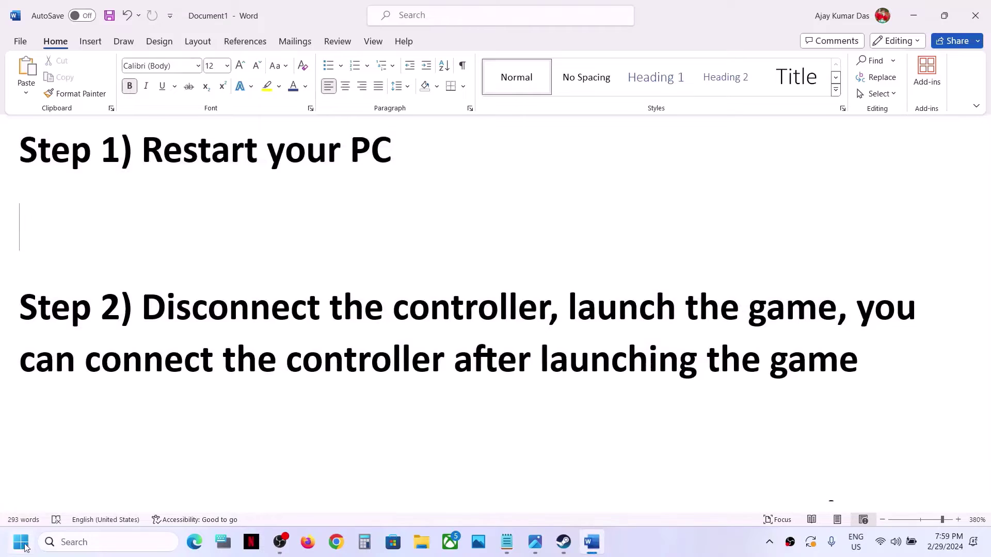
# Step: Show the Windows power options containing the Restart command, then dismiss them without restarting the PC
pyautogui.click(21, 542)
pyautogui.click(376, 497)
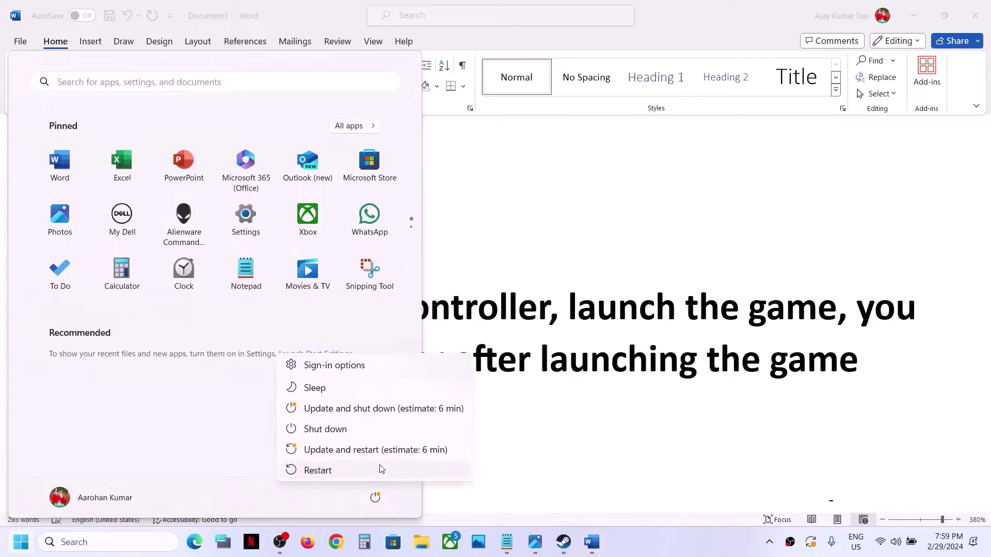
pyautogui.click(574, 458)
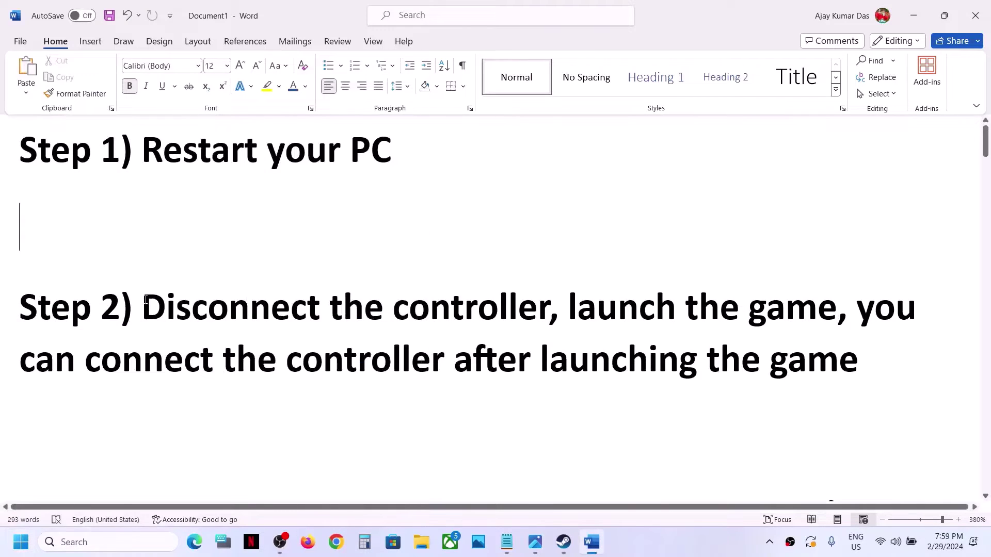
# Step: Read Step 2 on disconnecting the controller and Step 3 on changing the Windows display scale, highlighting phrases while reading
pyautogui.moveTo(146, 300); pyautogui.dragTo(549, 309)
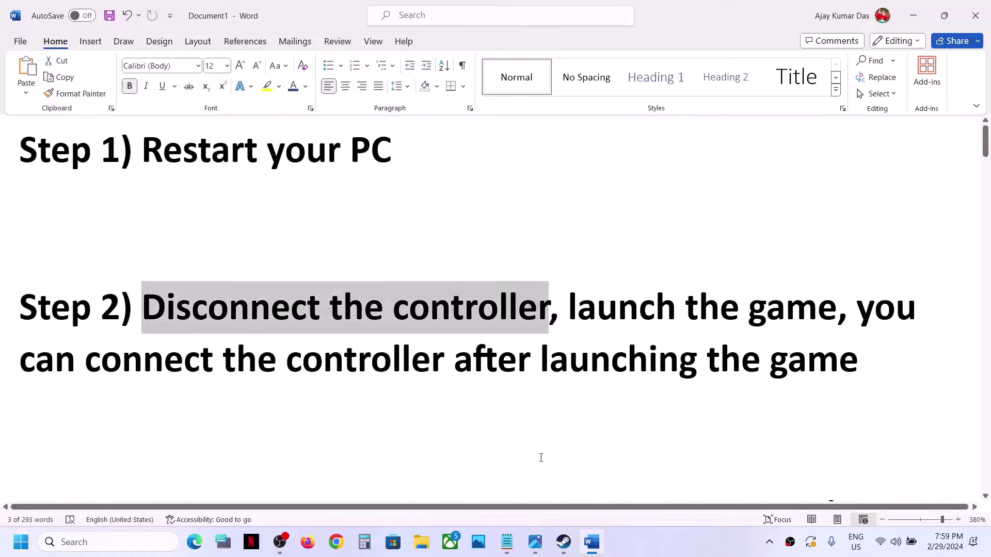
pyautogui.doubleClick(572, 306)
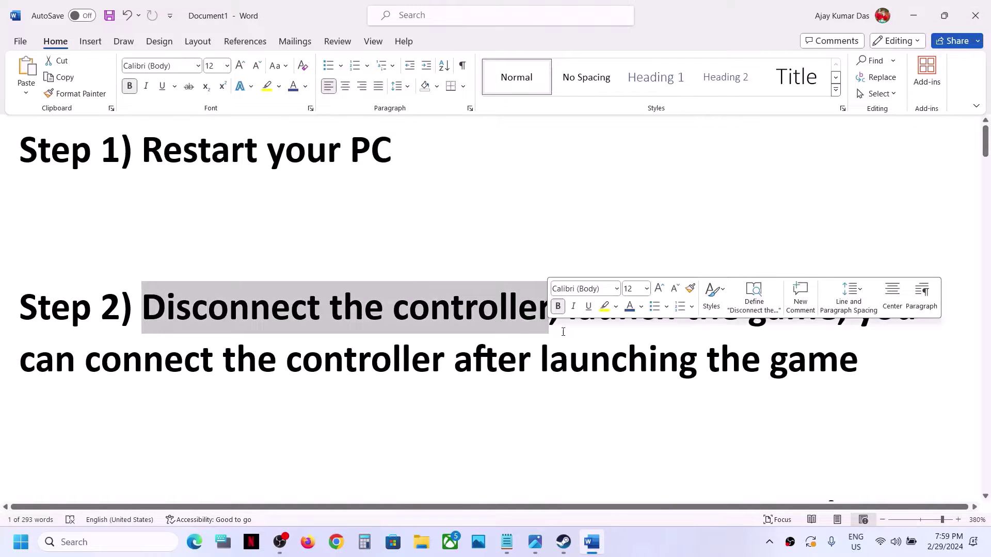
pyautogui.moveTo(568, 306); pyautogui.dragTo(706, 361)
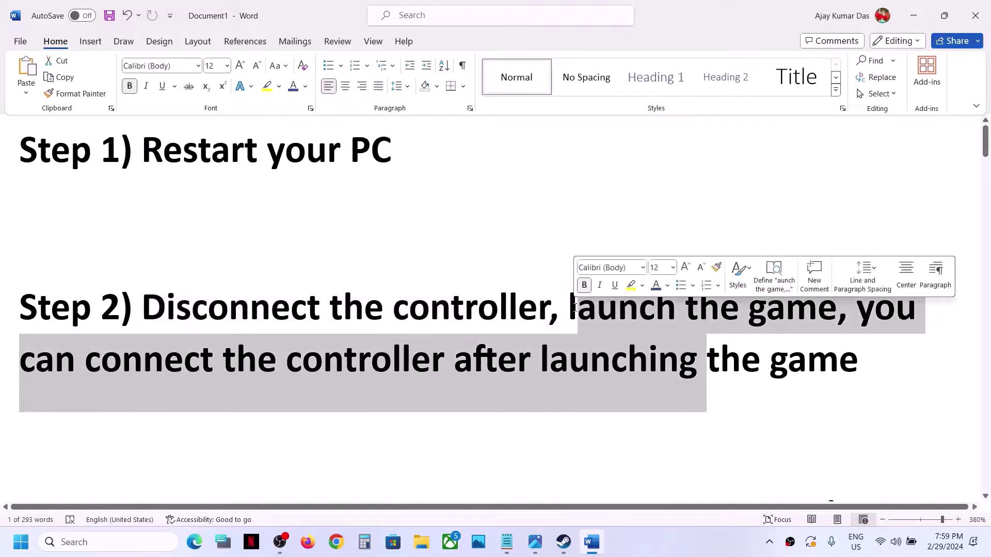
pyautogui.click(573, 308)
pyautogui.doubleClick(572, 310)
pyautogui.click(572, 309)
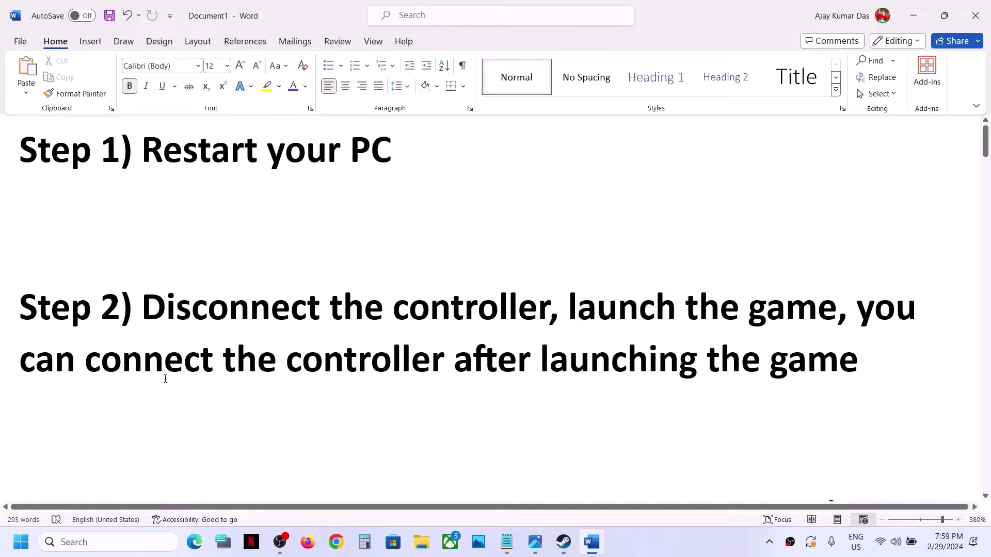
pyautogui.moveTo(117, 368); pyautogui.dragTo(547, 425)
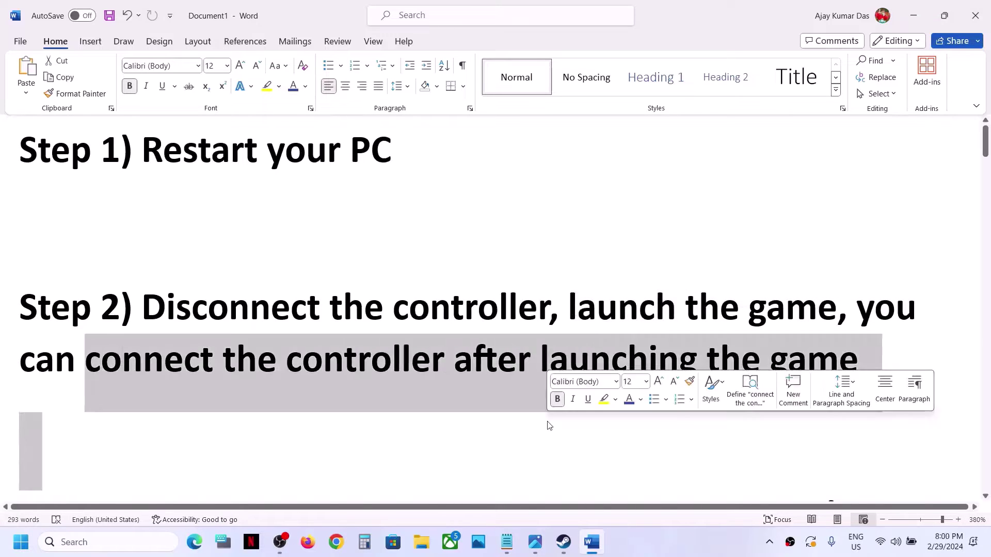
pyautogui.click(549, 426)
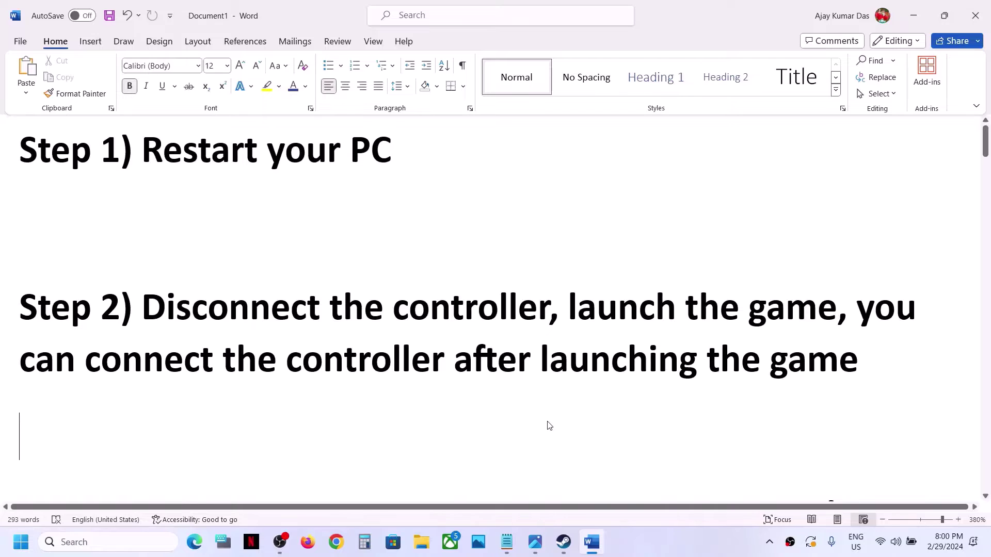
pyautogui.scroll(-3, 549, 426)
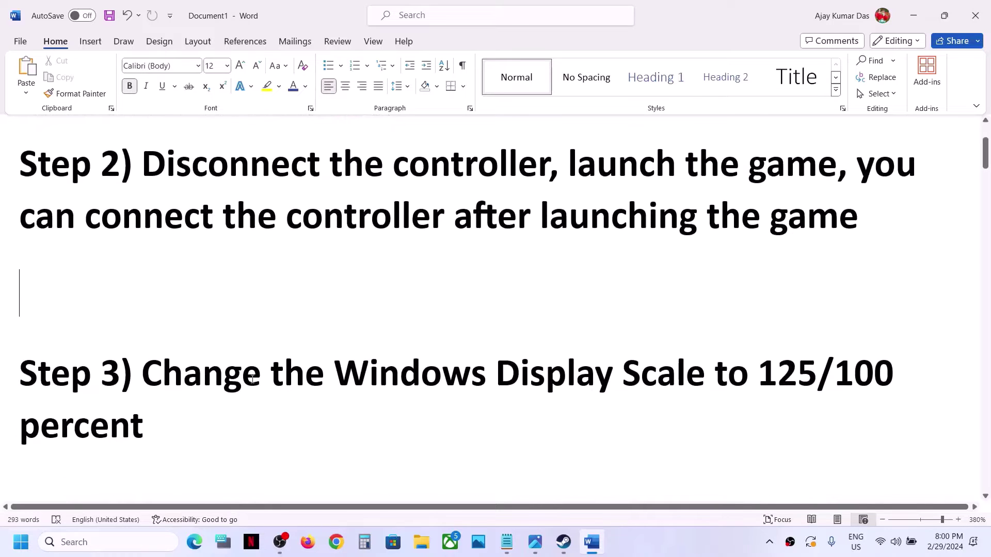
pyautogui.moveTo(143, 381); pyautogui.dragTo(334, 388)
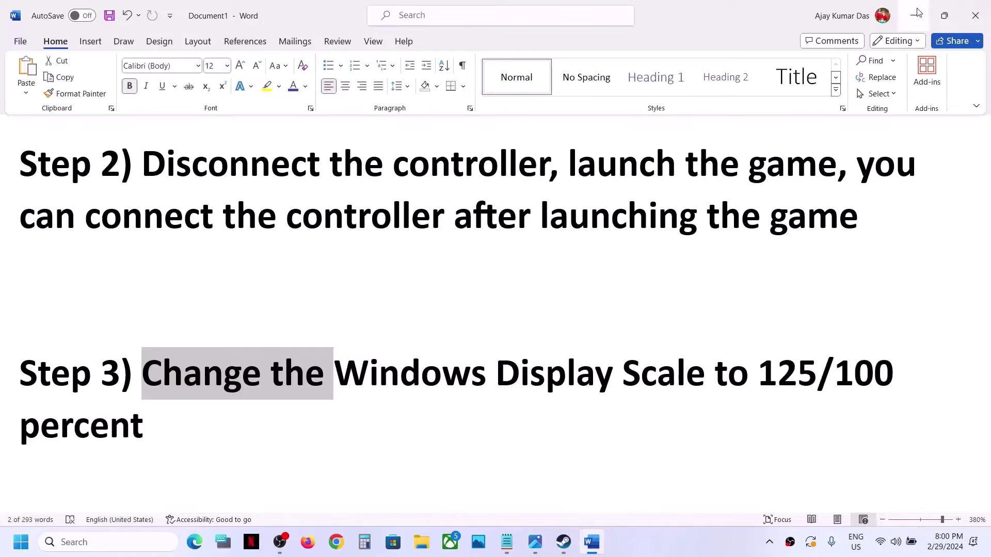
# Step: Open the Windows display settings and examine the available Scale percentages without choosing another one
pyautogui.click(16, 542)
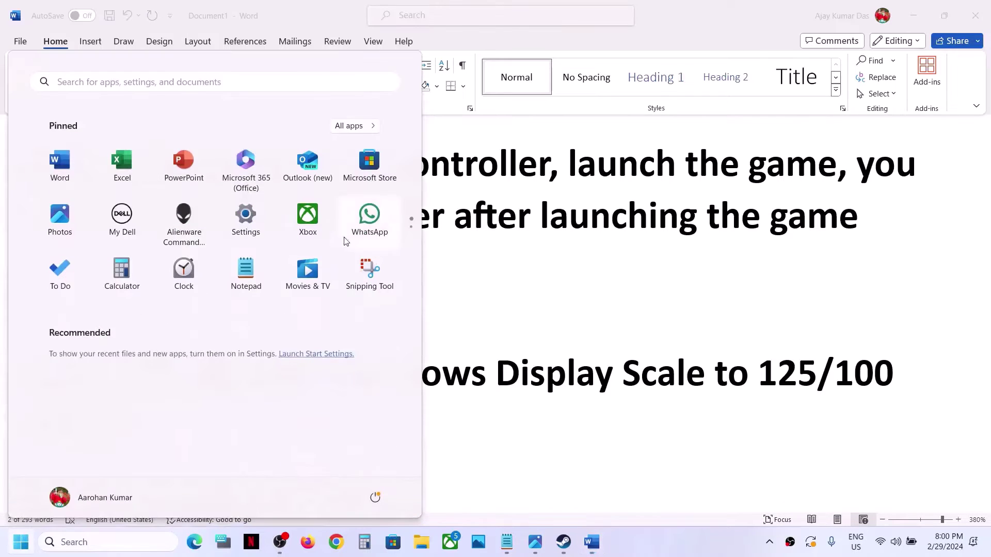
pyautogui.click(246, 214)
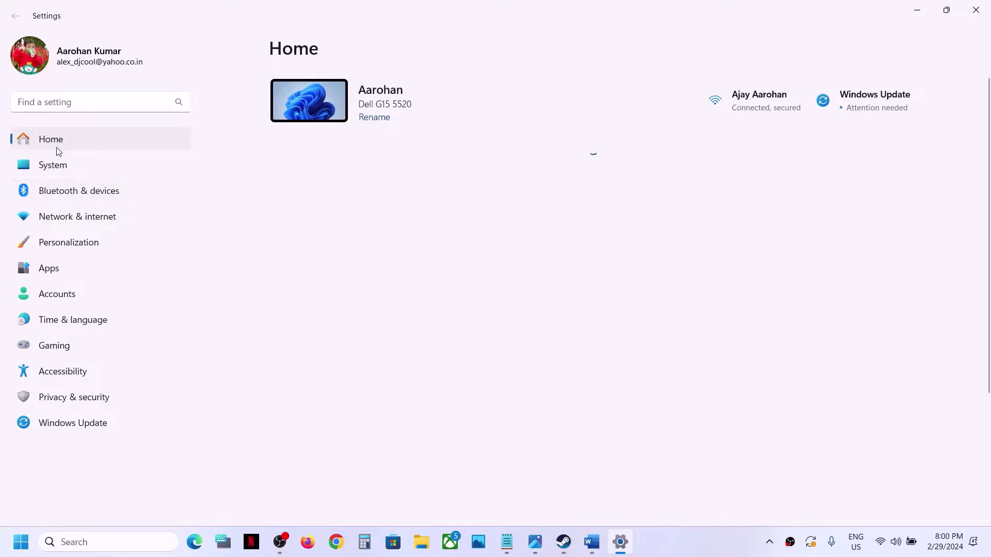
pyautogui.click(134, 162)
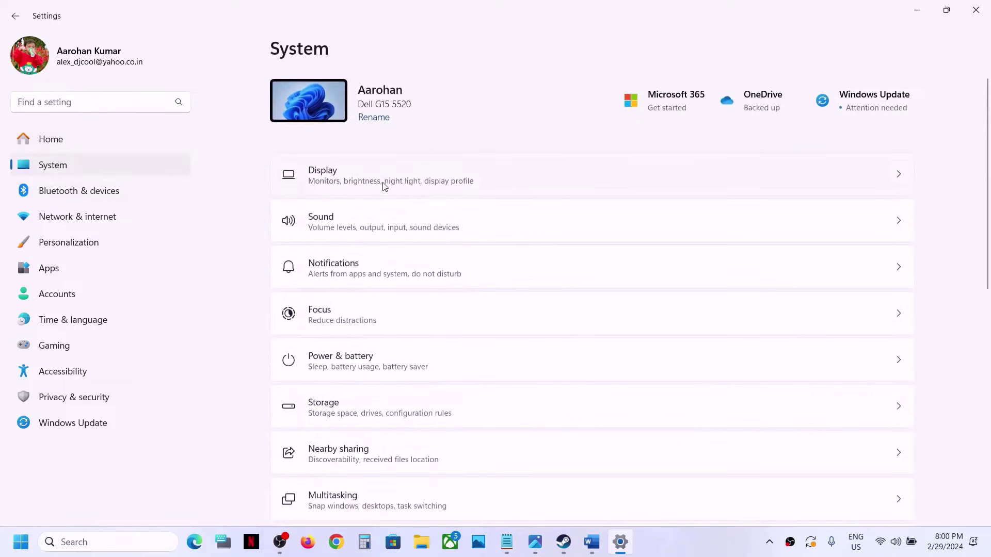
pyautogui.click(384, 186)
pyautogui.scroll(-2, 469, 233)
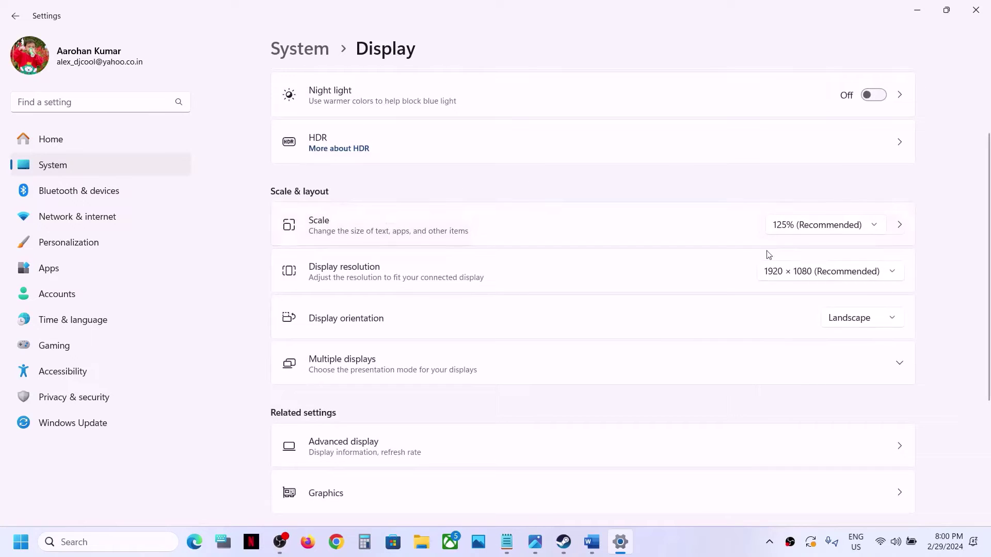
pyautogui.click(874, 226)
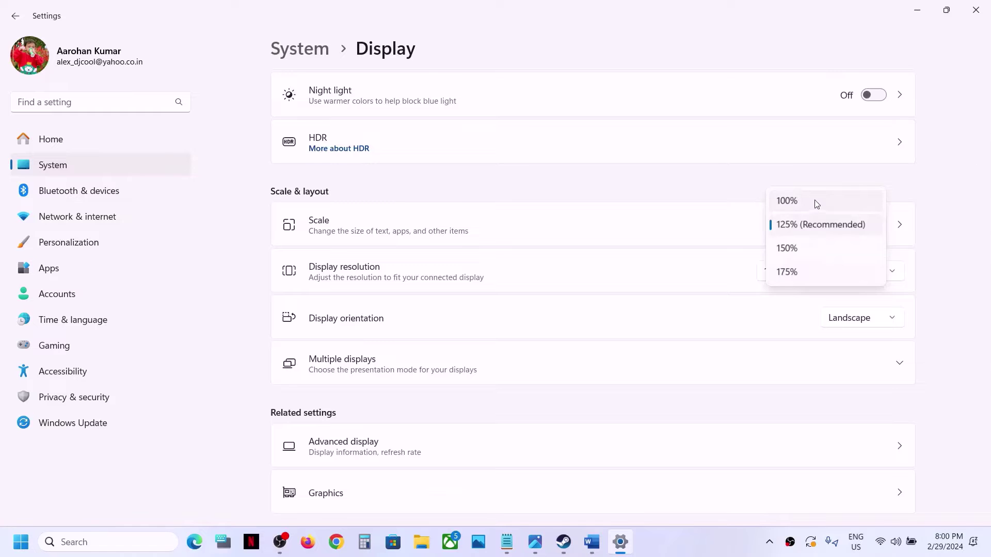
pyautogui.click(935, 182)
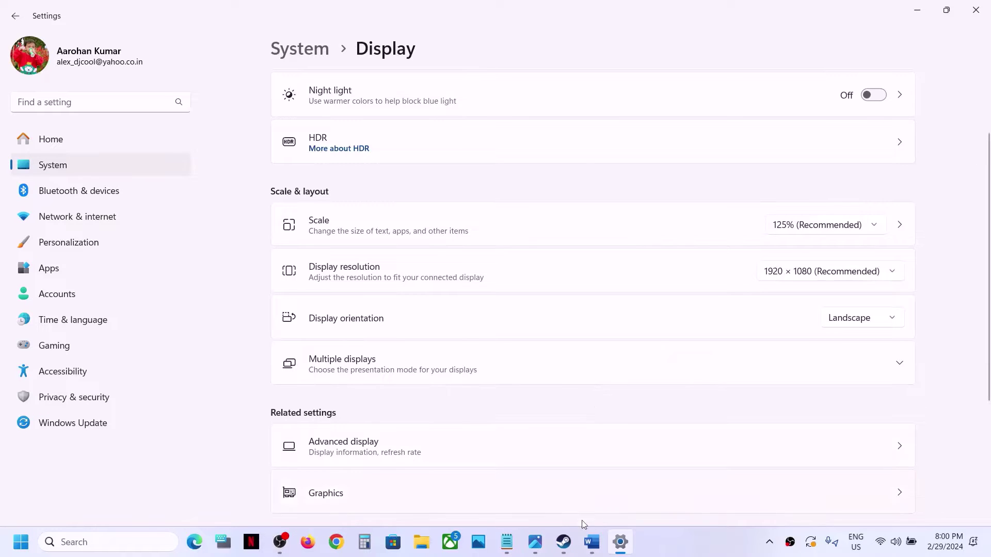
# Step: Return to the Word document and read Step 4 on running the game as an administrator from its installation folder
pyautogui.click(564, 542)
pyautogui.click(592, 549)
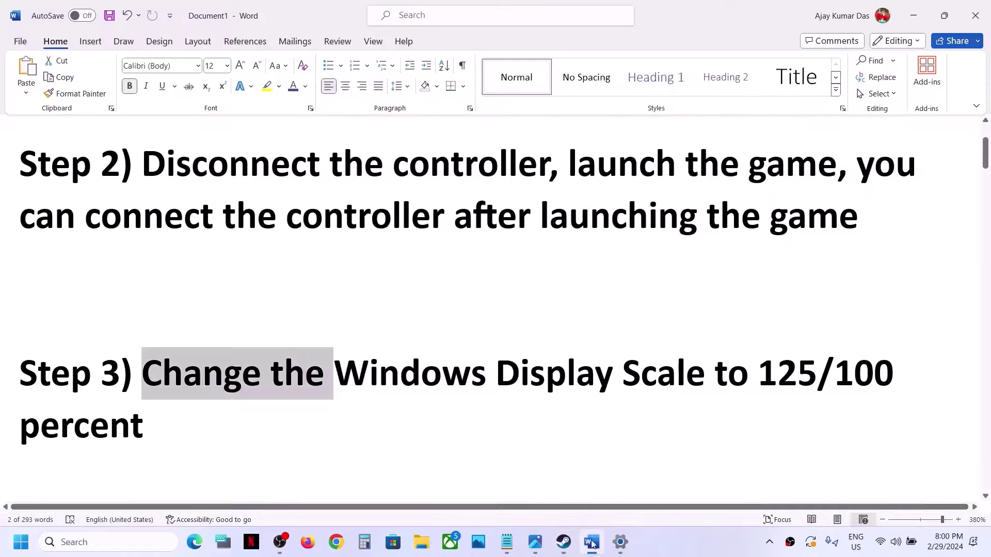
pyautogui.scroll(-4, 250, 299)
pyautogui.scroll(-1, 250, 301)
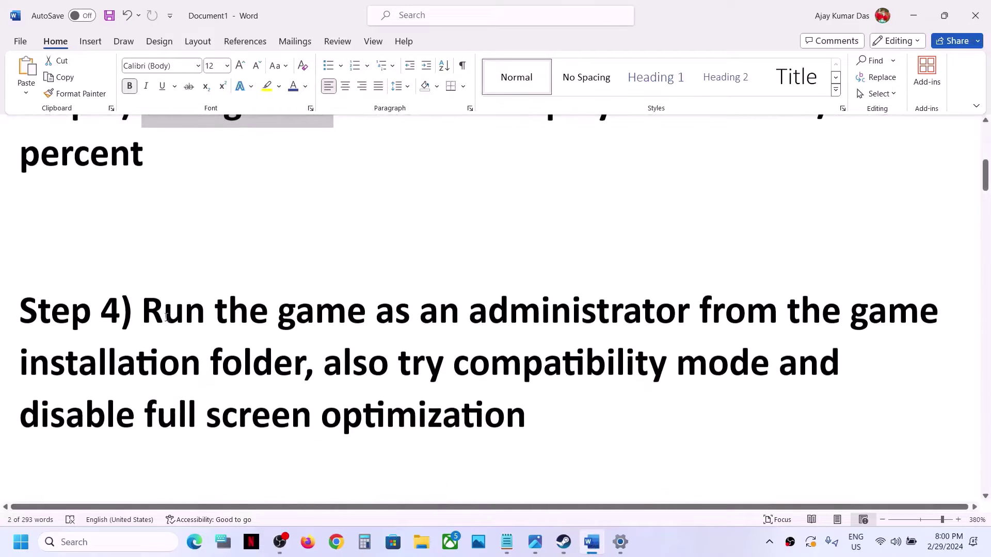
pyautogui.moveTo(144, 312); pyautogui.dragTo(262, 361)
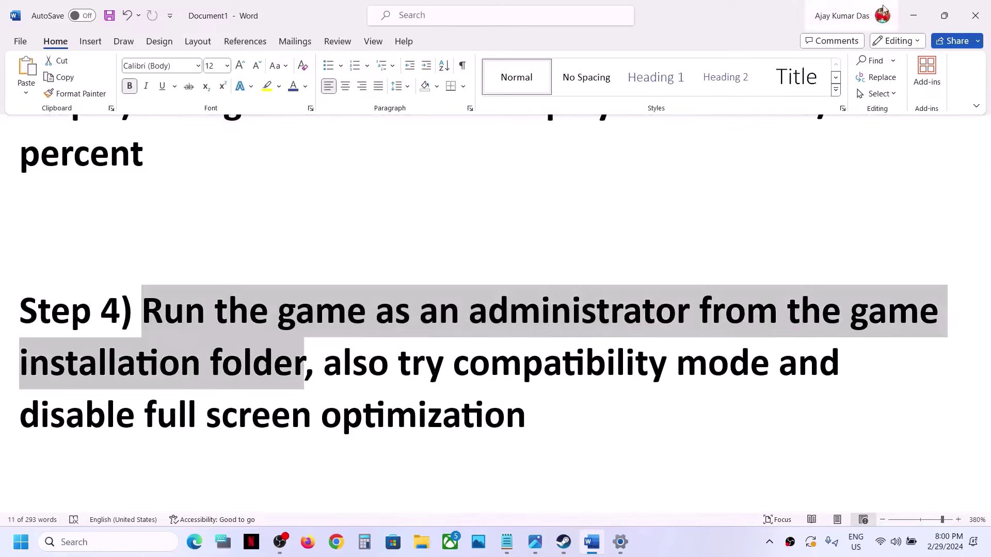
# Step: Switch to Steam and browse the local files of Balatro to open its installation folder
pyautogui.click(913, 15)
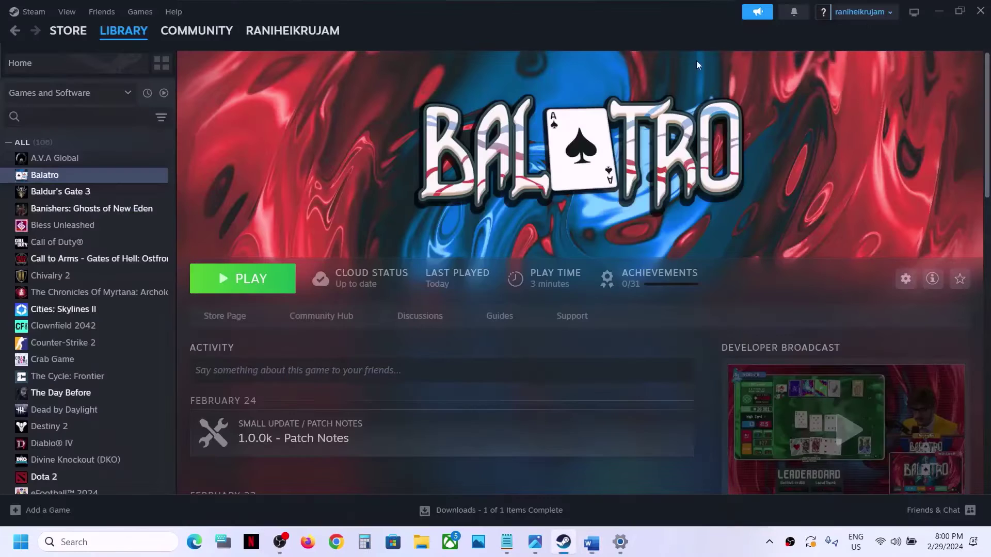
pyautogui.rightClick(115, 180)
pyautogui.moveTo(135, 254)
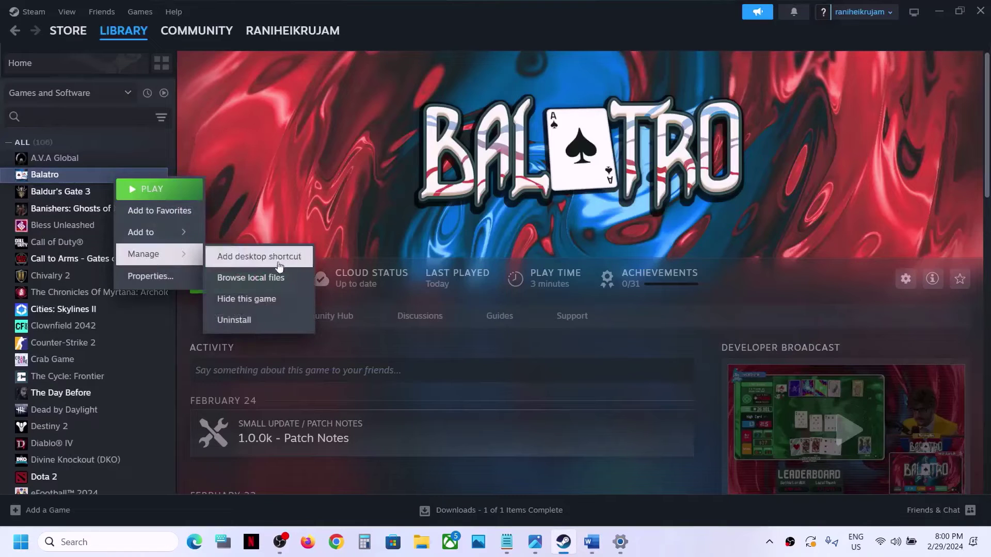
pyautogui.click(262, 282)
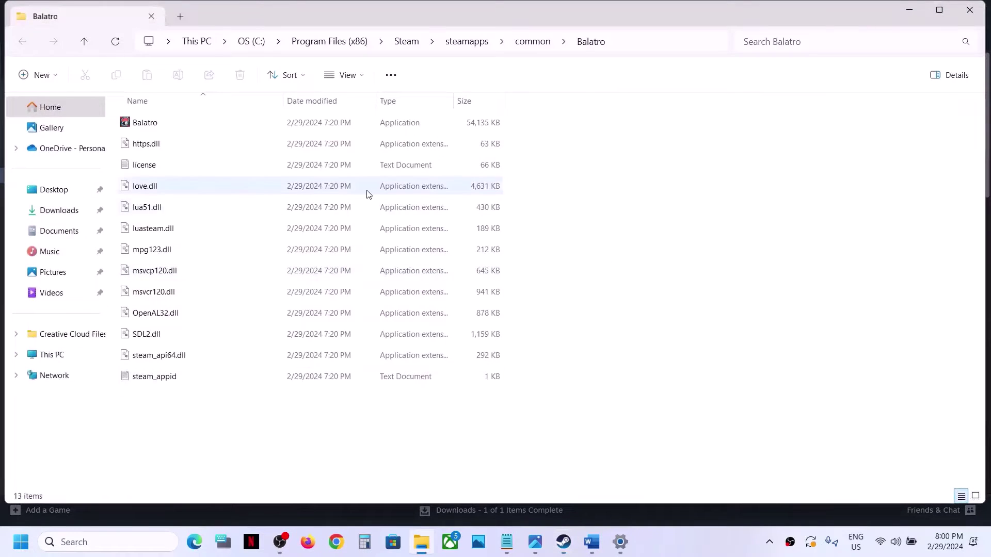
# Step: Set the Balatro application to run as an administrator in its compatibility properties and apply the change
pyautogui.click(137, 124)
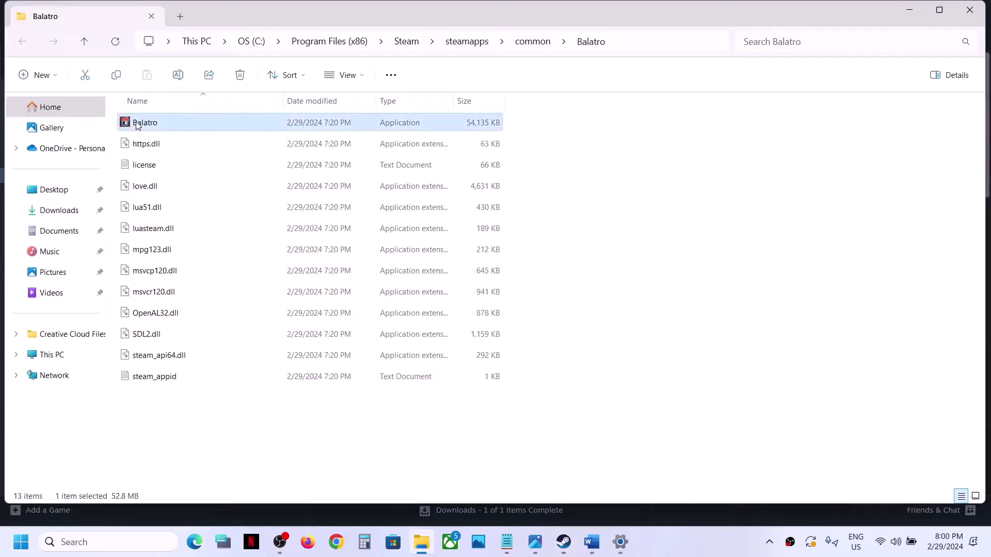
pyautogui.rightClick(137, 124)
pyautogui.click(203, 313)
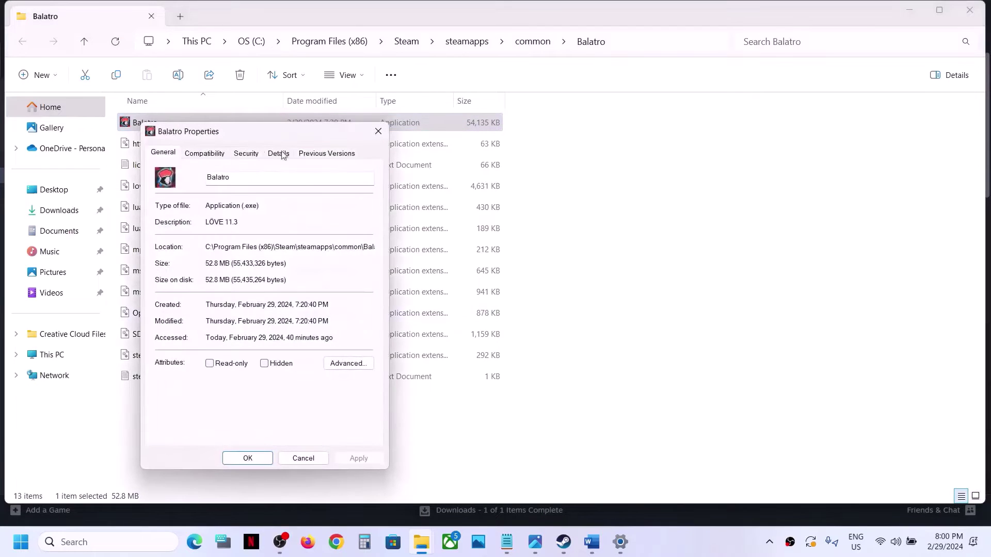
pyautogui.moveTo(243, 133); pyautogui.dragTo(454, 114)
pyautogui.click(420, 137)
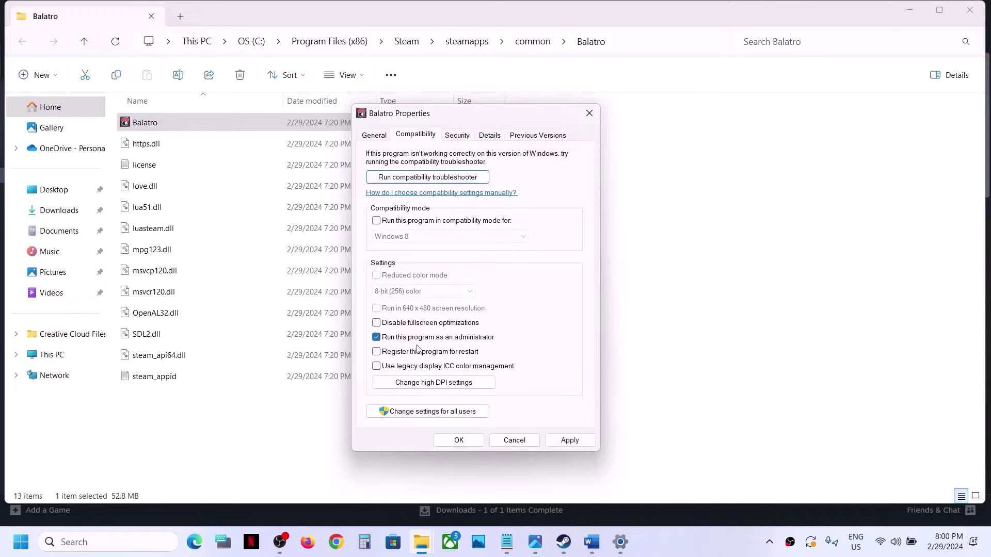
pyautogui.click(568, 440)
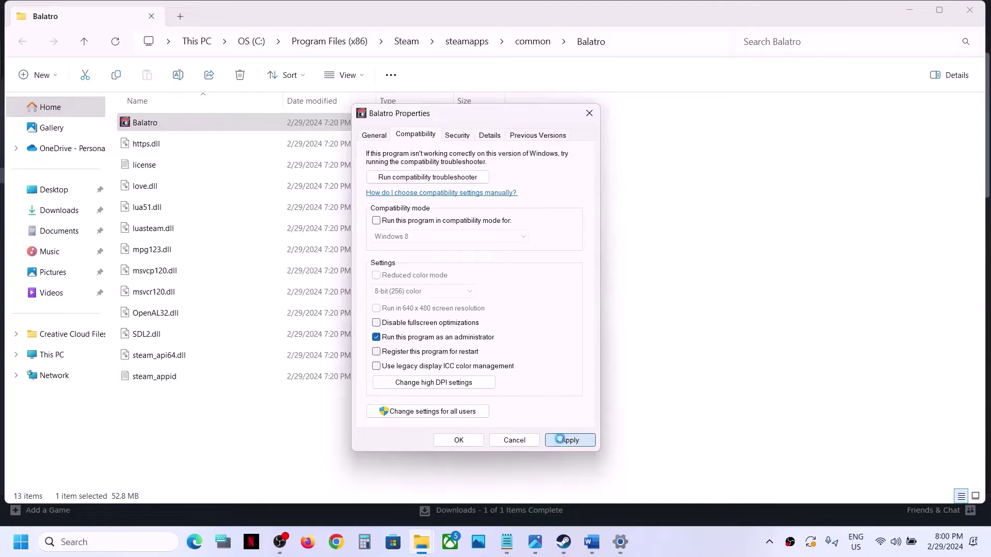
pyautogui.click(458, 440)
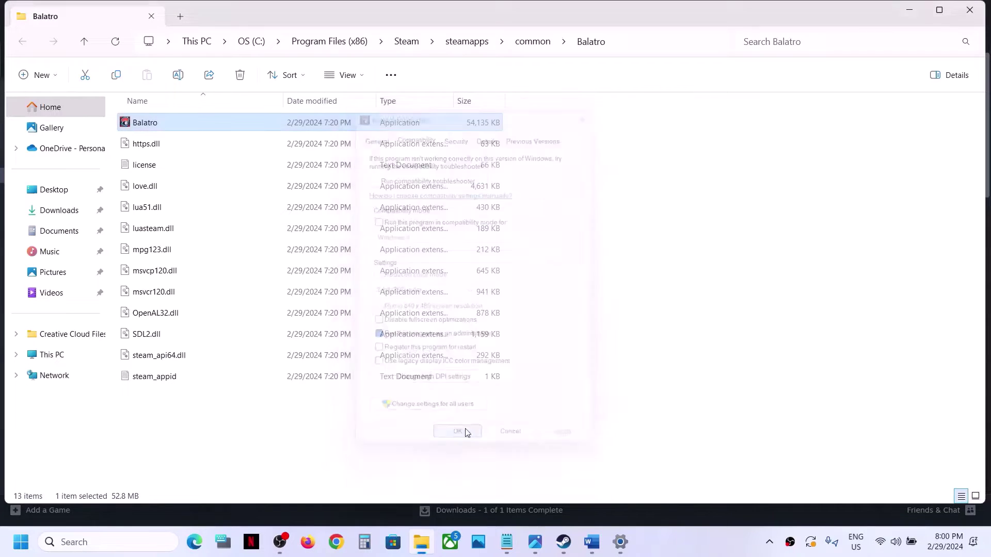
# Step: Enable compatibility mode for Windows 8 in the Balatro application's properties and apply it
pyautogui.rightClick(157, 130)
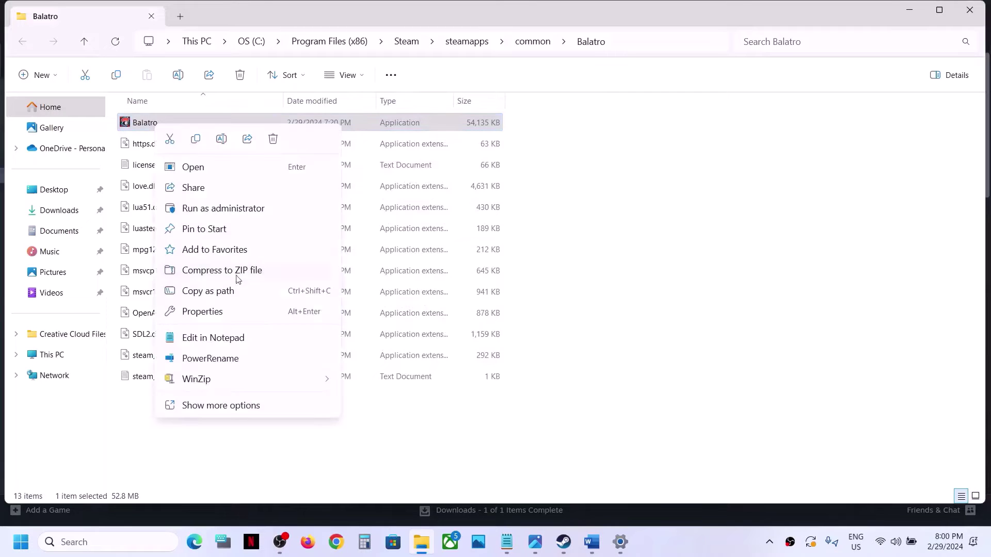
pyautogui.click(212, 312)
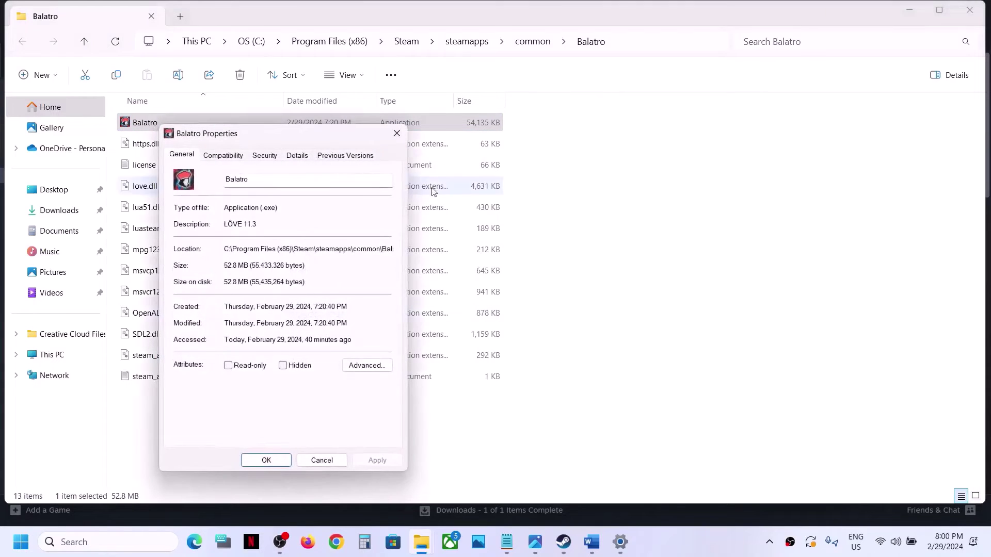
pyautogui.click(234, 156)
pyautogui.click(185, 241)
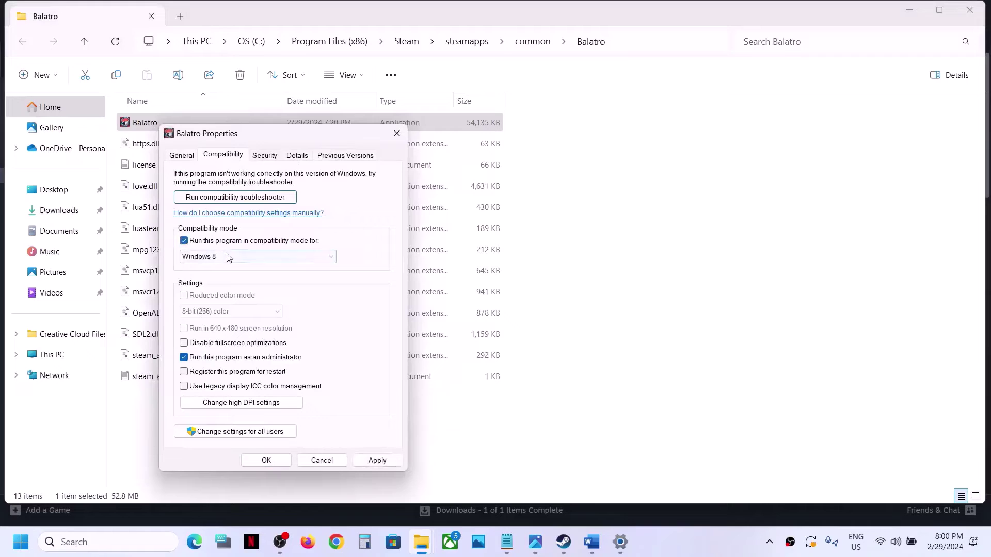
pyautogui.click(222, 256)
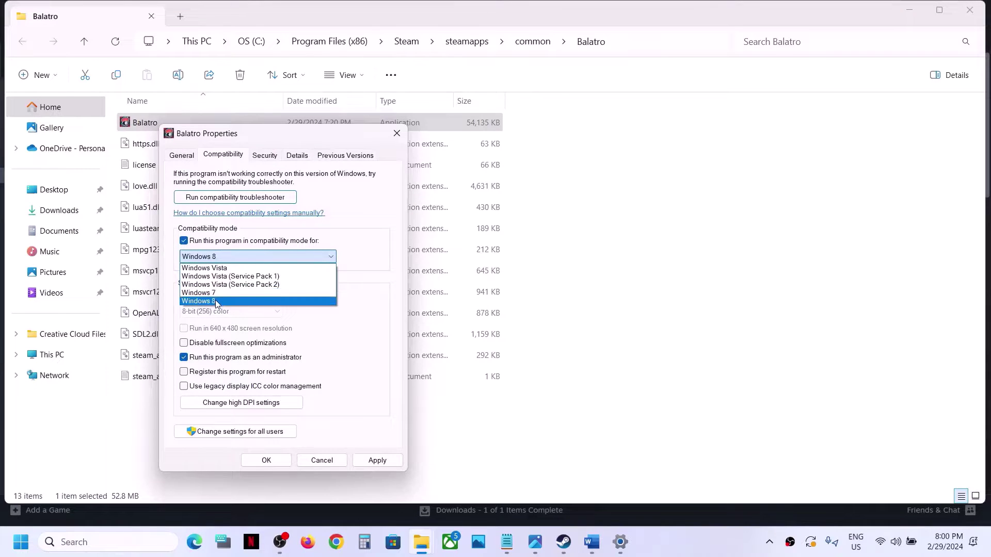
pyautogui.click(215, 300)
pyautogui.click(364, 459)
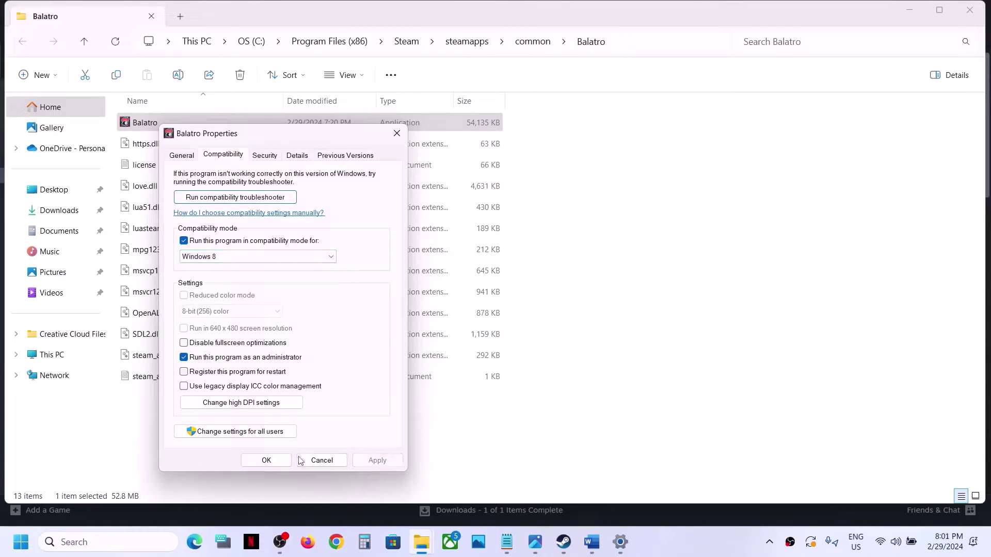
pyautogui.click(266, 460)
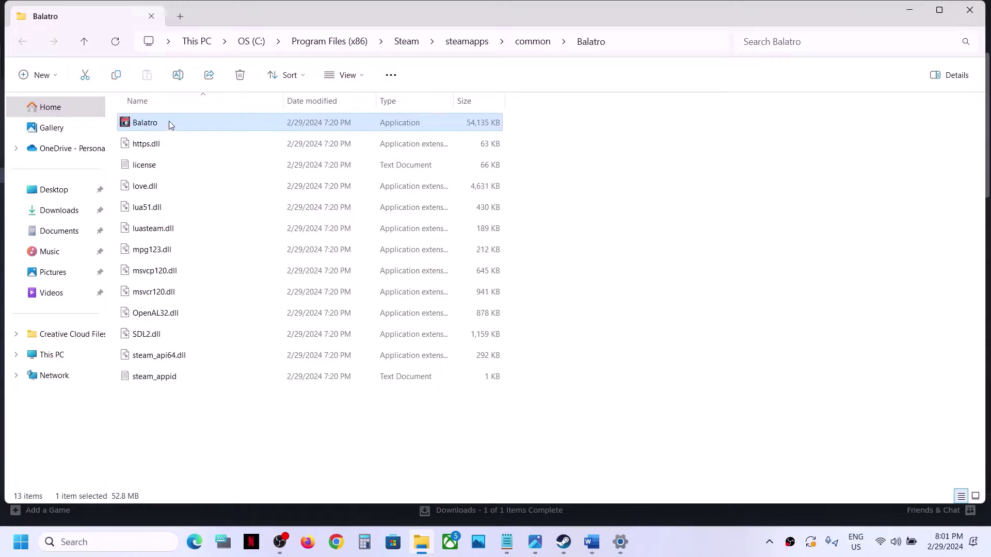
# Step: Set the Balatro application's compatibility mode to Windows 7 in its properties and apply the change
pyautogui.rightClick(169, 123)
pyautogui.click(224, 311)
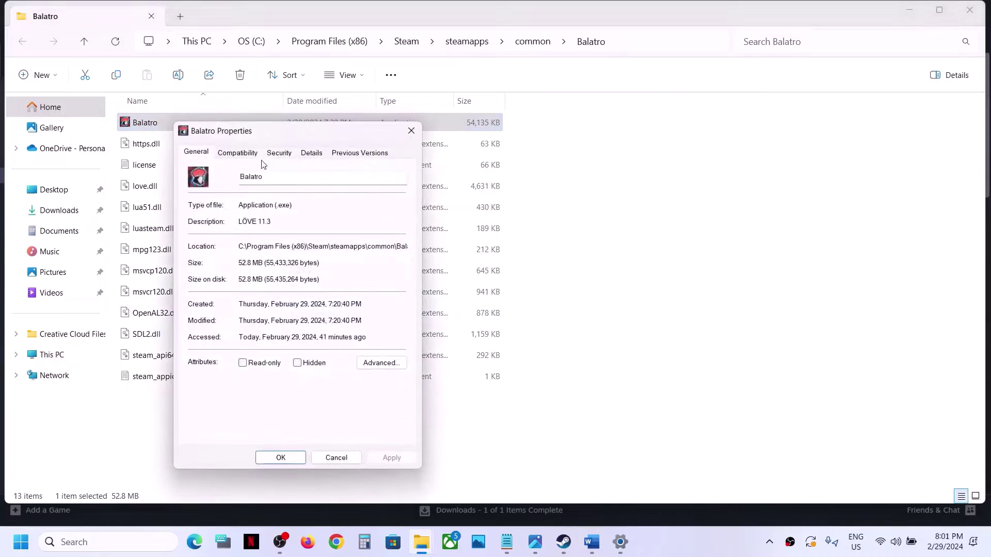
pyautogui.click(247, 154)
pyautogui.click(245, 254)
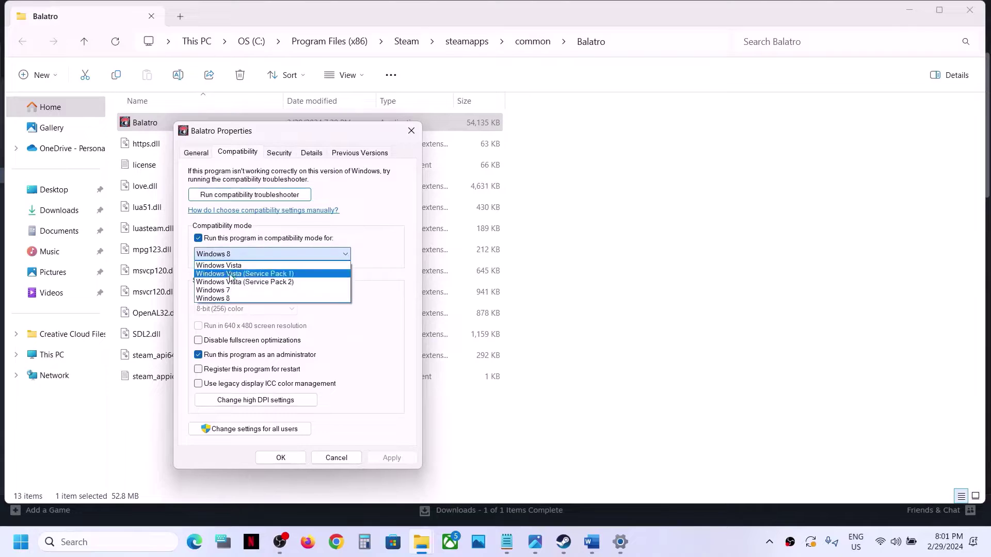
pyautogui.click(227, 292)
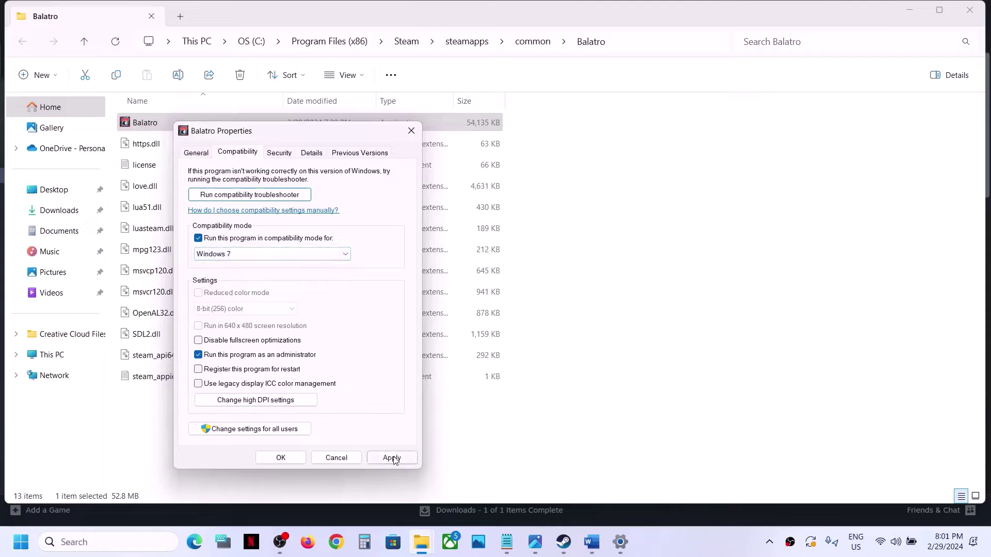
pyautogui.click(393, 459)
pyautogui.click(280, 458)
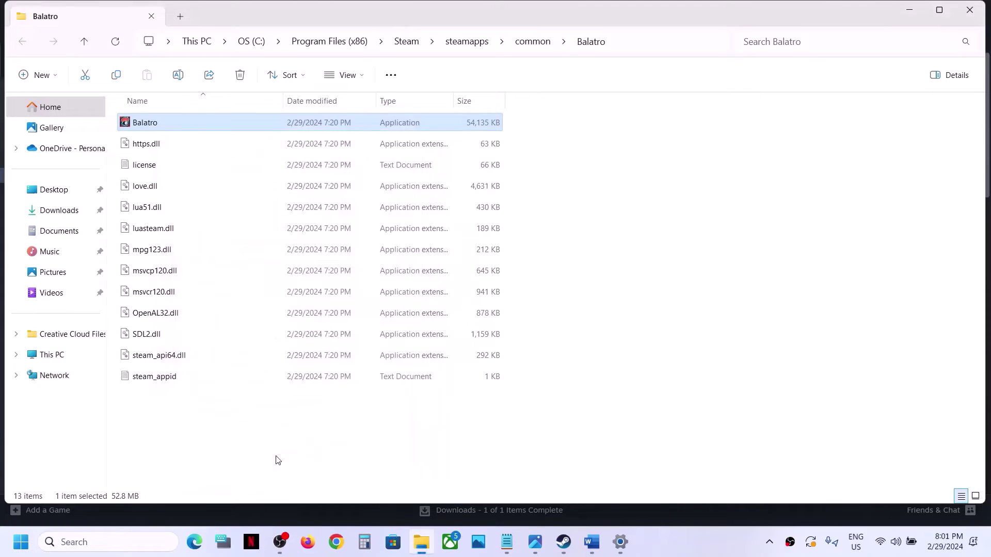
# Step: Disable fullscreen optimizations for the Balatro application in its compatibility properties and apply the change
pyautogui.rightClick(149, 124)
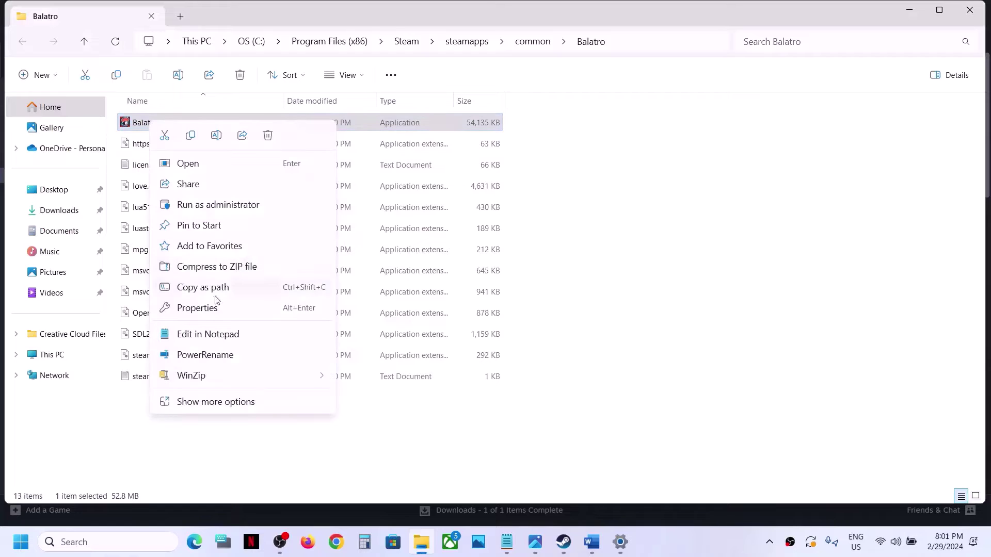
pyautogui.click(212, 306)
pyautogui.click(217, 153)
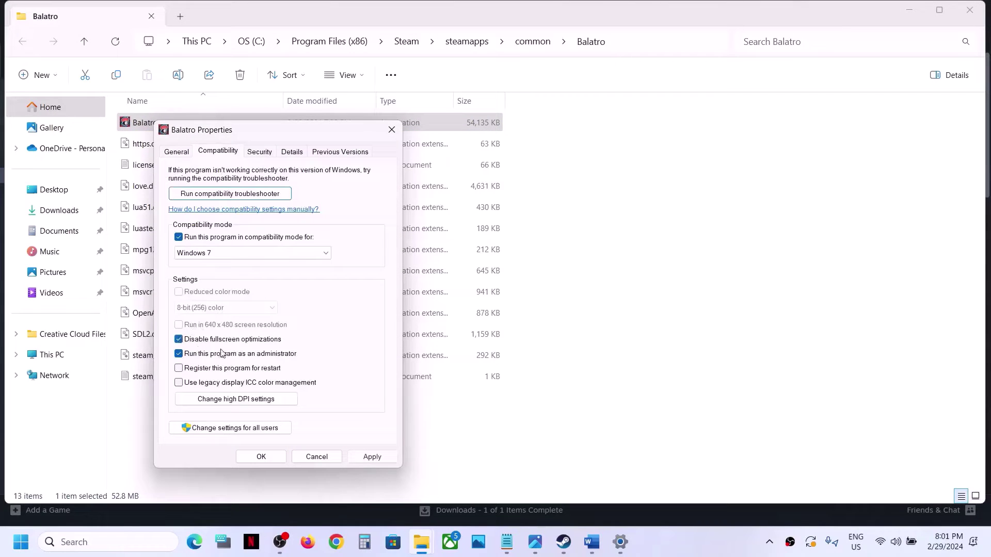
pyautogui.click(372, 458)
pyautogui.click(265, 458)
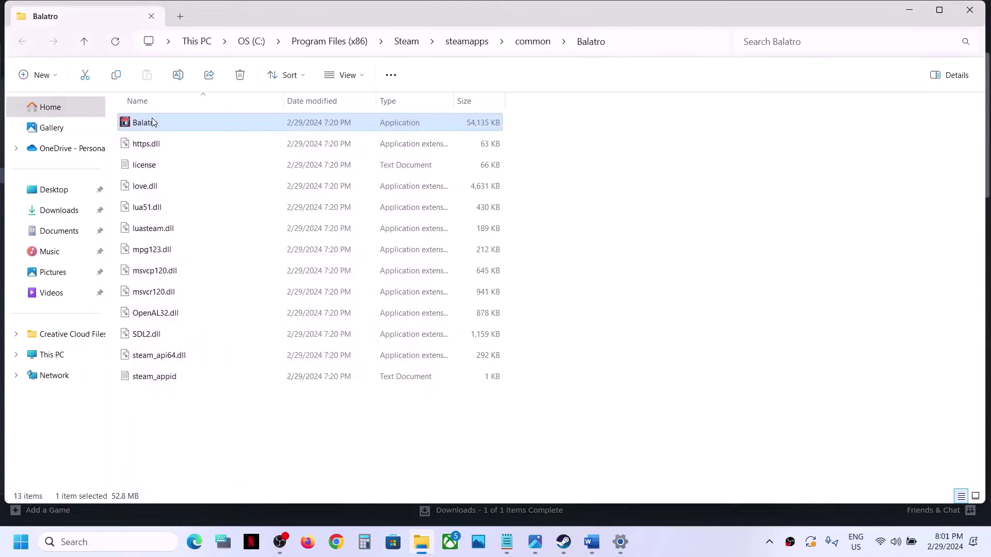
# Step: Override the high DPI scaling behavior for Balatro with scaling performed by Application, and apply the change
pyautogui.rightClick(153, 122)
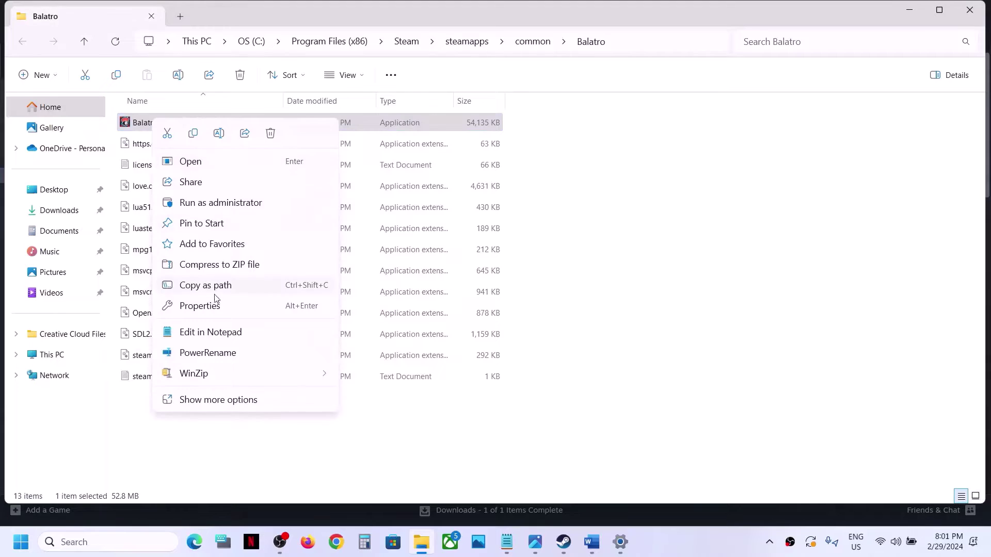
pyautogui.click(199, 305)
pyautogui.click(227, 150)
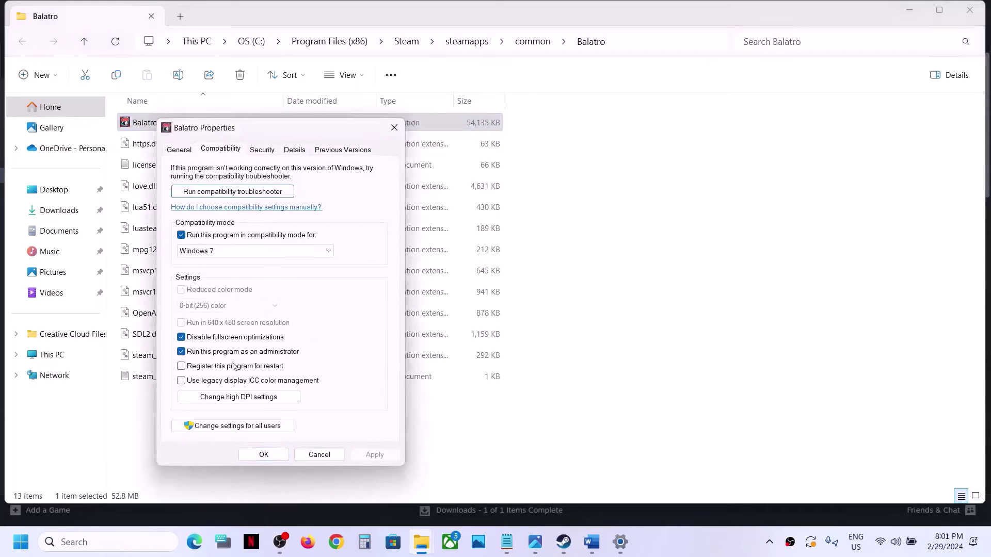
pyautogui.click(239, 400)
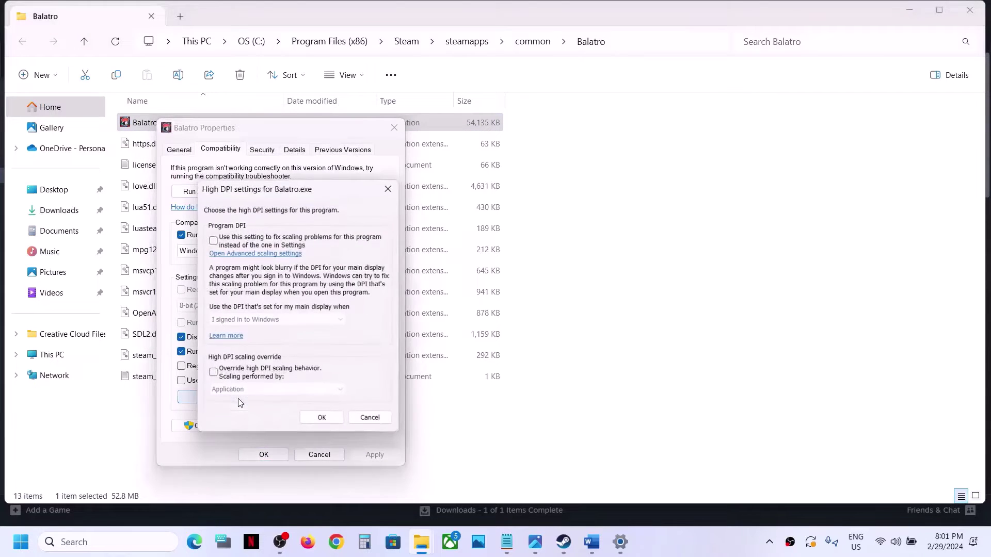
pyautogui.click(213, 372)
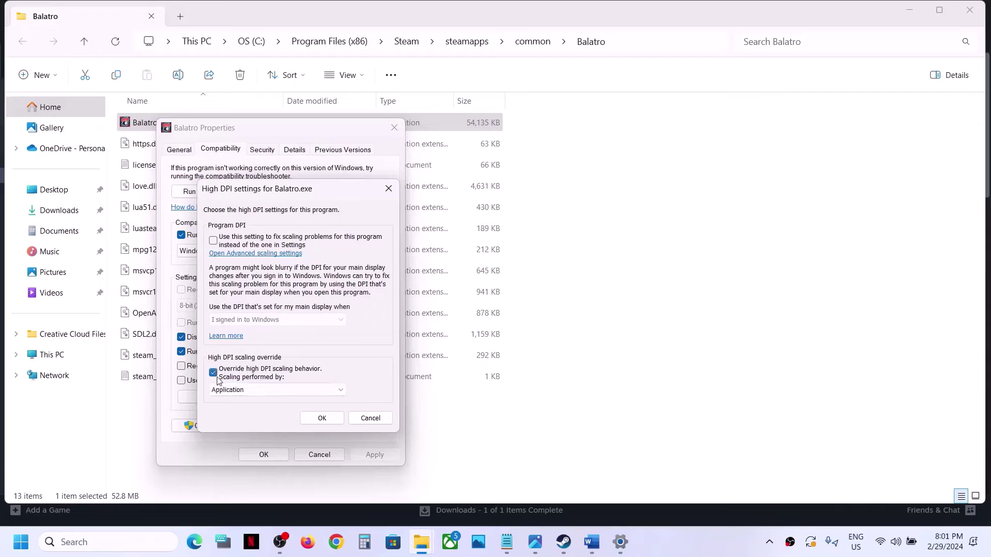
pyautogui.click(237, 390)
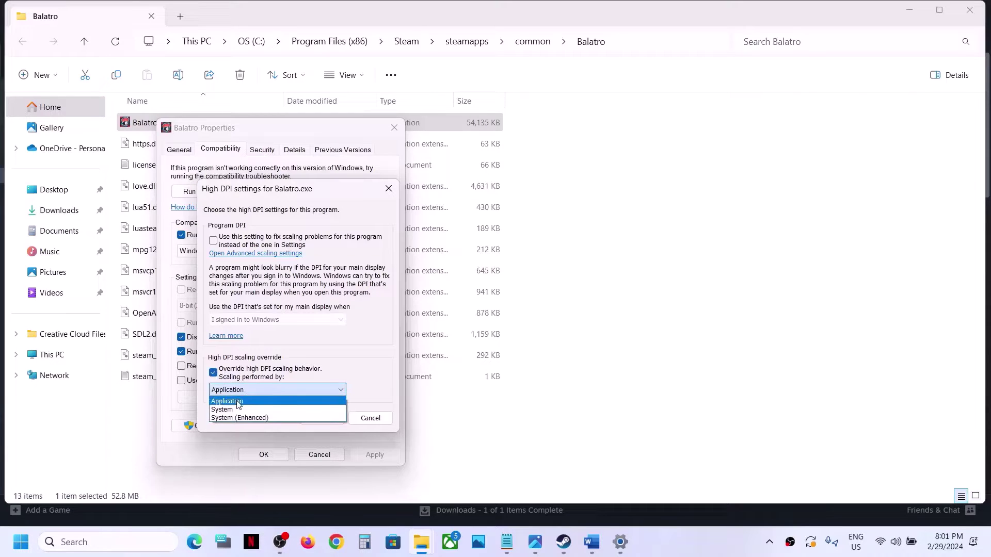
pyautogui.click(237, 401)
pyautogui.click(323, 418)
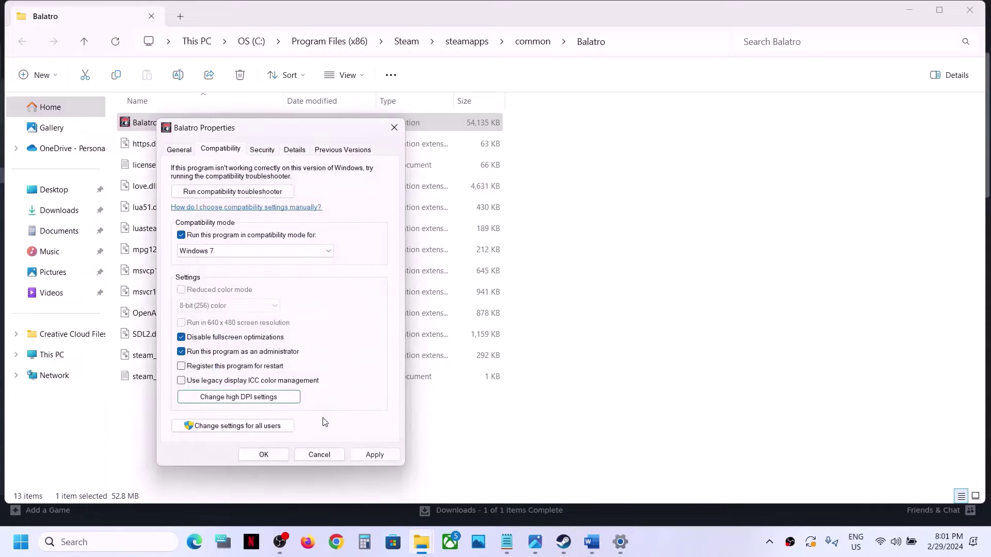
pyautogui.click(368, 457)
pyautogui.click(272, 456)
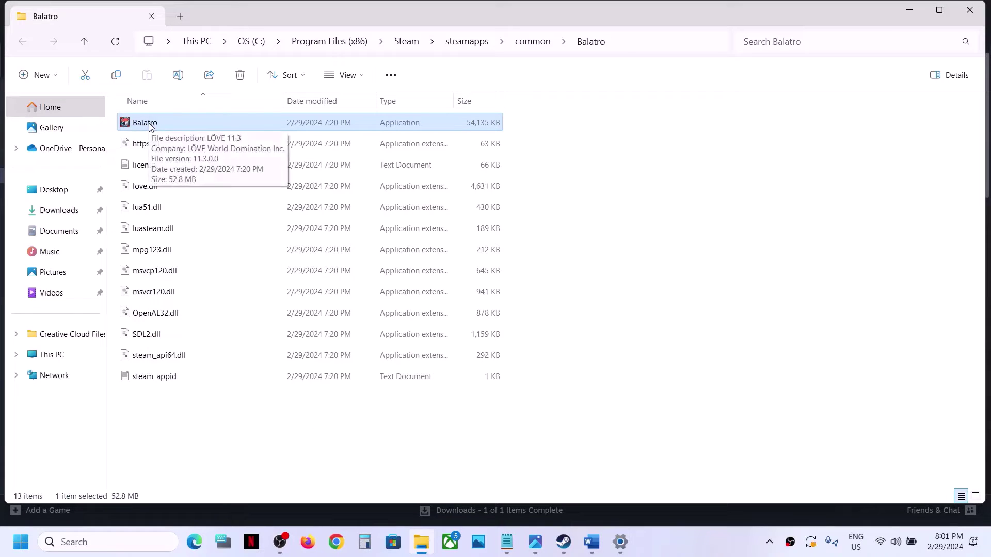
# Step: Turn off Balatro's compatibility mode, disabled fullscreen optimizations, administrator option and high DPI scaling override, and apply the changes
pyautogui.rightClick(157, 126)
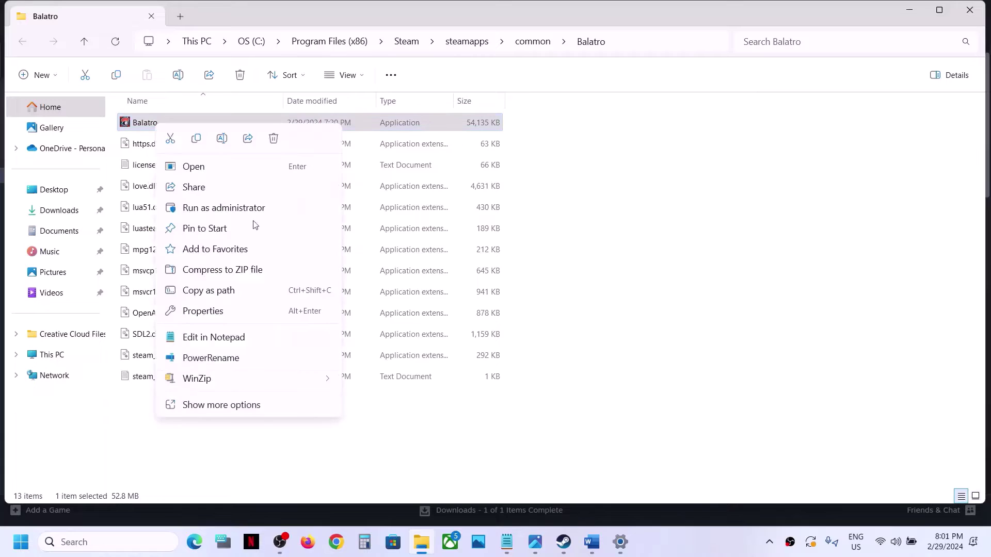
pyautogui.click(219, 316)
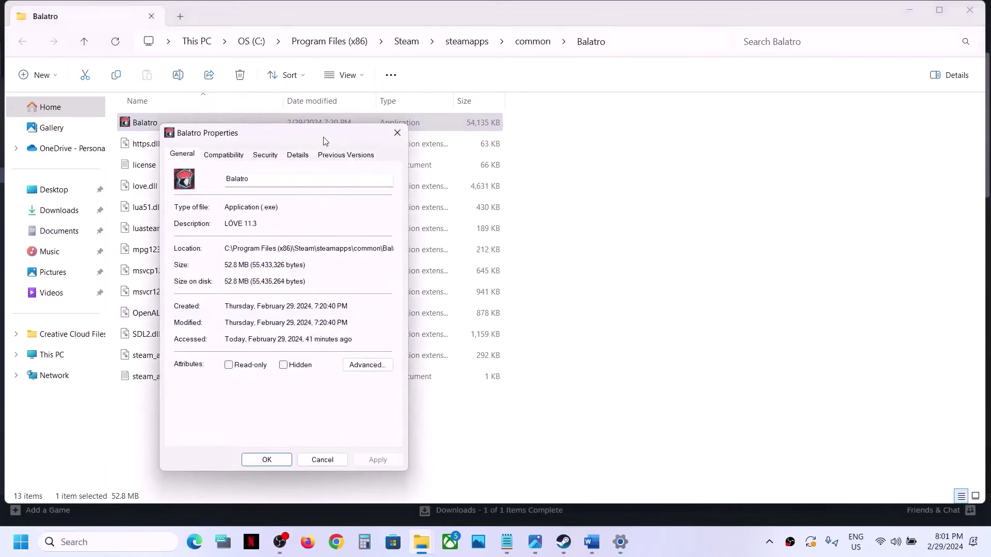
pyautogui.moveTo(325, 141); pyautogui.dragTo(429, 103)
pyautogui.click(334, 117)
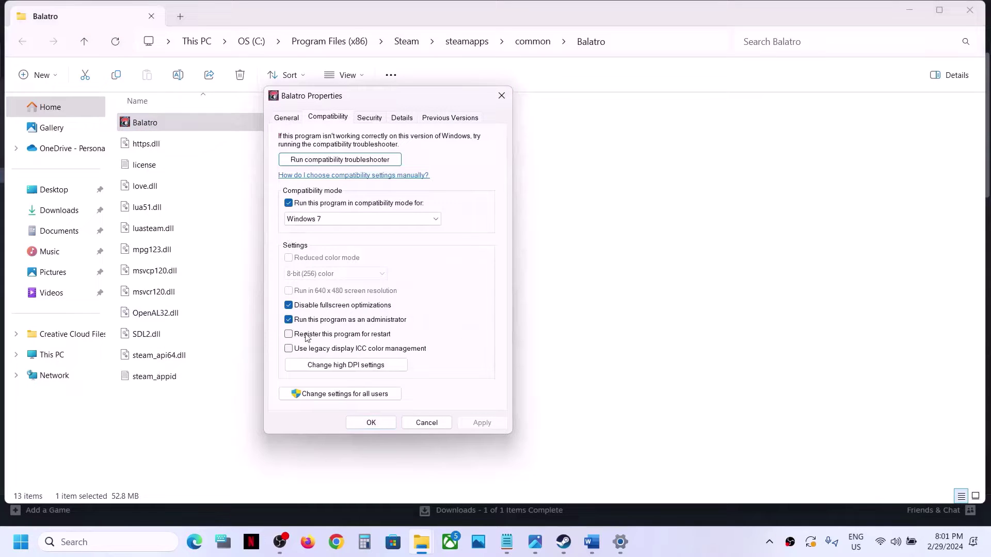
pyautogui.click(289, 203)
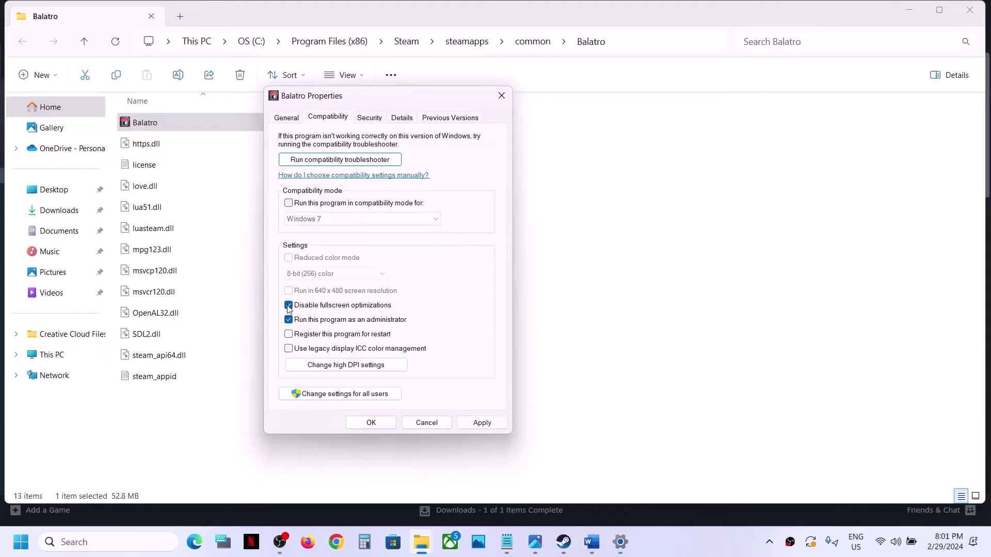
pyautogui.click(328, 364)
pyautogui.click(320, 340)
pyautogui.click(321, 341)
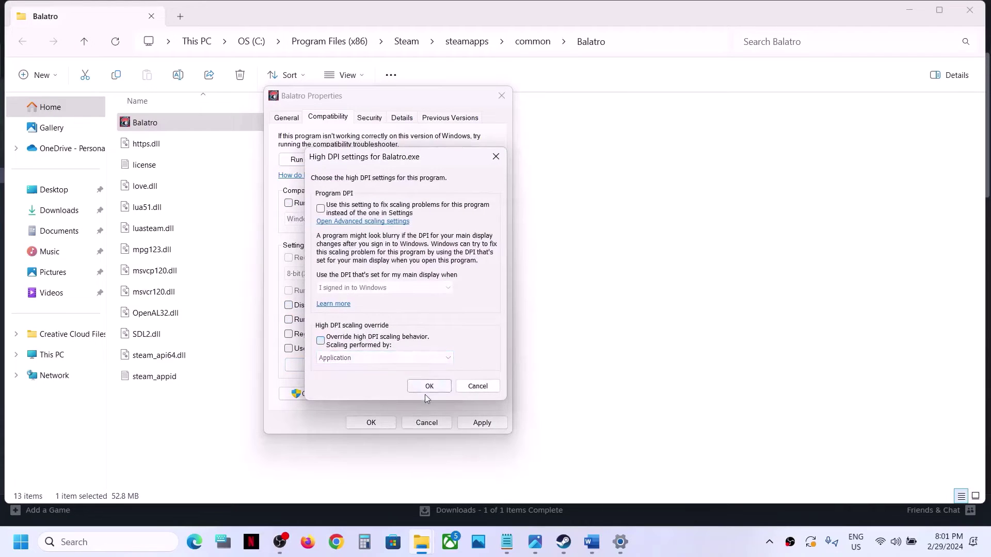
pyautogui.click(429, 387)
pyautogui.click(480, 422)
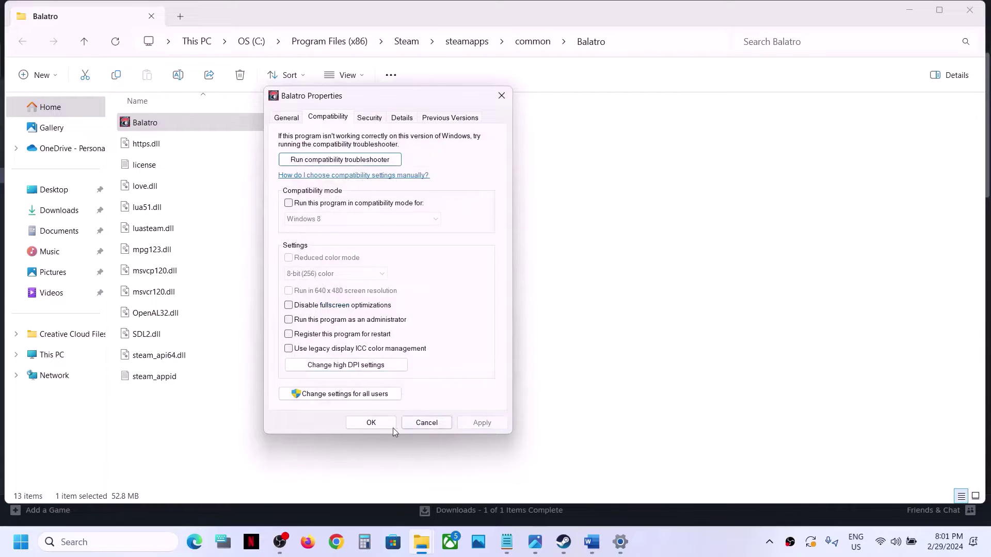
pyautogui.click(388, 428)
# Step: Return to the Word document and read Step 6 on allowing the game through the antivirus program and Windows Security
pyautogui.click(564, 541)
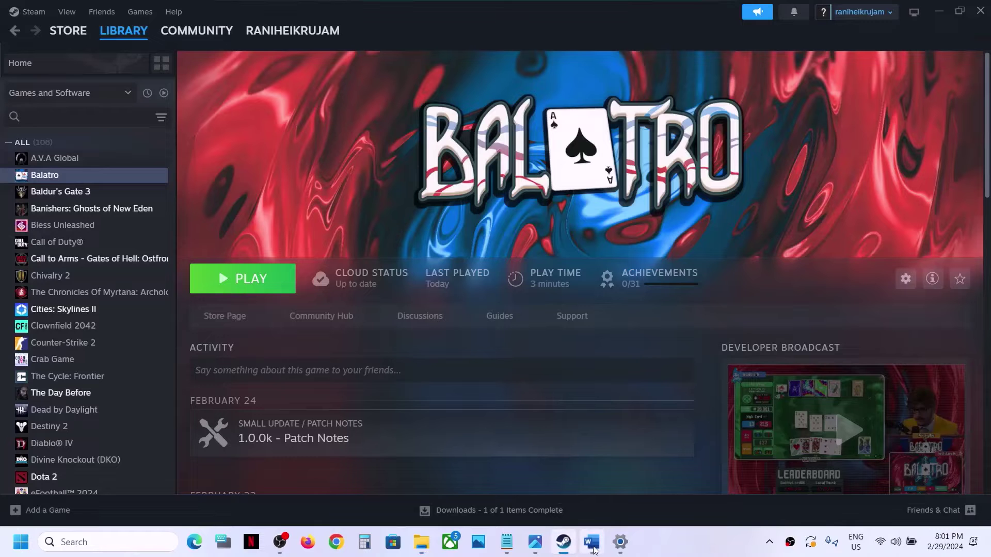
pyautogui.click(592, 543)
pyautogui.scroll(-5, 311, 336)
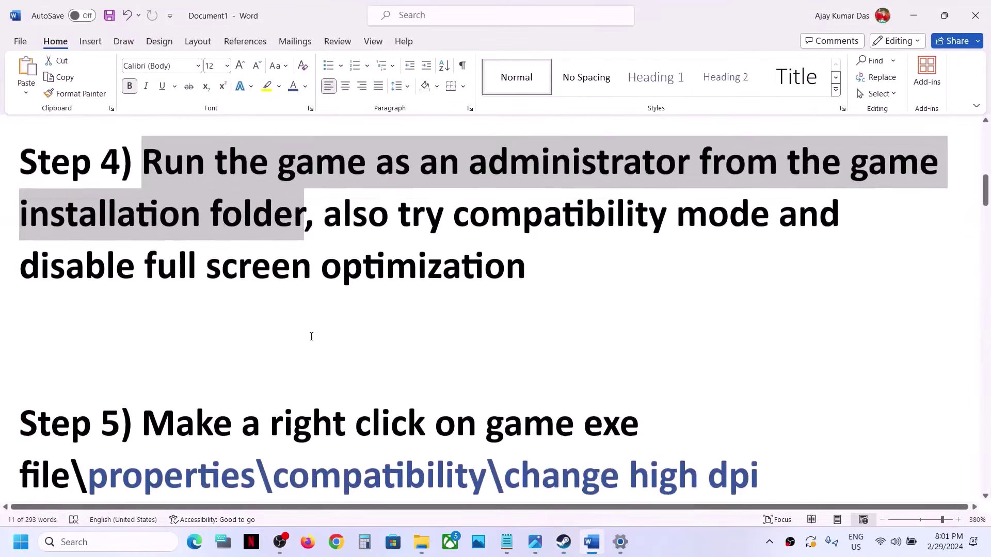
pyautogui.scroll(-5, 311, 337)
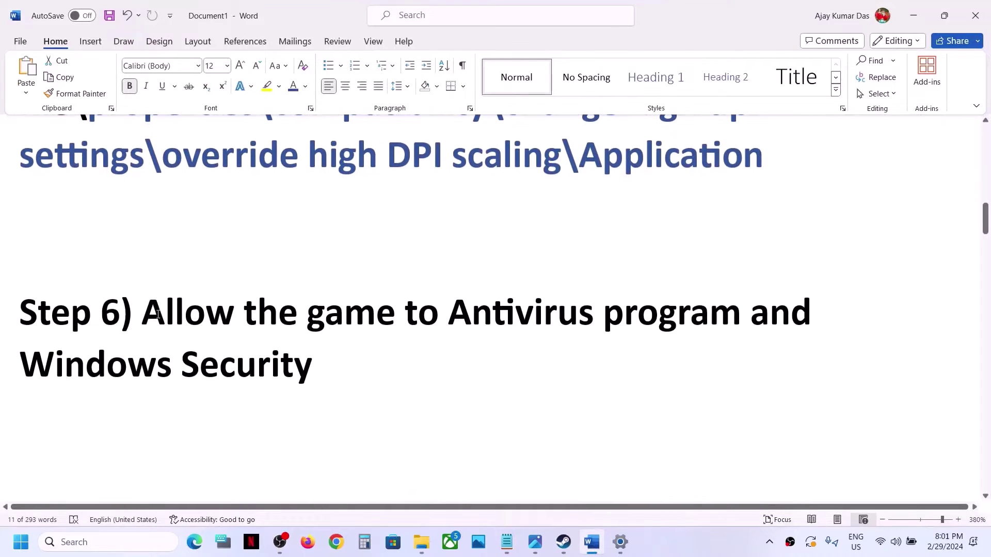
pyautogui.moveTo(147, 315); pyautogui.dragTo(748, 315)
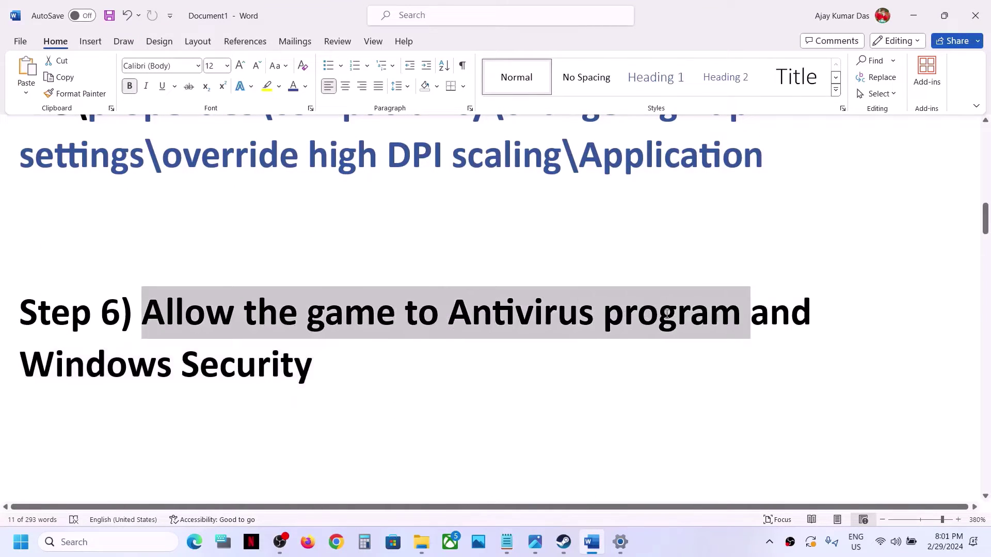
pyautogui.click(397, 345)
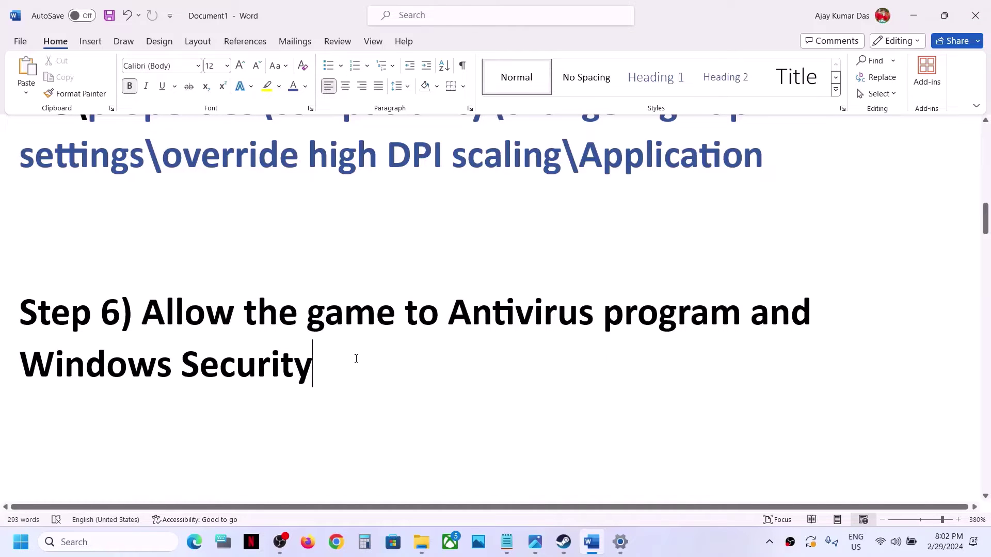
pyautogui.moveTo(356, 358); pyautogui.dragTo(92, 394)
# Step: Switch to Windows Settings and open Virus & threat protection from the Windows Security page under Privacy & security
pyautogui.hotkey('alt', 'Tab')
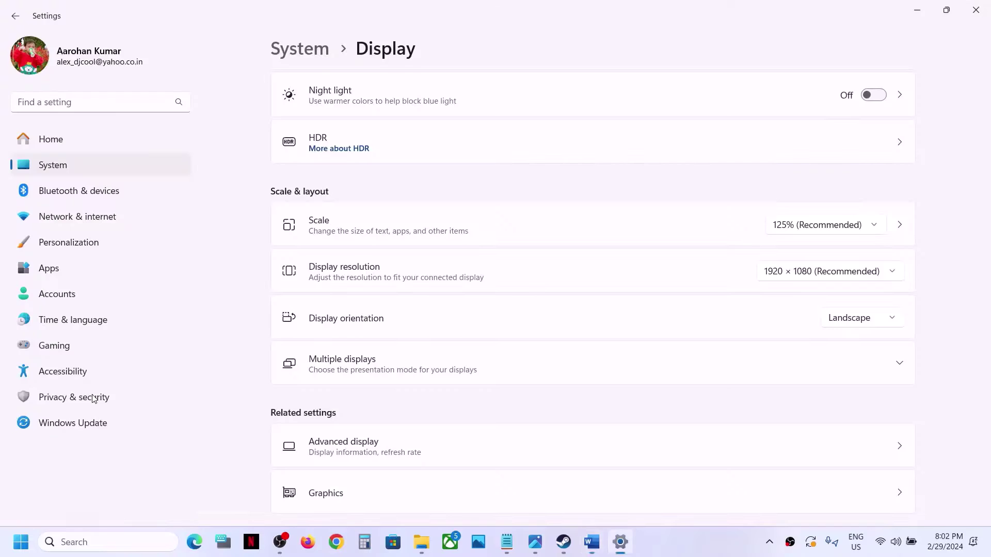
pyautogui.click(55, 398)
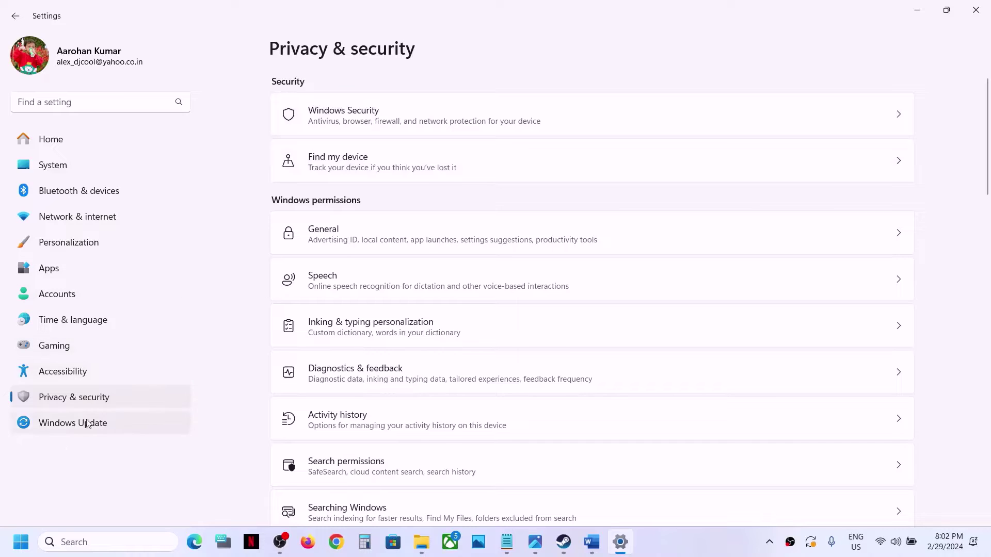
pyautogui.click(376, 117)
pyautogui.scroll(-1, 376, 197)
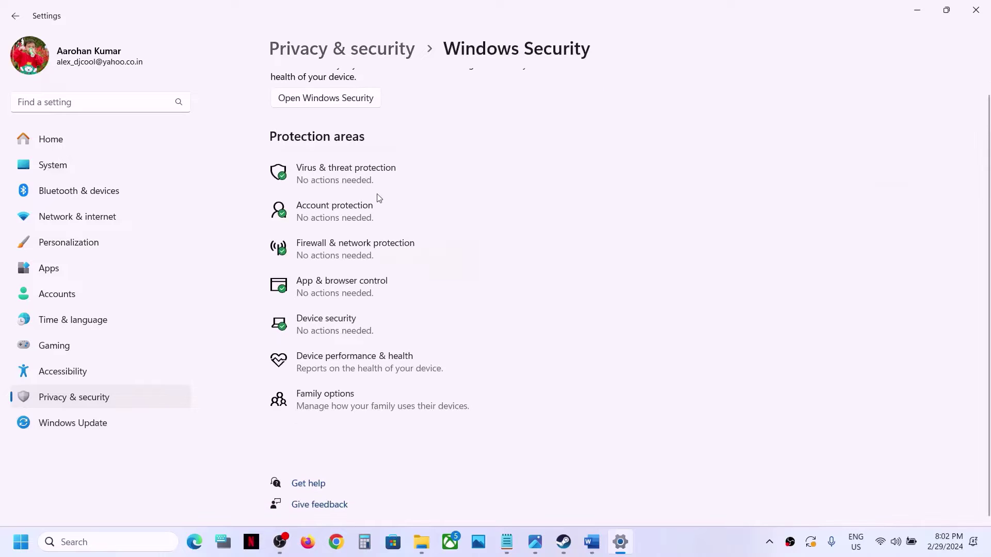
pyautogui.click(385, 177)
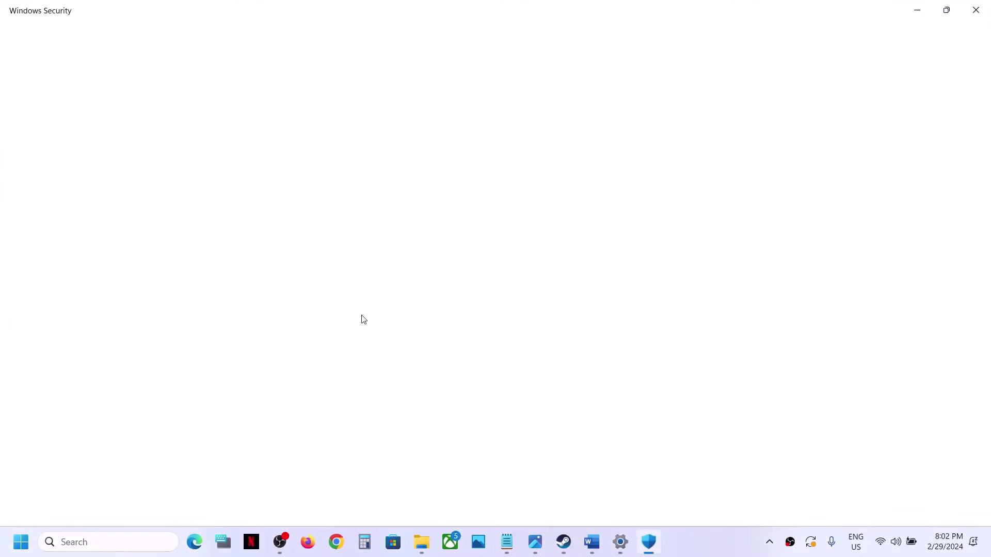
# Step: Open the list of apps allowed through Controlled folder access in the ransomware protection settings
pyautogui.scroll(-2, 364, 320)
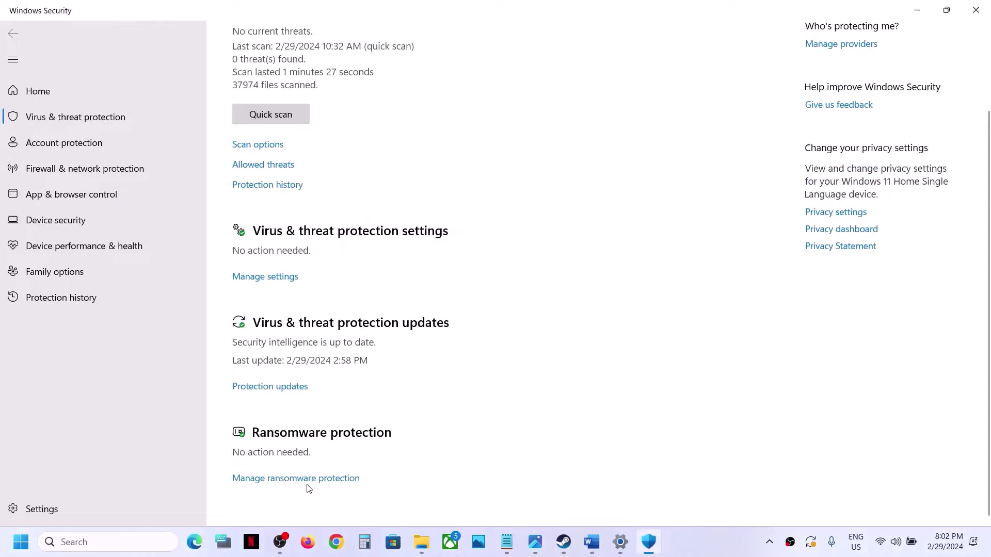
pyautogui.click(312, 480)
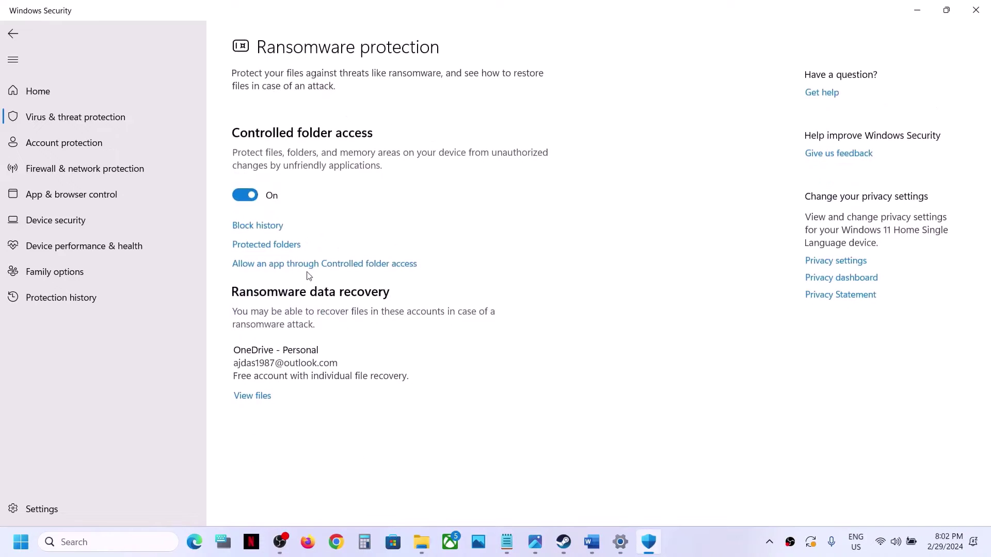
pyautogui.click(331, 266)
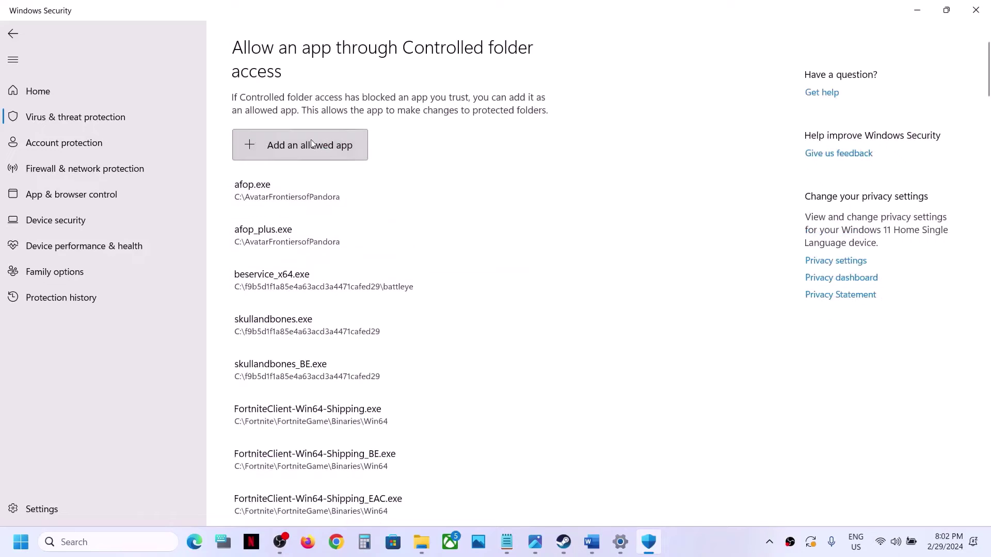
# Step: Start adding an allowed app by browsing all apps, and go to the Steam folder in C:\Program Files (x86)
pyautogui.click(304, 146)
pyautogui.click(299, 196)
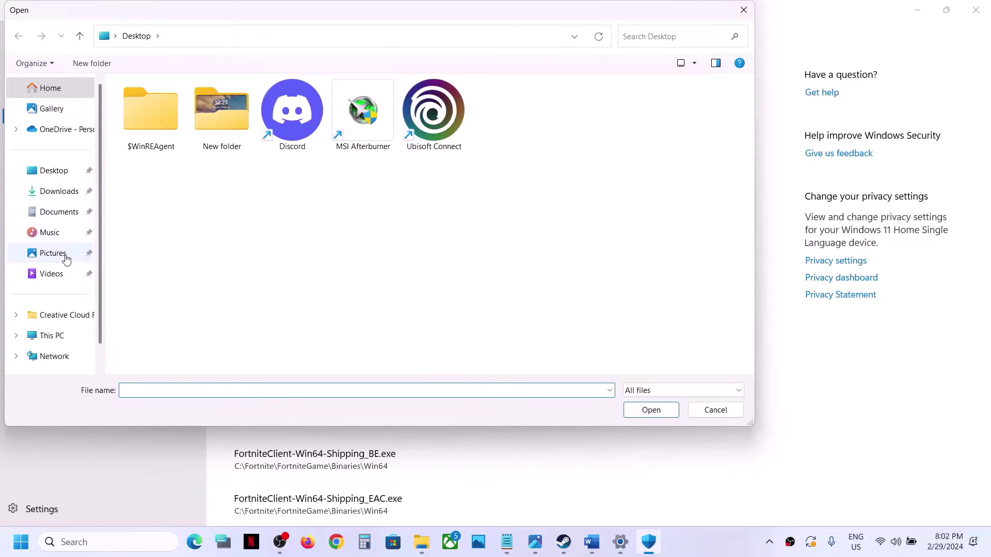
pyautogui.click(62, 342)
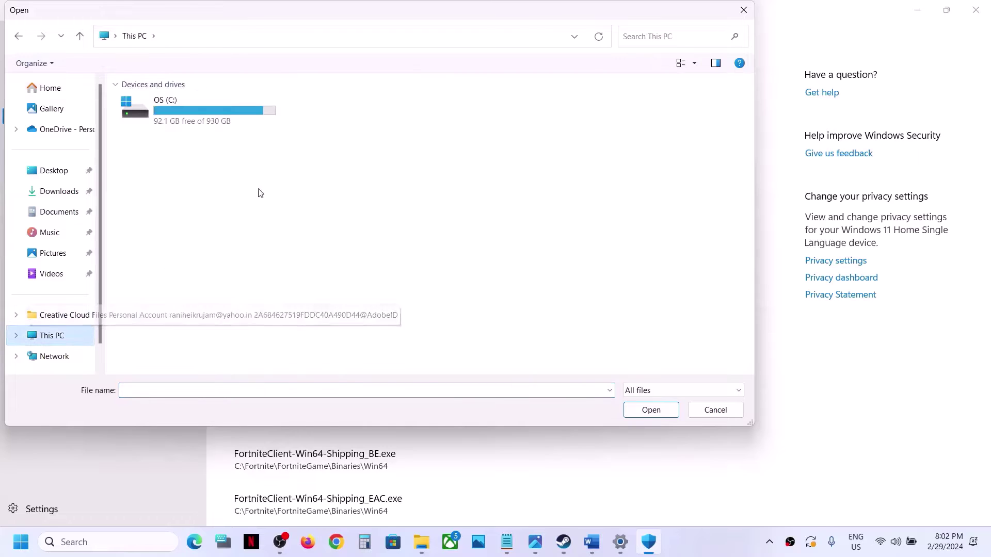
pyautogui.doubleClick(212, 121)
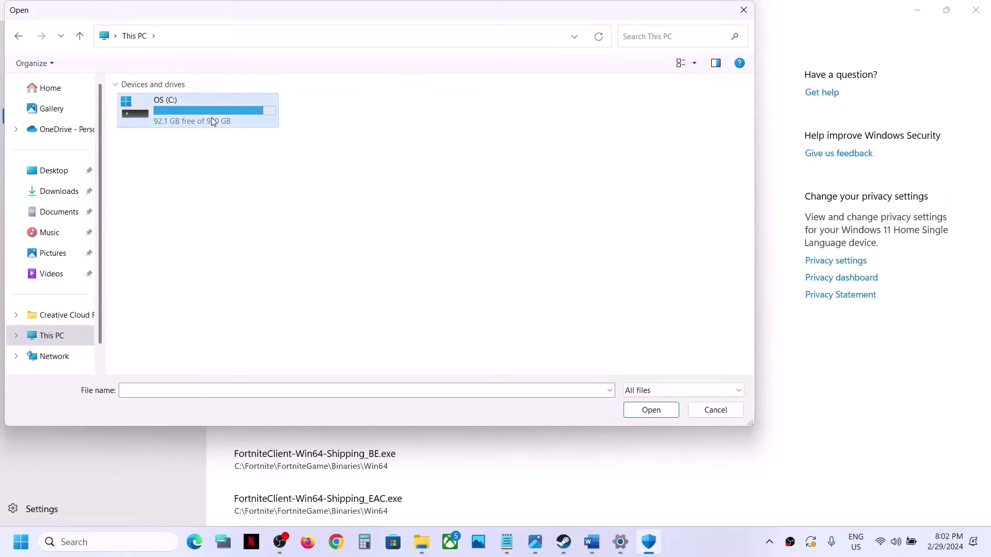
pyautogui.scroll(-2, 172, 358)
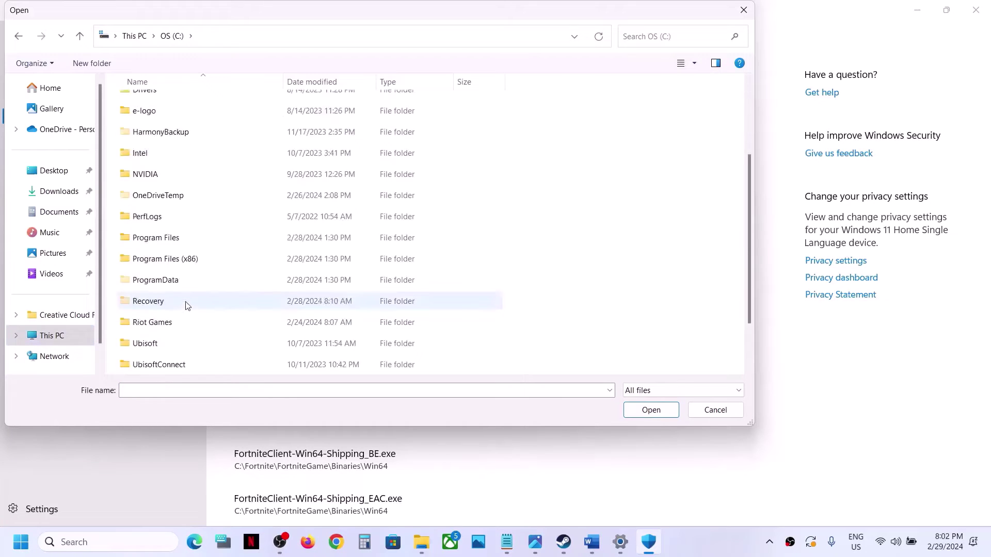
pyautogui.doubleClick(188, 259)
pyautogui.scroll(-3, 186, 261)
pyautogui.scroll(-7, 186, 260)
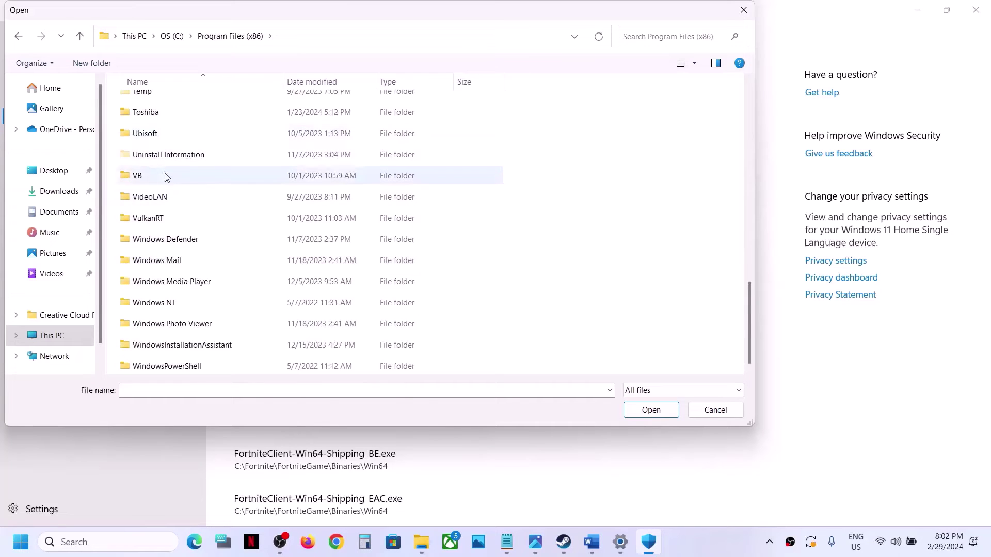
pyautogui.scroll(1, 165, 176)
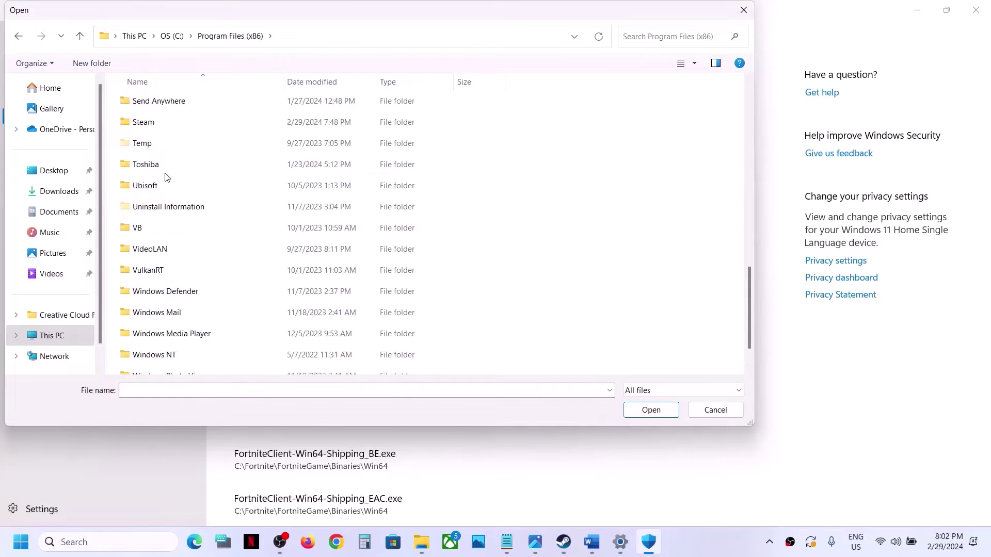
pyautogui.doubleClick(155, 122)
# Step: Add the Balatro application from steamapps\common\Balatro to the apps allowed through Controlled folder access
pyautogui.scroll(-3, 185, 235)
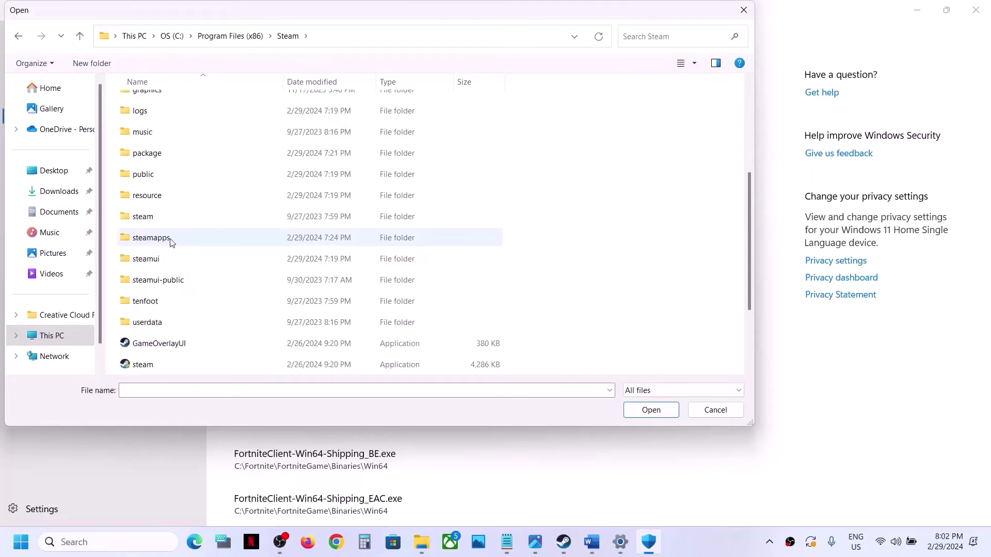
pyautogui.doubleClick(186, 237)
pyautogui.click(161, 106)
pyautogui.doubleClick(161, 106)
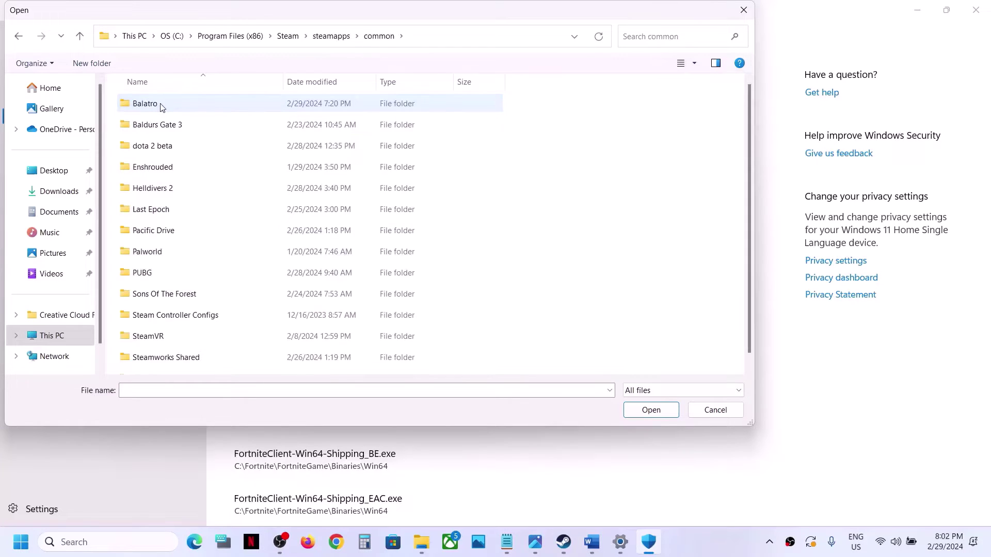
pyautogui.doubleClick(158, 105)
pyautogui.click(172, 107)
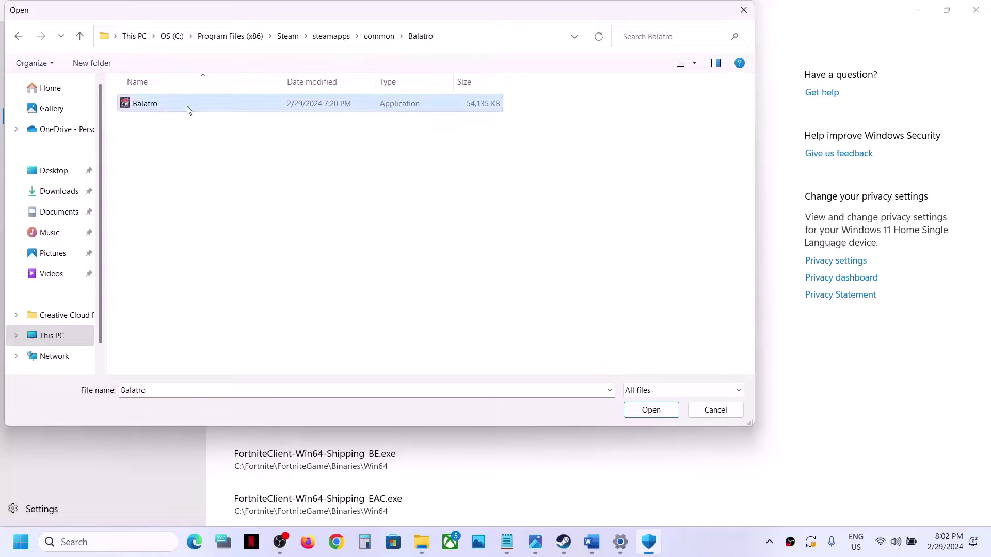
pyautogui.click(650, 410)
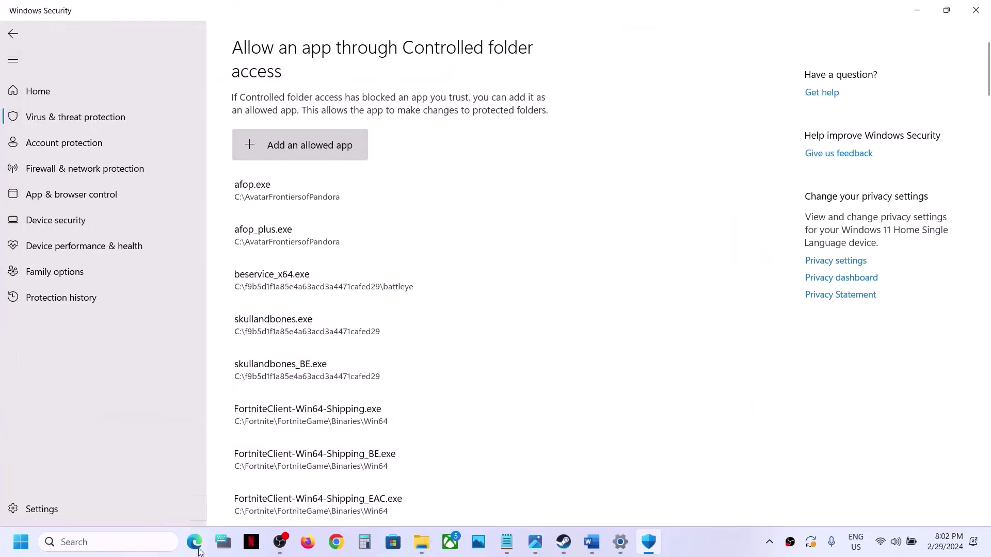
# Step: Search Windows for Control Panel, open it and go to the list of apps allowed through Windows Defender Firewall under System and Security
pyautogui.click(116, 543)
pyautogui.write('ontrol')
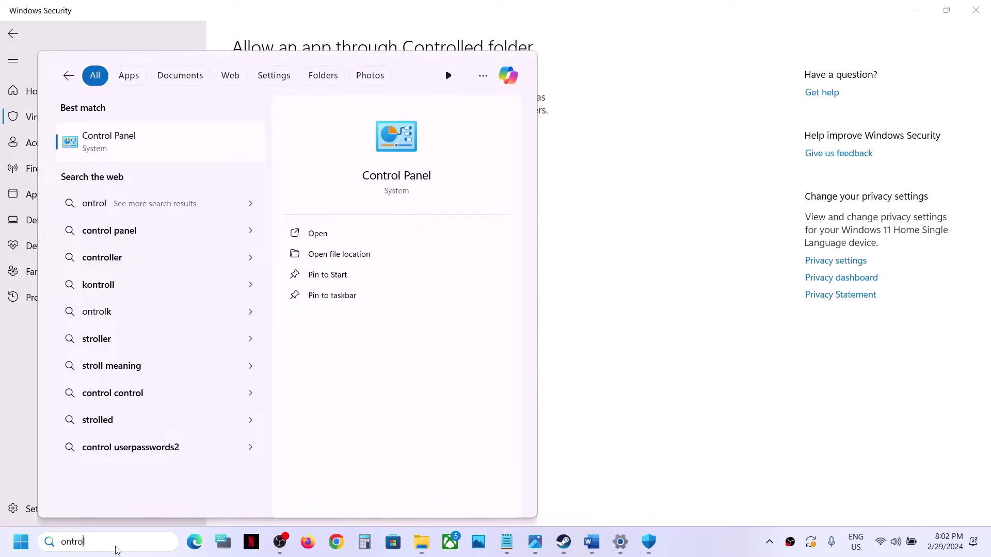
pyautogui.write('c')
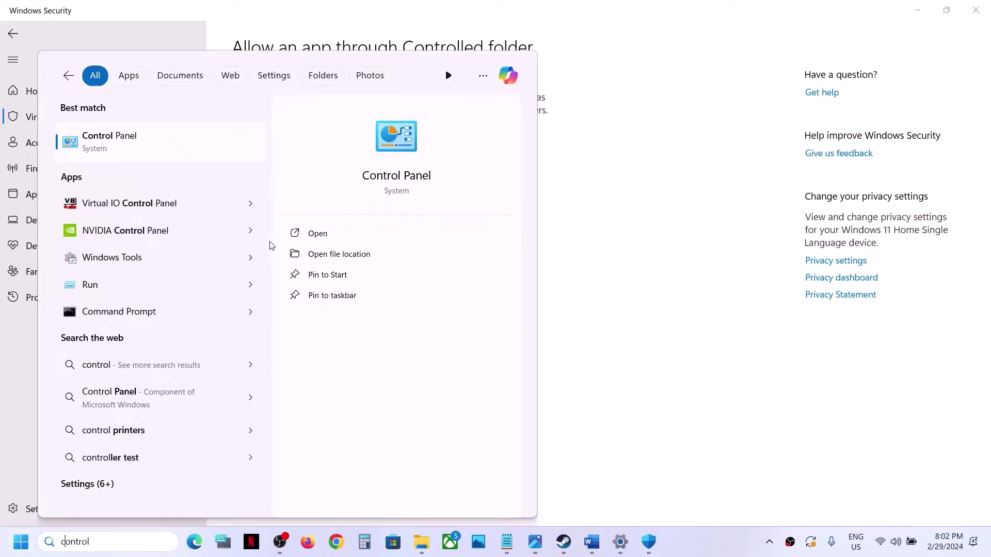
pyautogui.click(178, 146)
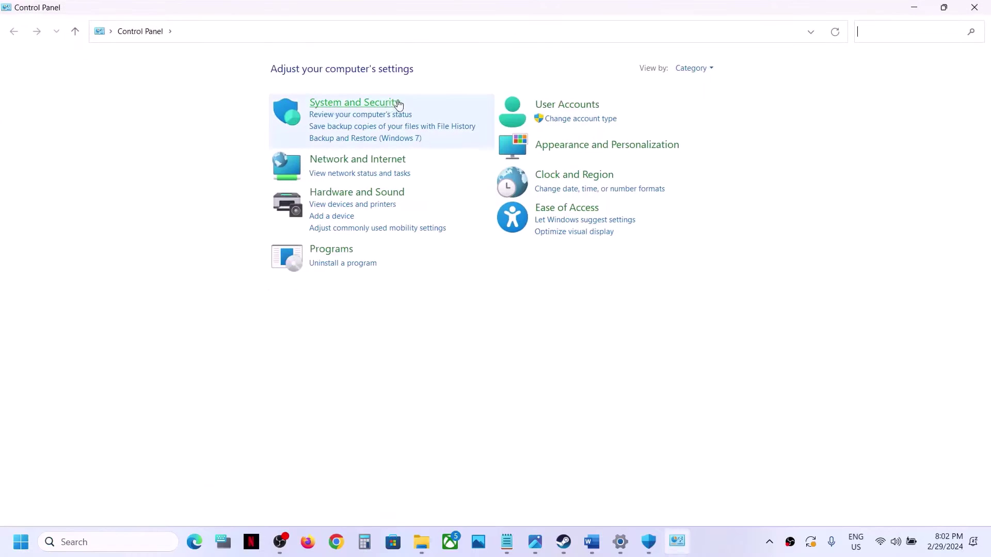
pyautogui.click(372, 102)
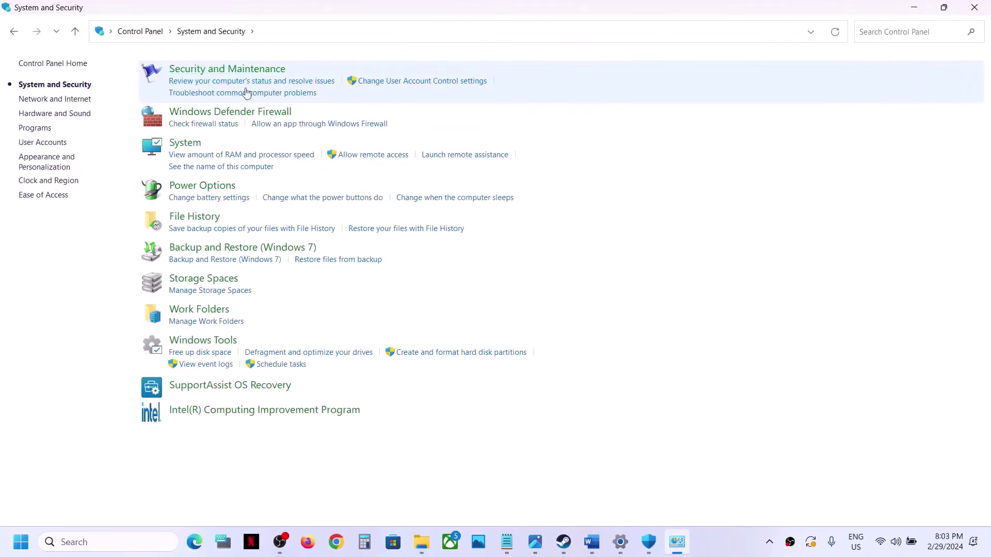
pyautogui.click(238, 115)
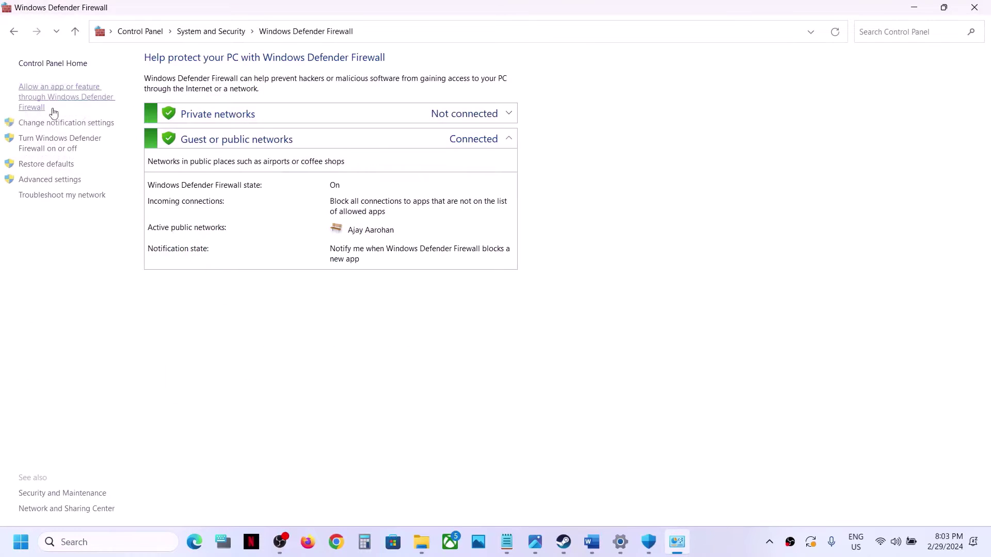
pyautogui.click(56, 102)
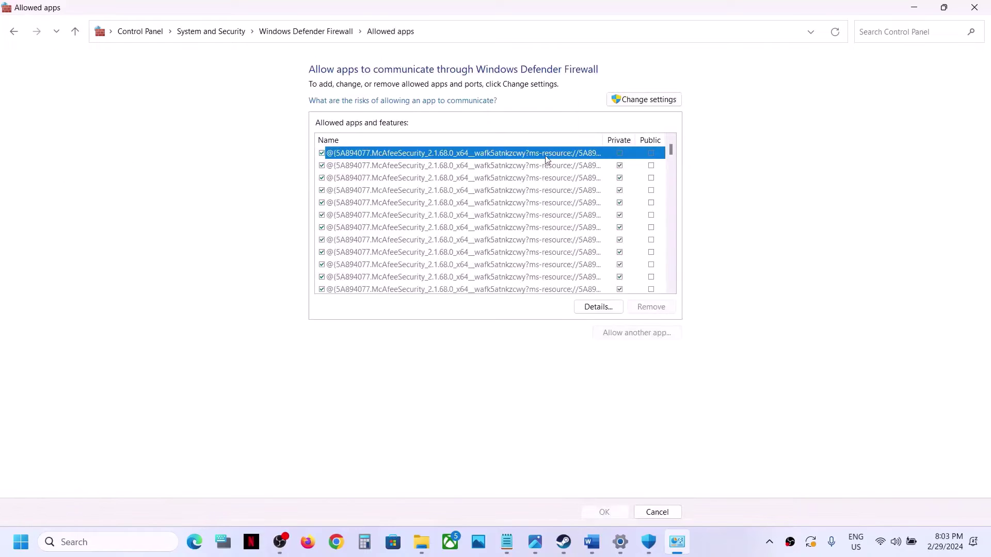
# Step: Unlock the firewall's allowed apps settings, start allowing another app and browse to the Steam folder in C:\Program Files (x86)
pyautogui.click(648, 98)
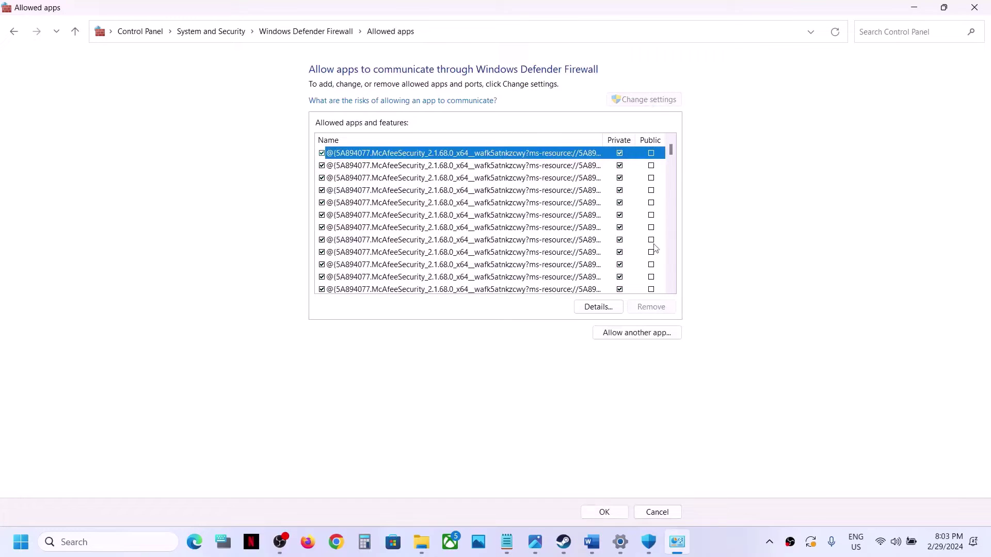
pyautogui.click(619, 333)
pyautogui.click(582, 330)
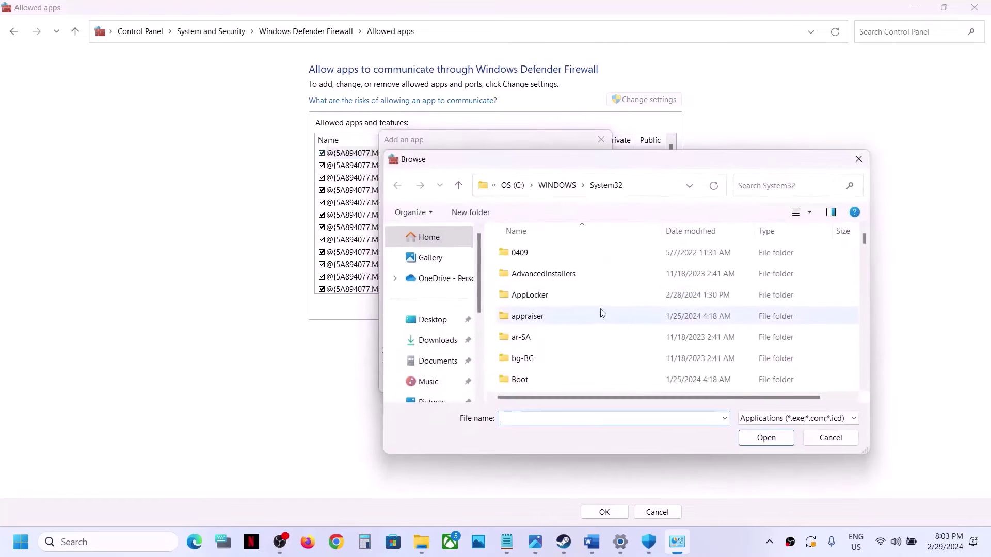
pyautogui.scroll(-3, 454, 360)
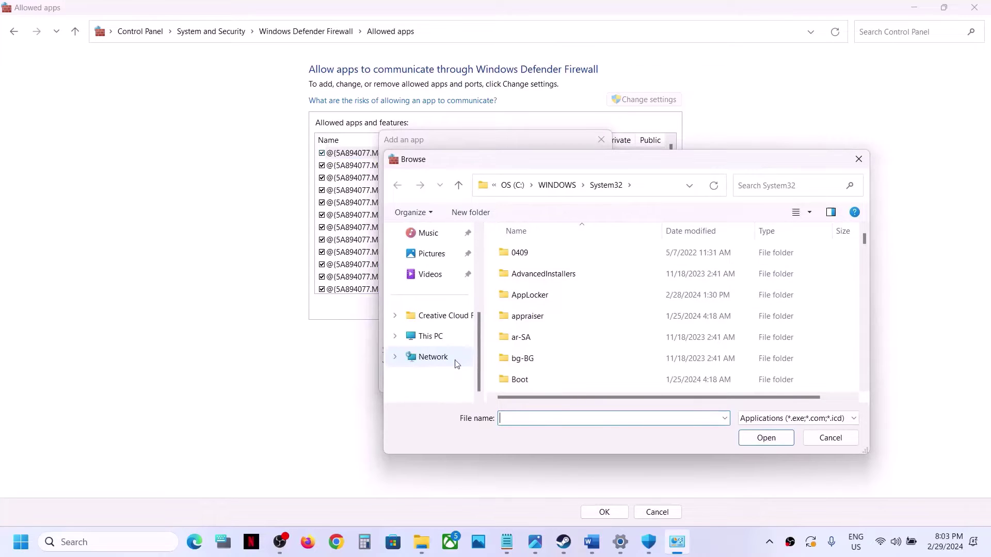
pyautogui.moveTo(438, 336)
pyautogui.mouseDown()
pyautogui.moveTo(553, 315)
pyautogui.moveTo(584, 321)
pyautogui.moveTo(428, 336)
pyautogui.mouseUp()
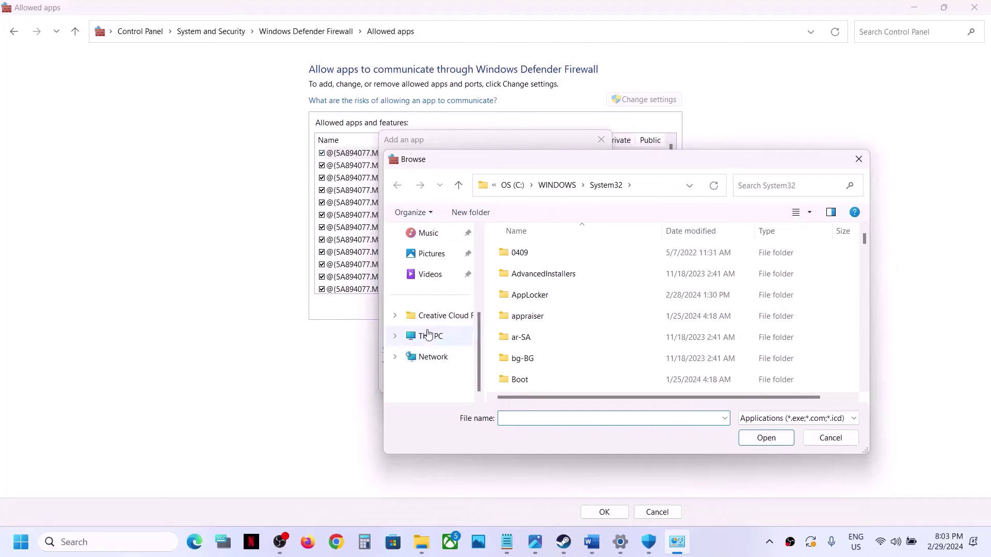
pyautogui.click(430, 336)
pyautogui.doubleClick(559, 270)
pyautogui.scroll(-4, 554, 272)
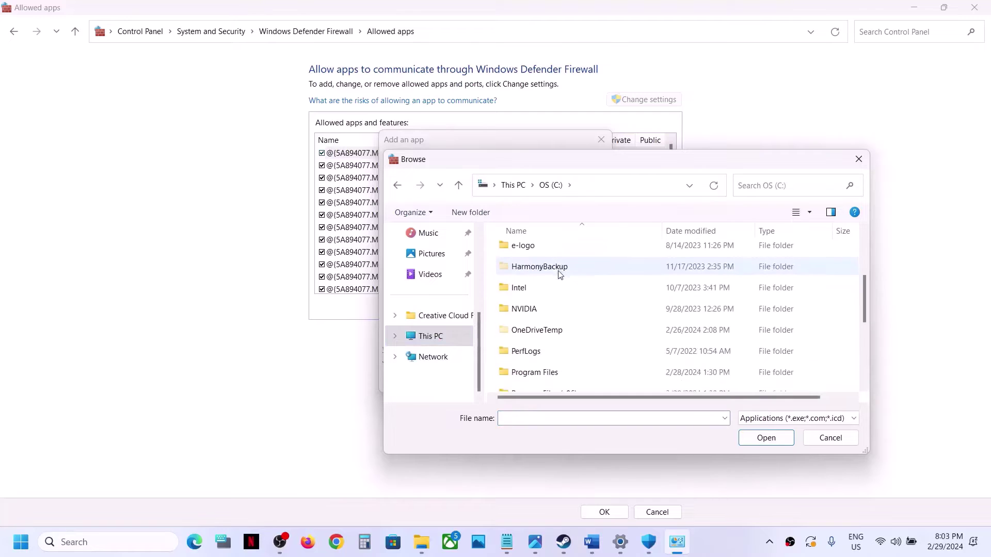
pyautogui.doubleClick(556, 290)
pyautogui.scroll(-10, 554, 290)
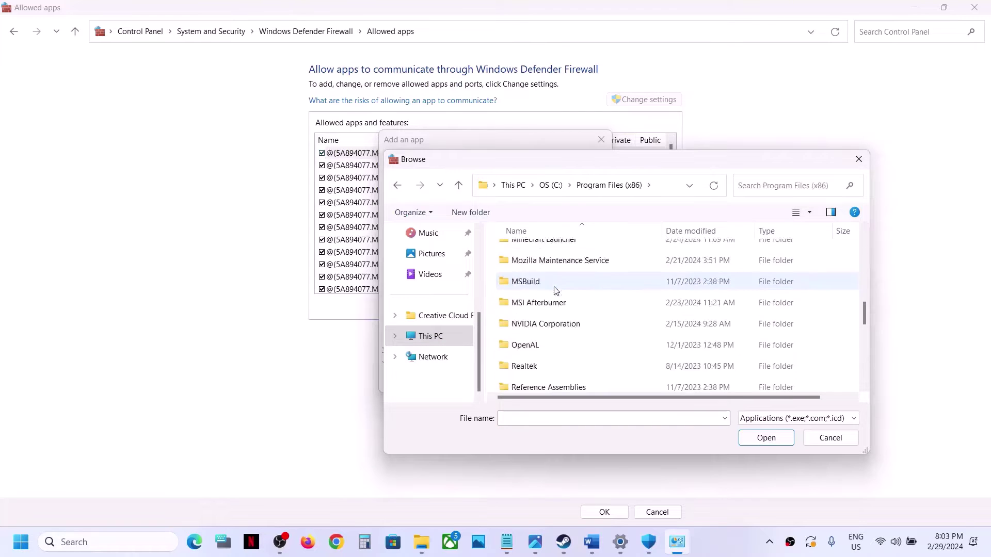
pyautogui.click(535, 320)
pyautogui.doubleClick(536, 320)
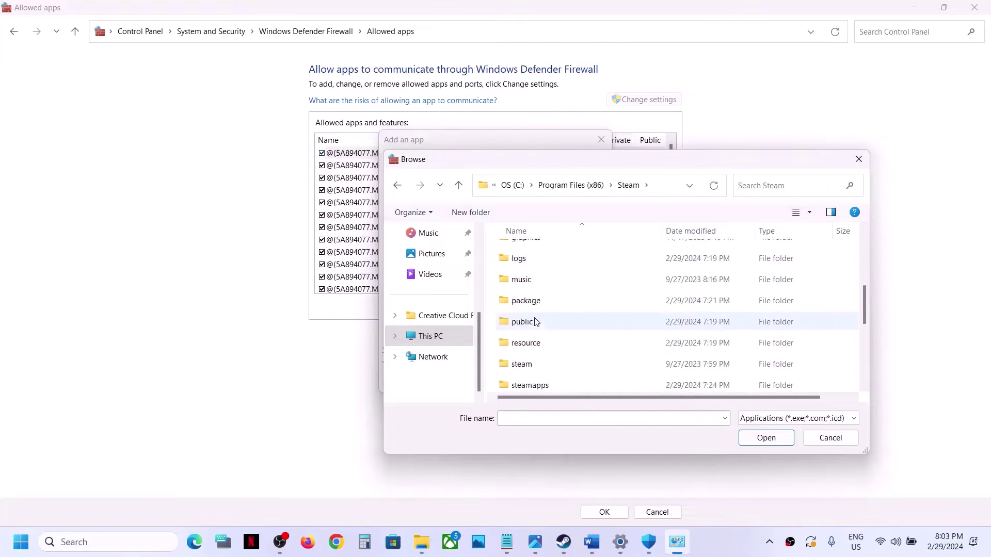
# Step: Try to add the Balatro application from steamapps\common\Balatro to the firewall's allowed apps, and close the dialog
pyautogui.scroll(-3, 532, 323)
pyautogui.doubleClick(532, 283)
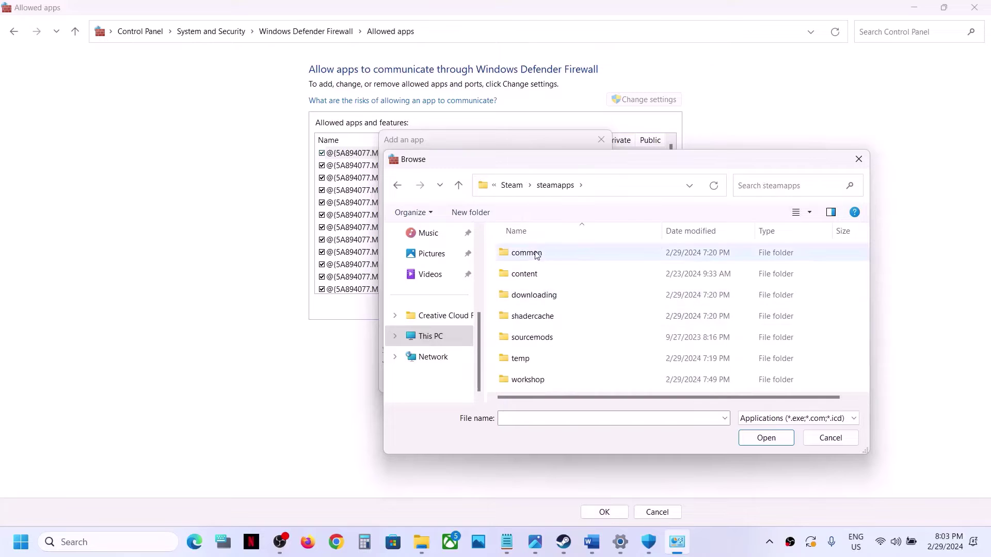
pyautogui.doubleClick(532, 253)
pyautogui.doubleClick(545, 255)
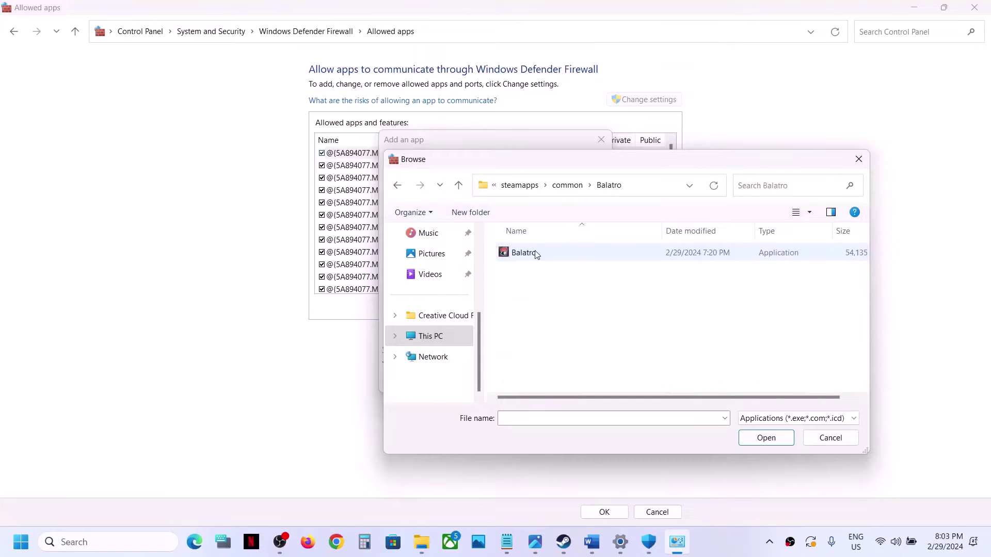
pyautogui.click(537, 255)
pyautogui.click(766, 439)
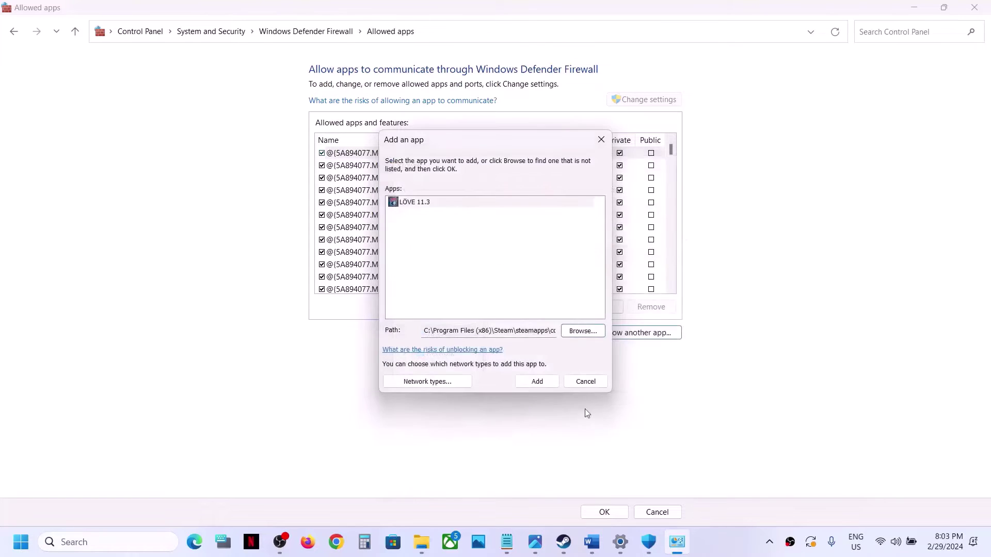
pyautogui.click(536, 382)
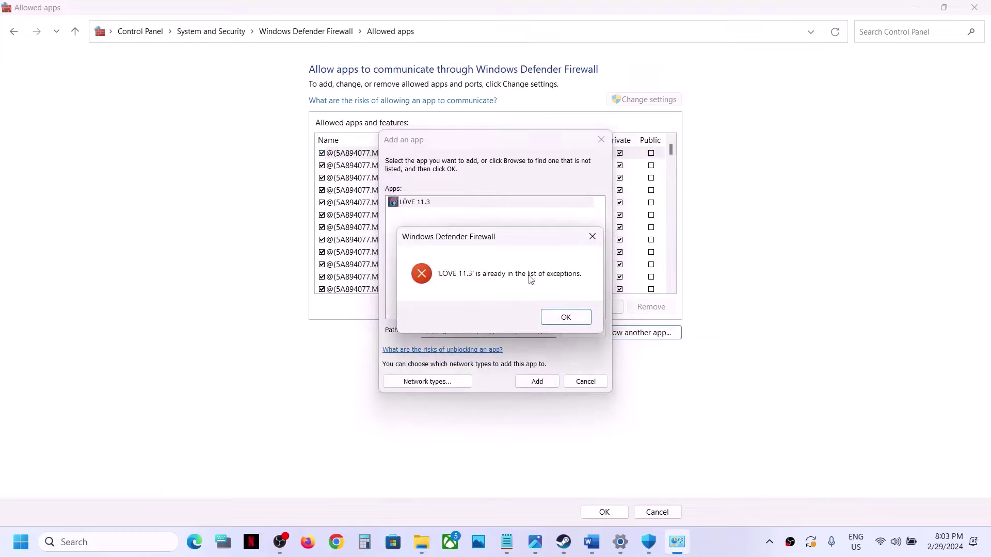
pyautogui.click(561, 316)
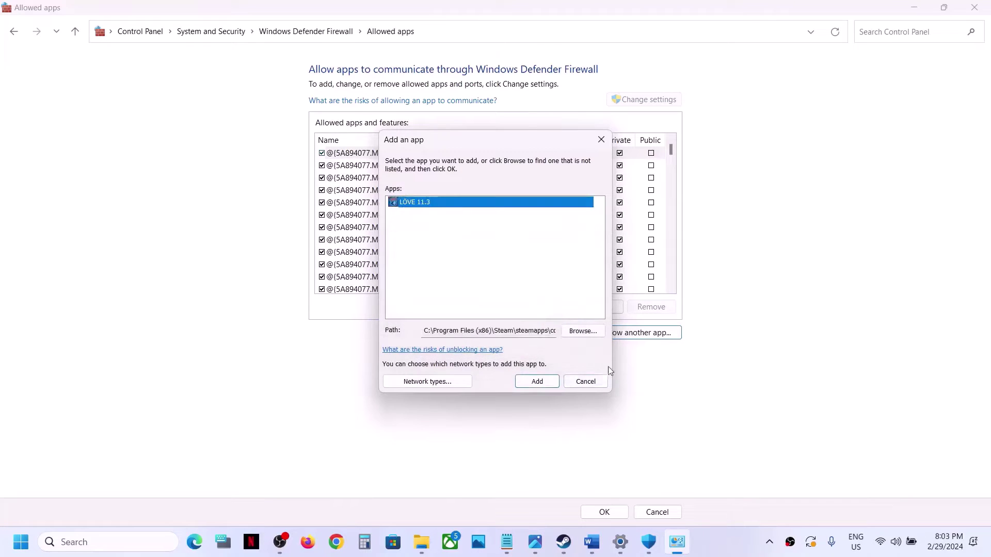
pyautogui.click(585, 382)
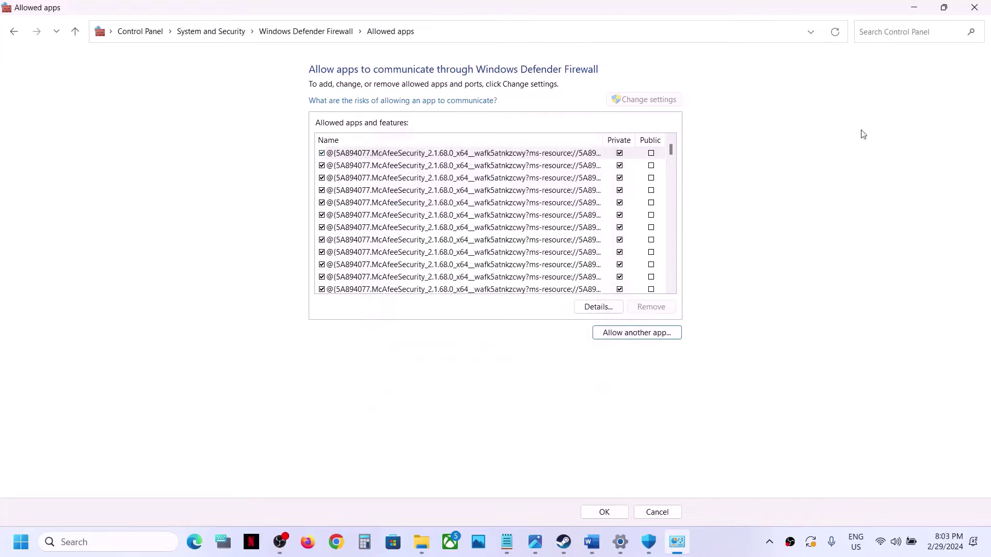
# Step: Close the firewall's Allowed apps window, Windows Security and Windows Settings
pyautogui.click(975, 7)
pyautogui.click(976, 9)
pyautogui.click(977, 10)
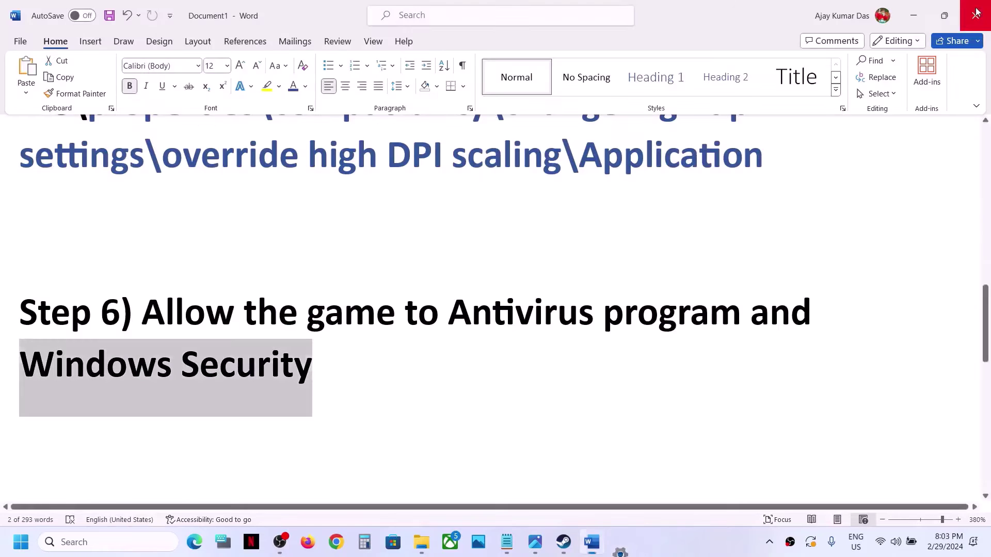
# Step: Return to the Word document, read Step 7 and highlight its text "Verify the game files"
pyautogui.click(563, 542)
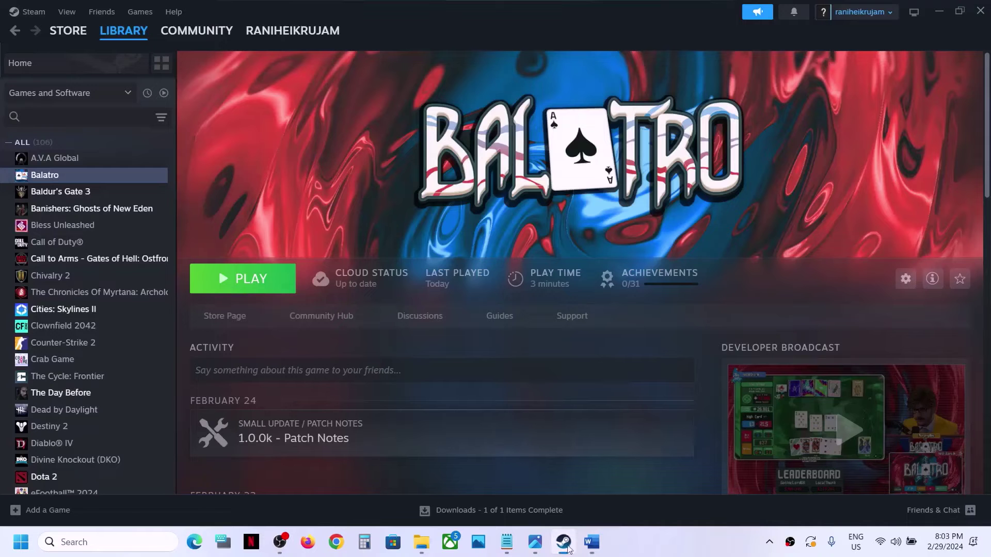
pyautogui.click(592, 542)
pyautogui.scroll(-2, 315, 315)
pyautogui.scroll(-3, 316, 316)
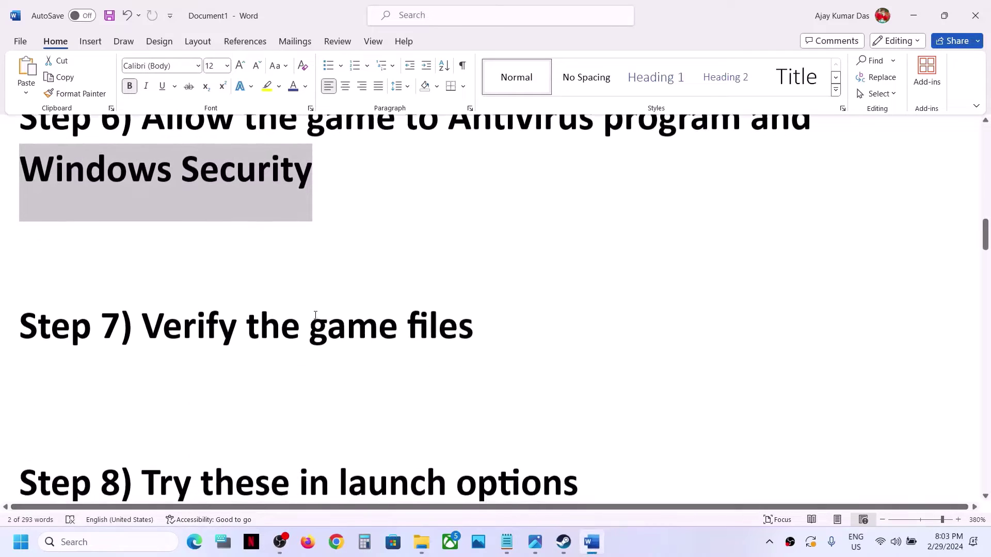
pyautogui.moveTo(142, 323); pyautogui.dragTo(568, 349)
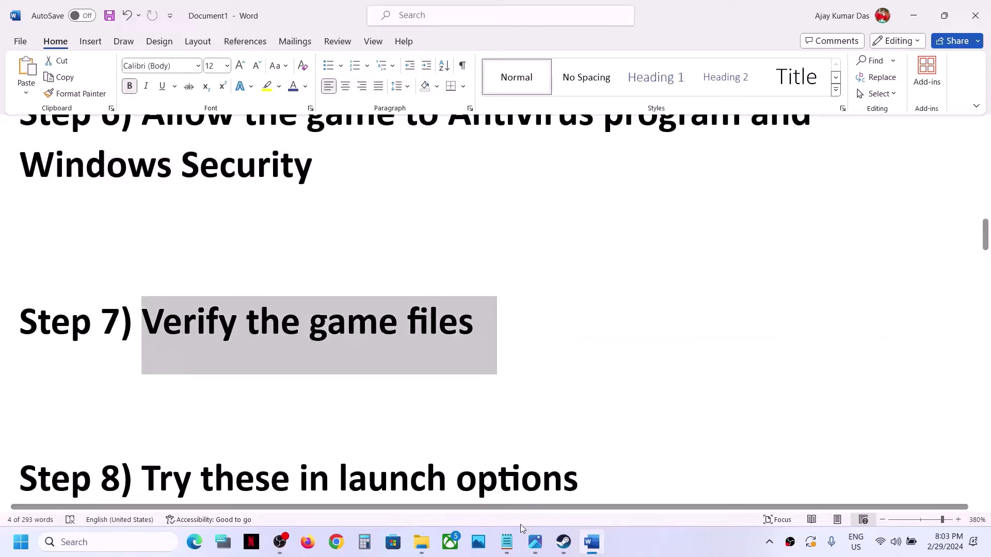
# Step: Switch to Steam and open the properties of Balatro from the library
pyautogui.click(564, 542)
pyautogui.rightClick(113, 177)
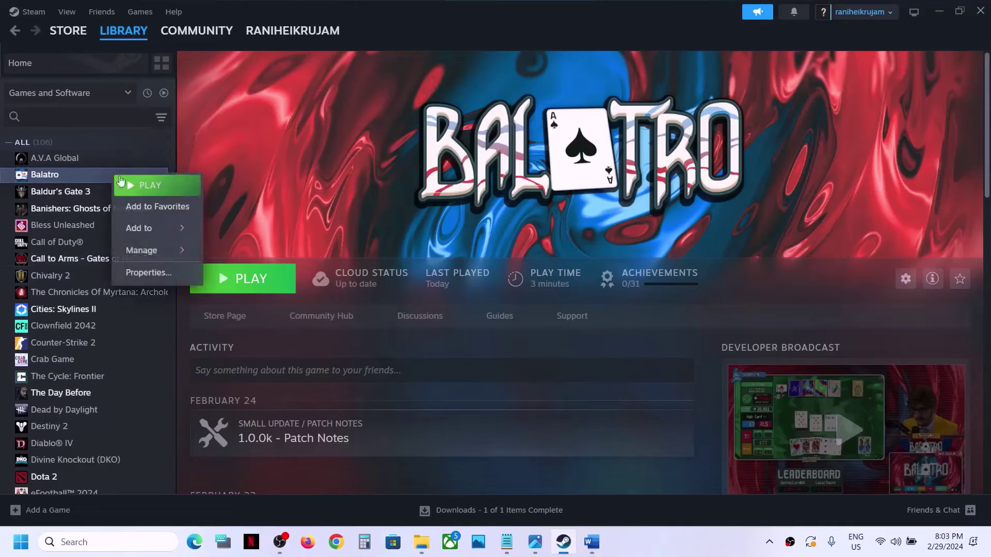
pyautogui.click(174, 268)
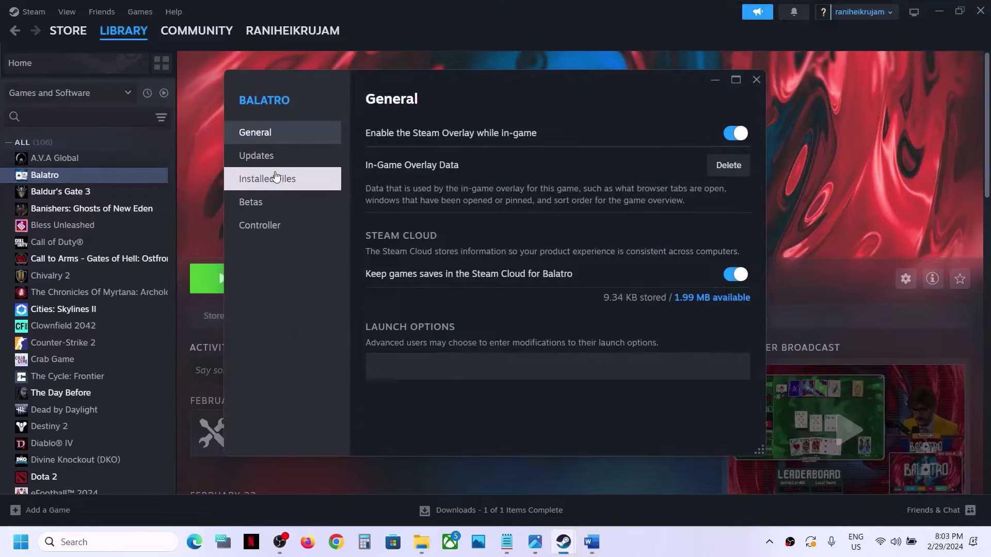
# Step: Verify the integrity of Balatro's installed game files and close its properties
pyautogui.click(285, 179)
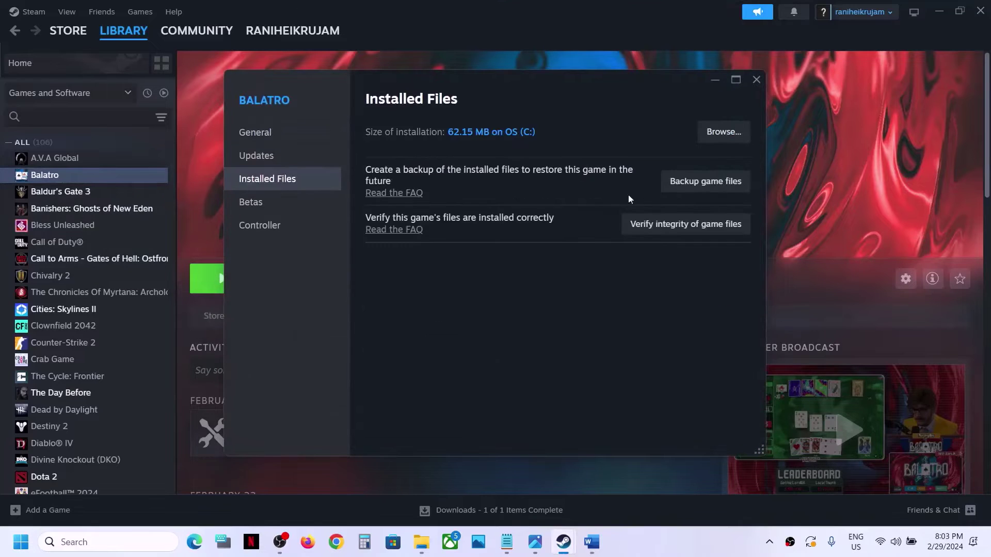
pyautogui.click(691, 225)
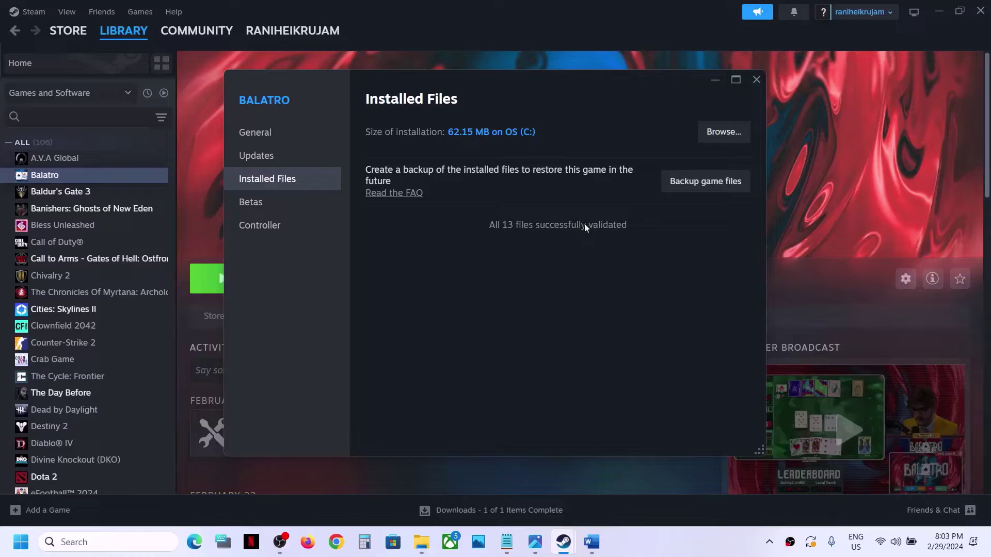
pyautogui.click(755, 81)
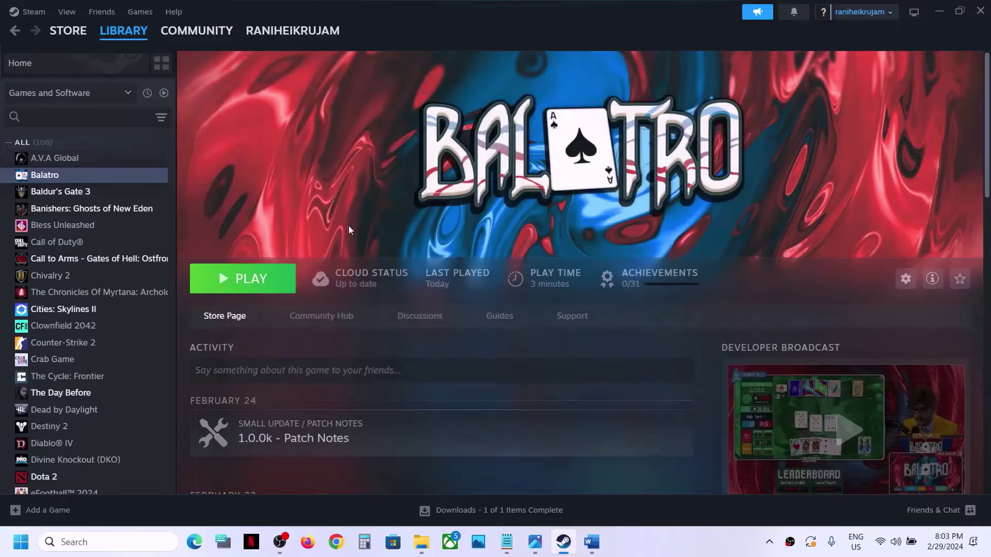
# Step: Return to the Word document, read Step 8 and highlight its text from "Try these in launch options" through "-dx11"
pyautogui.click(589, 542)
pyautogui.scroll(-3, 379, 352)
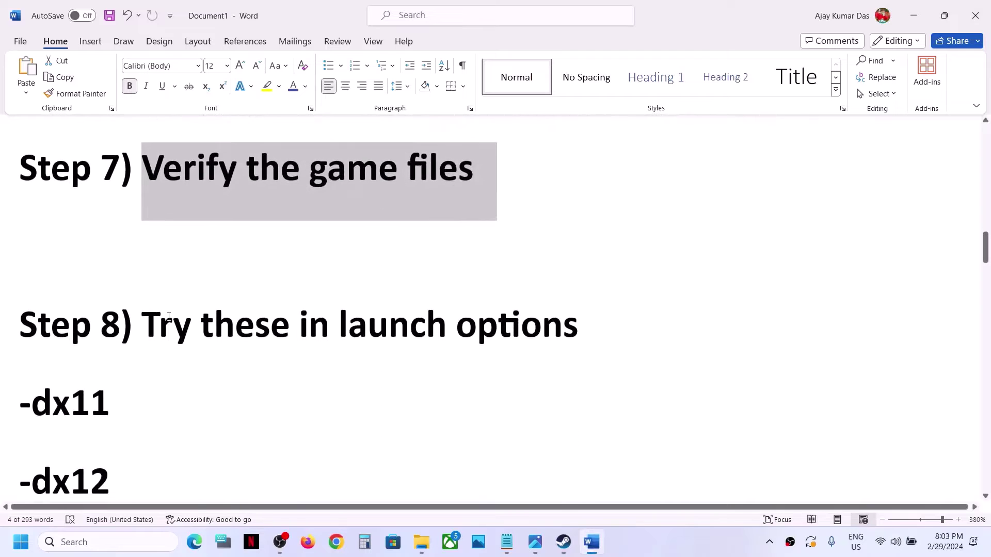
pyautogui.moveTo(169, 317); pyautogui.dragTo(129, 405)
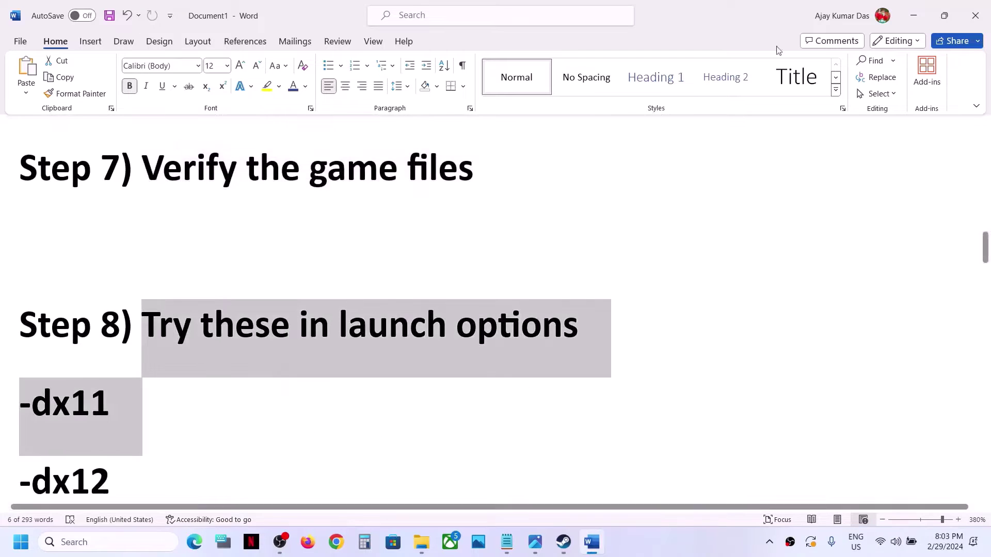
# Step: Switch back to Steam, set Balatro's launch options to -dx11 in its properties, and close them
pyautogui.click(913, 16)
pyautogui.rightClick(126, 174)
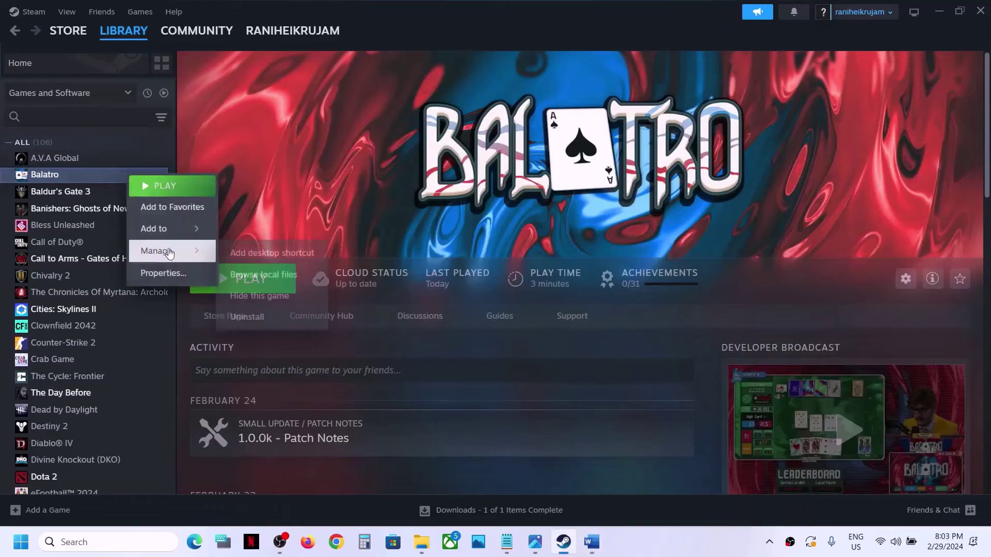
pyautogui.click(161, 275)
pyautogui.click(393, 362)
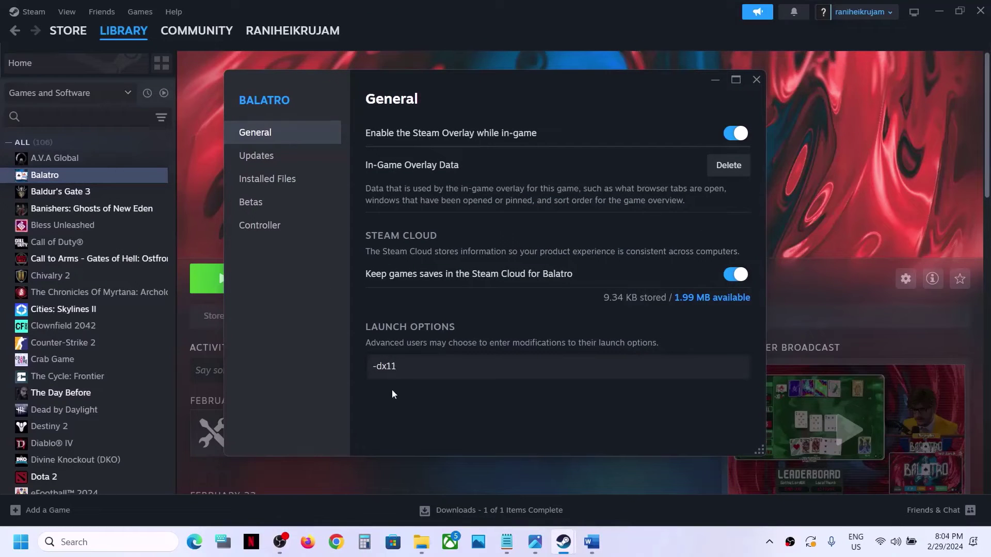
pyautogui.click(757, 79)
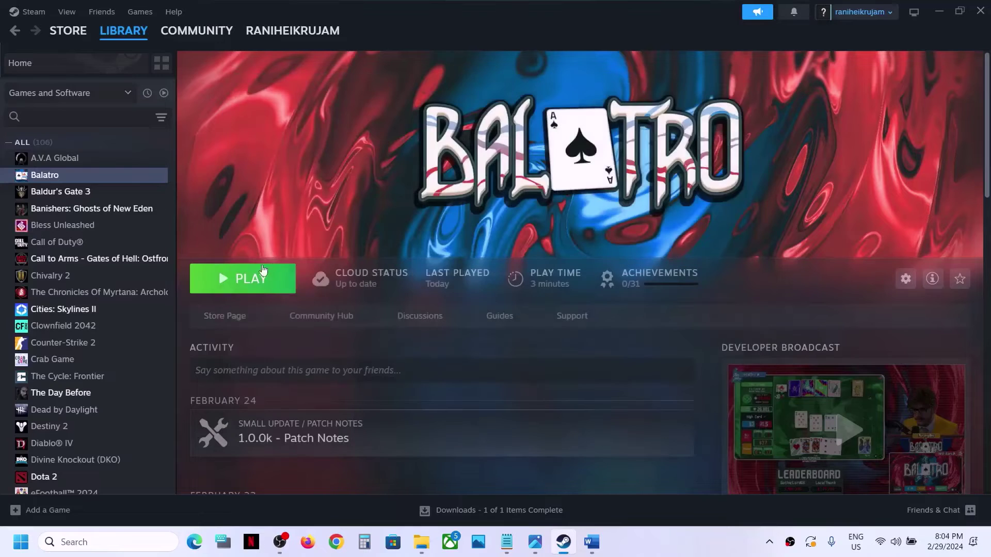
# Step: Reopen Balatro's properties, replace the launch option with -dx12, and close them
pyautogui.rightClick(96, 175)
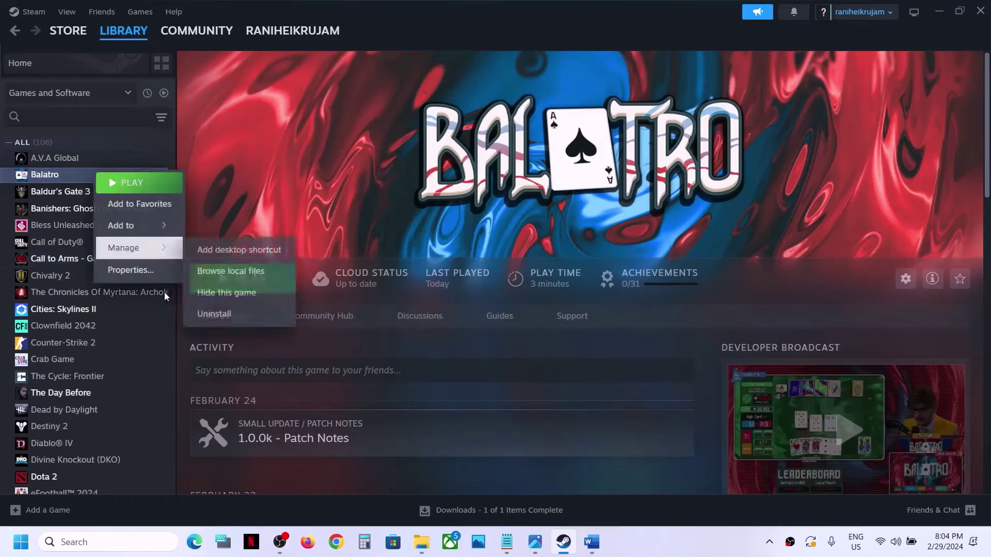
pyautogui.click(131, 269)
pyautogui.moveTo(420, 367); pyautogui.dragTo(264, 394)
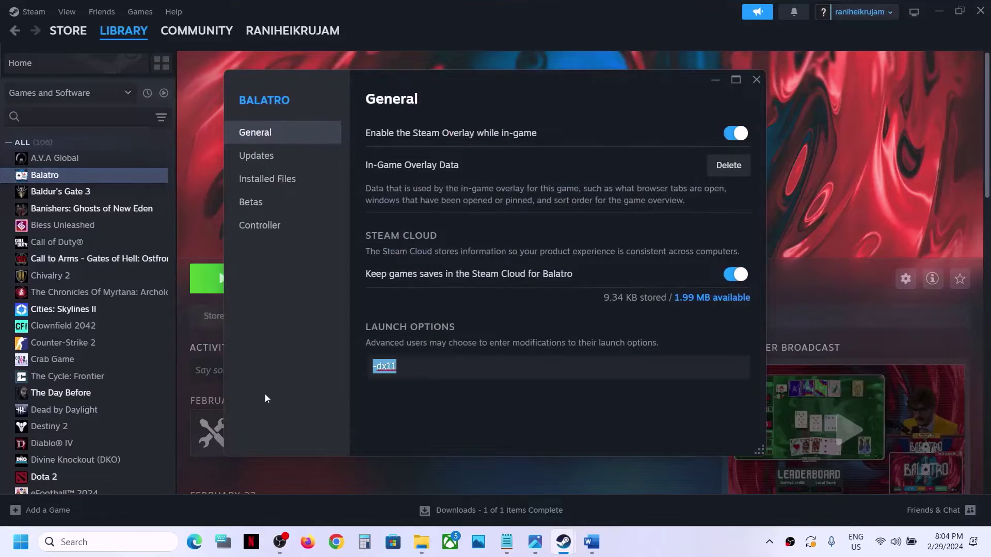
pyautogui.write('-dx12')
pyautogui.click(756, 79)
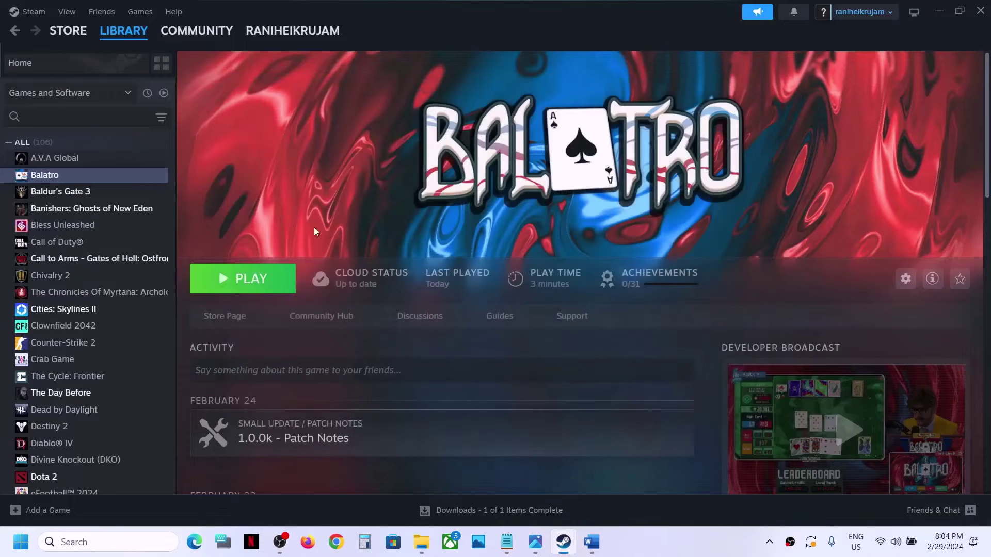
# Step: Clear the launch options in Balatro's properties and close them
pyautogui.rightClick(89, 175)
pyautogui.click(146, 264)
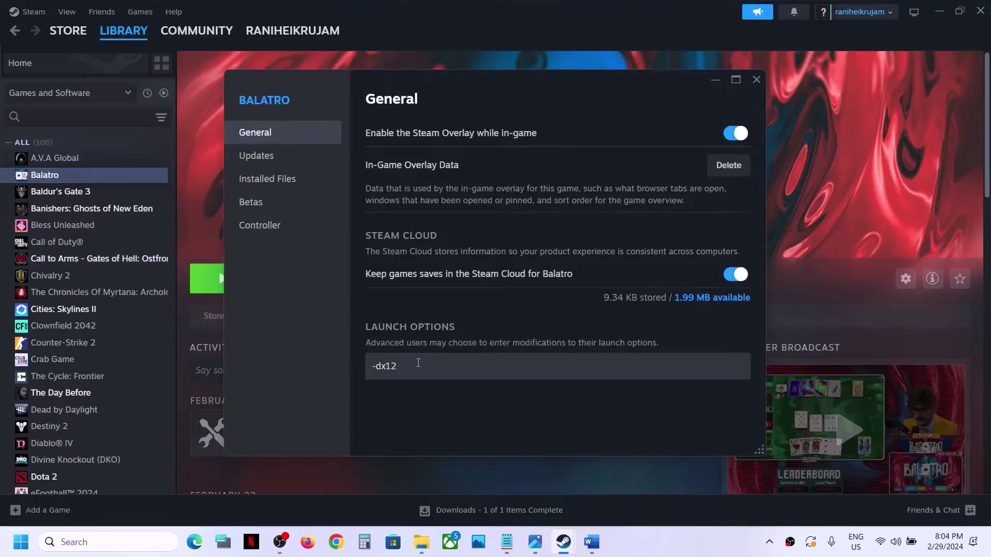
pyautogui.hotkey('ctrl', 'a')
pyautogui.press('BackSpace')
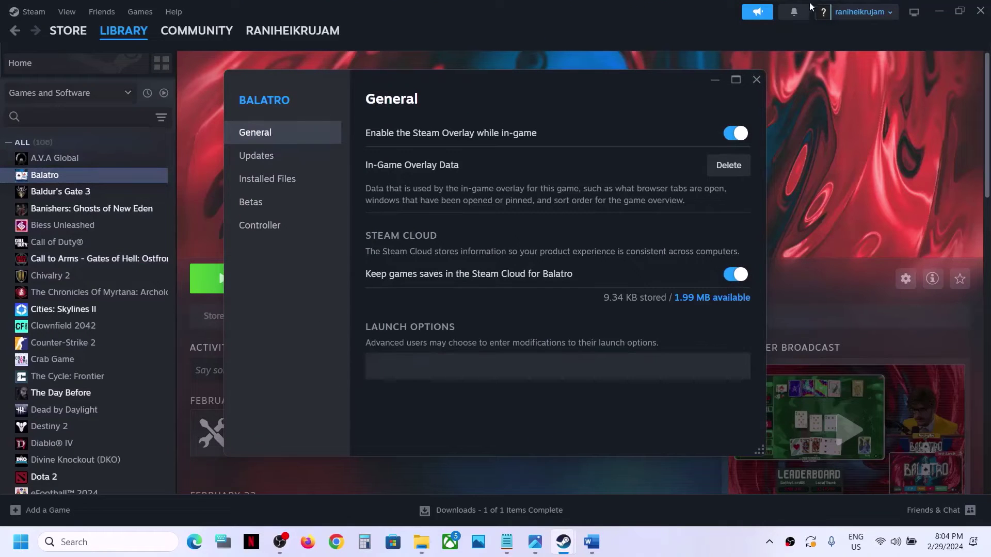
pyautogui.click(758, 80)
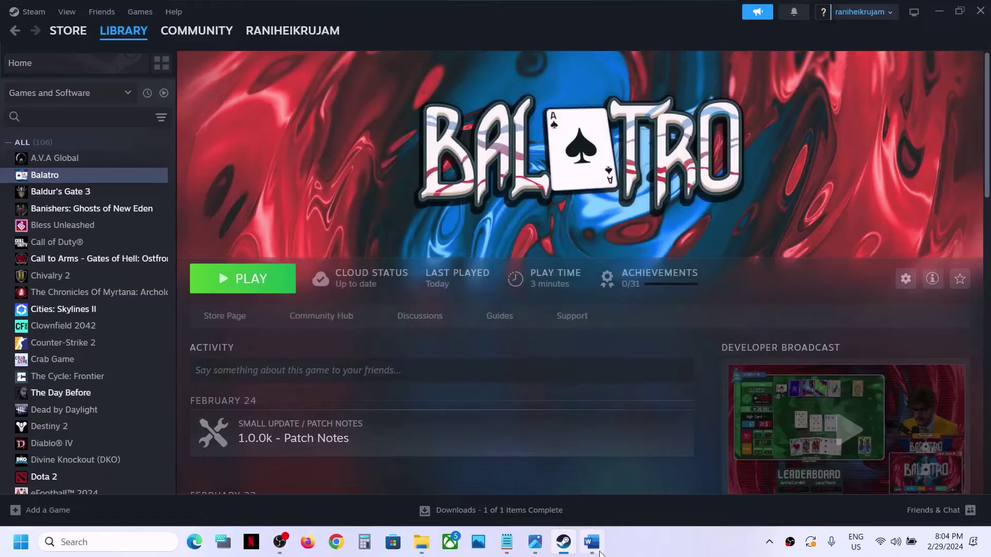
# Step: Return to the Word document, read Step 9 and highlight its note about losing all the game progress
pyautogui.click(592, 542)
pyautogui.scroll(-3, 340, 341)
pyautogui.scroll(-3, 341, 339)
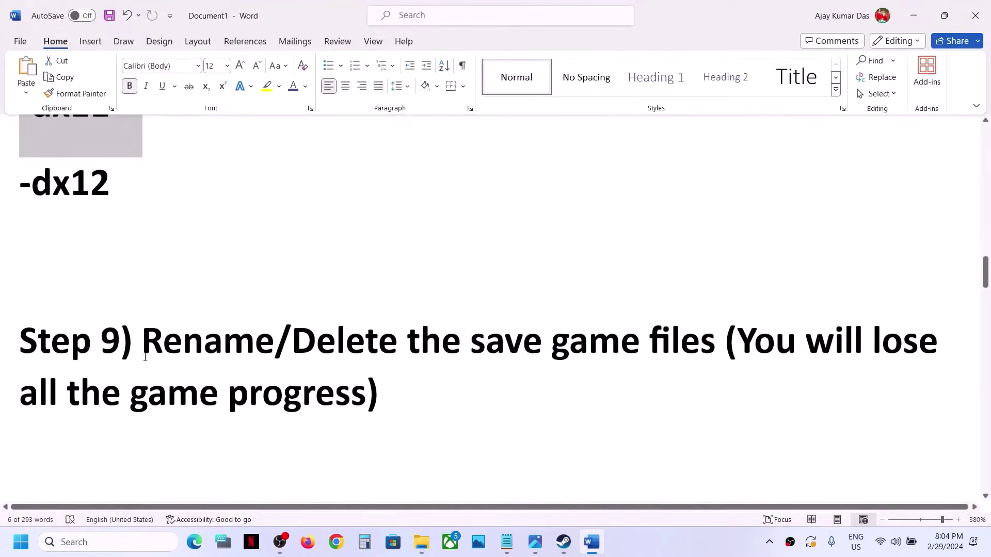
pyautogui.moveTo(147, 345); pyautogui.dragTo(425, 399)
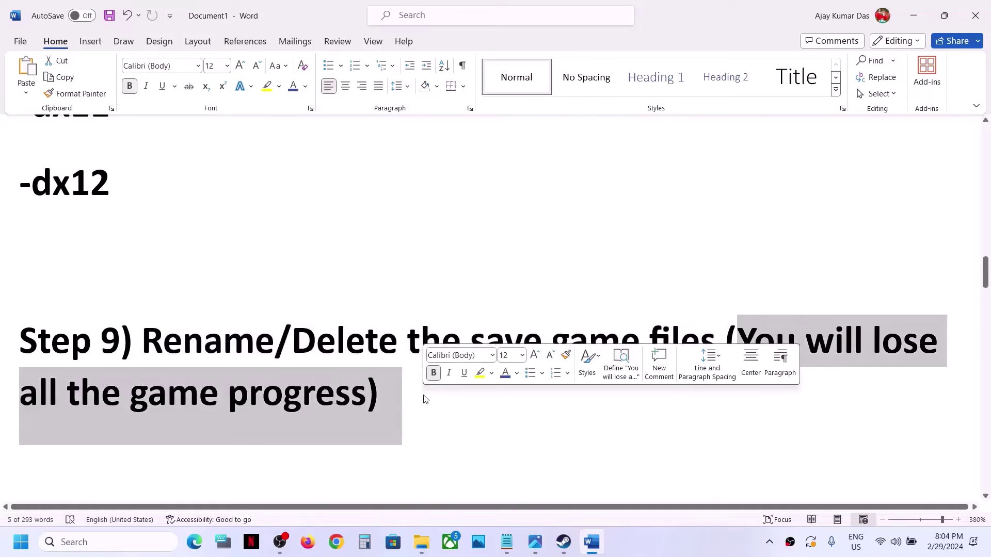
pyautogui.click(397, 403)
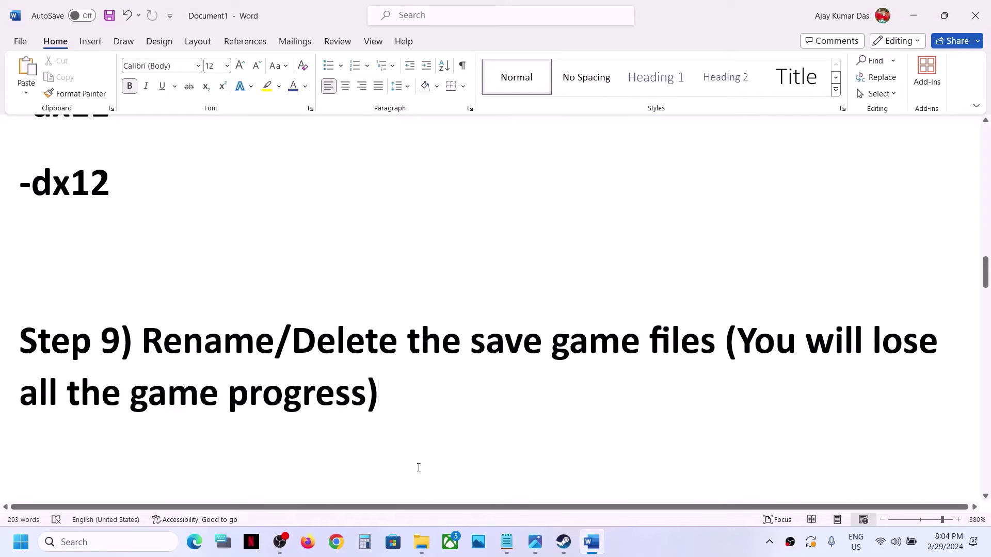
# Step: Switch to File Explorer and open the user's profile folder under Users on the C: drive
pyautogui.click(426, 552)
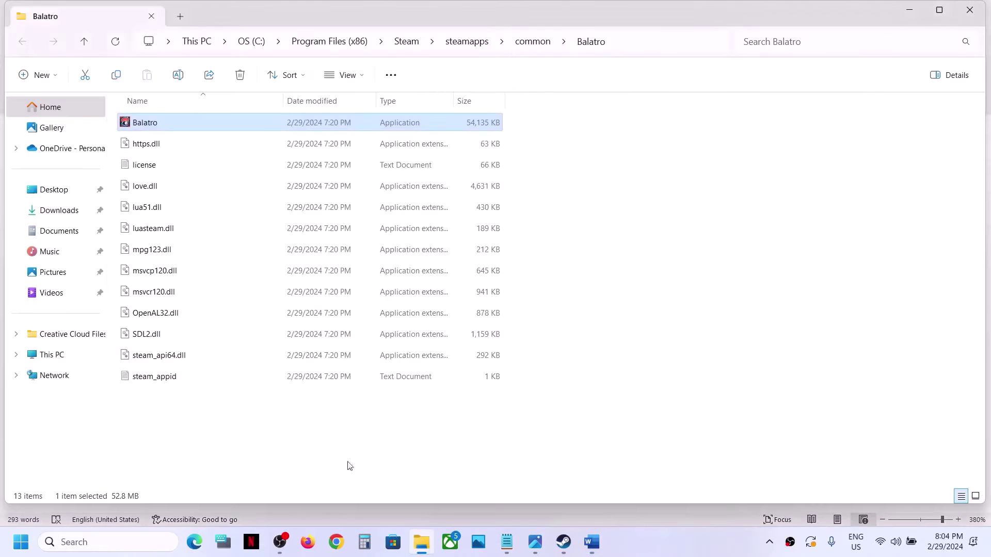
pyautogui.click(68, 355)
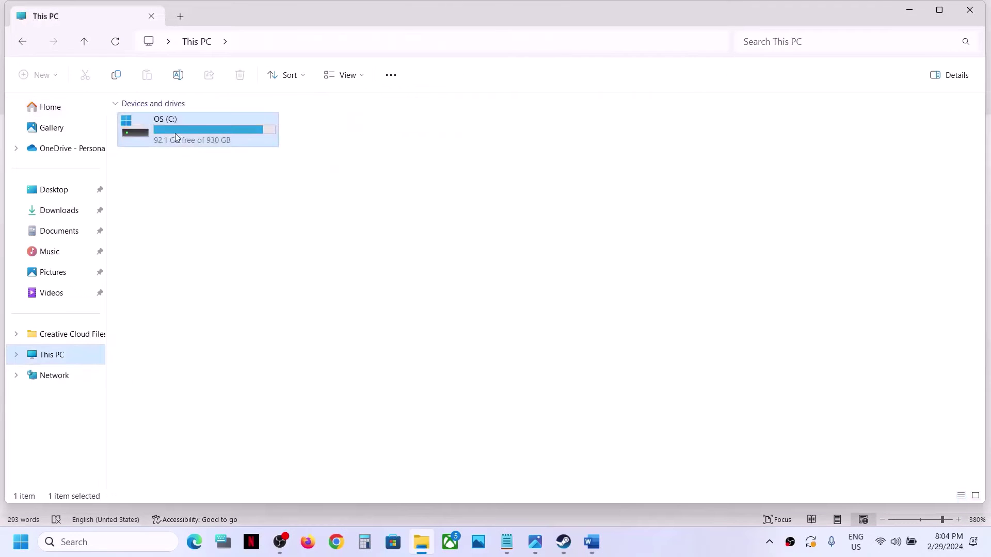
pyautogui.doubleClick(175, 134)
pyautogui.scroll(-3, 181, 300)
pyautogui.doubleClick(152, 337)
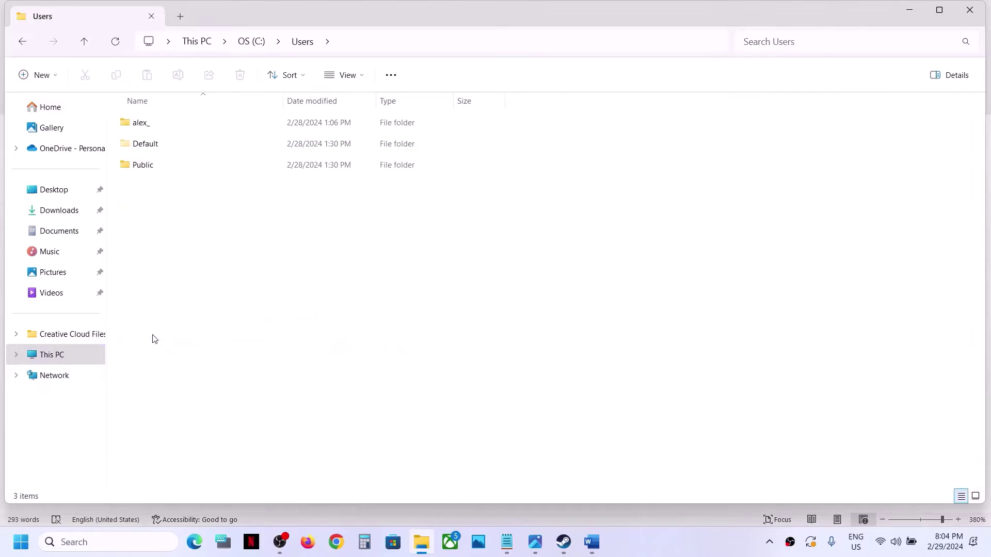
pyautogui.click(157, 122)
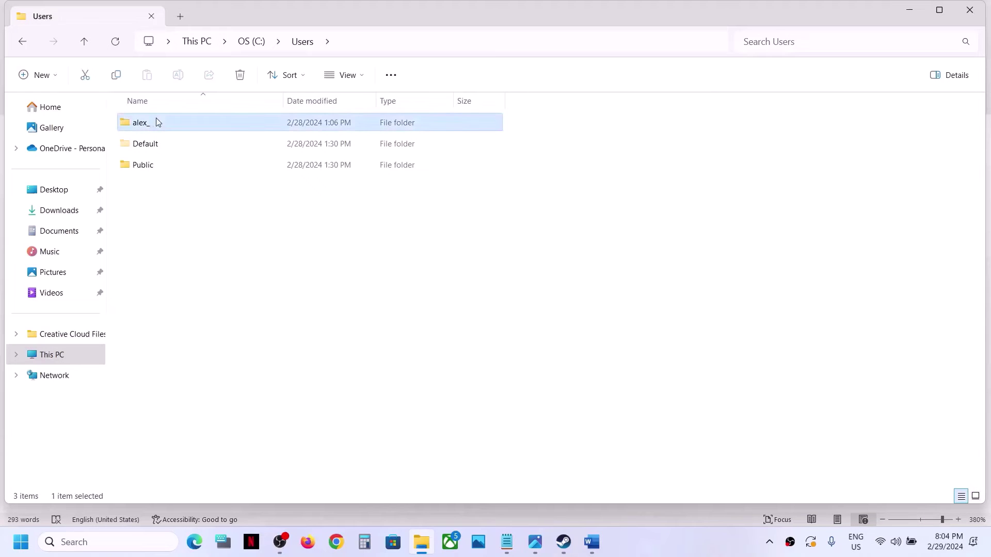
pyautogui.doubleClick(187, 127)
# Step: Locate the AppData folder and check the Hidden items display option
pyautogui.click(165, 207)
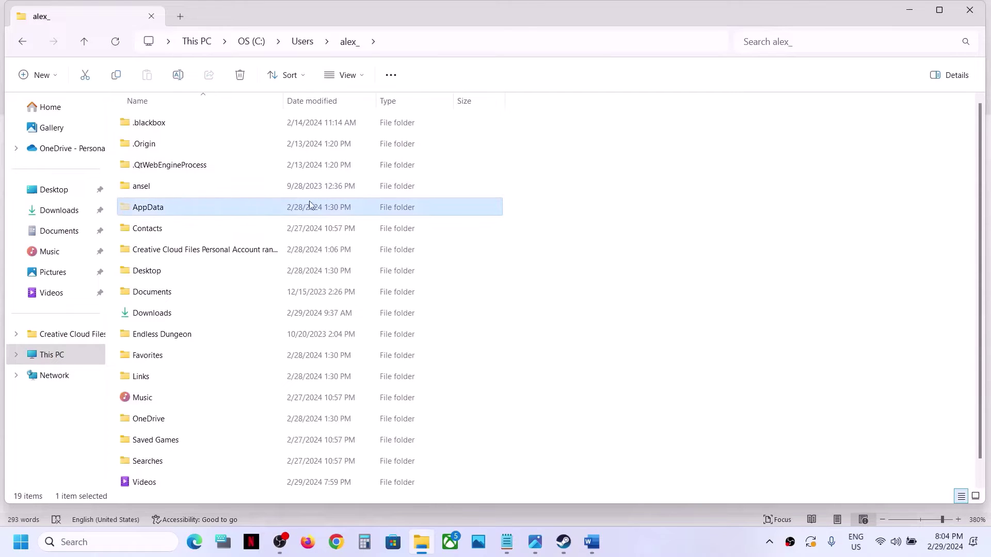
pyautogui.click(368, 81)
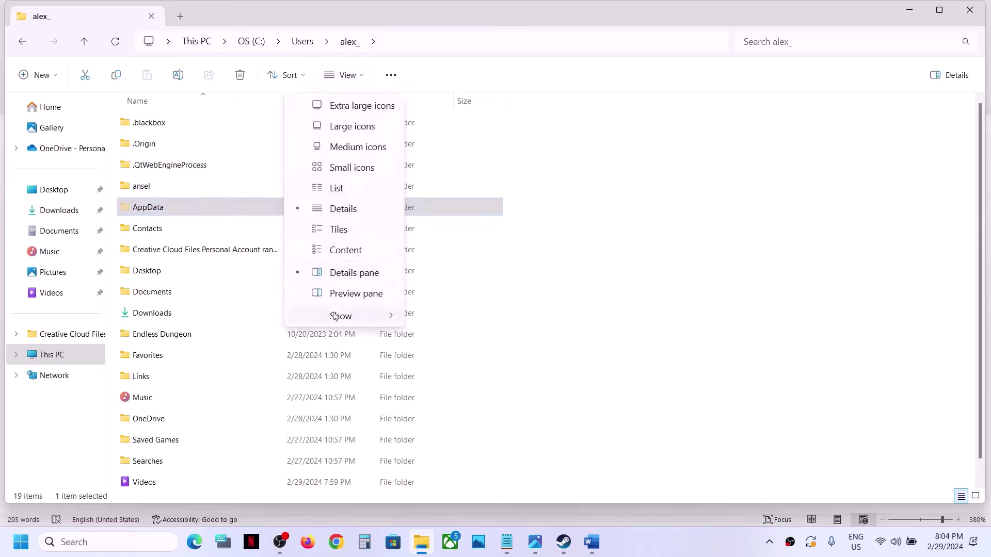
pyautogui.moveTo(334, 316)
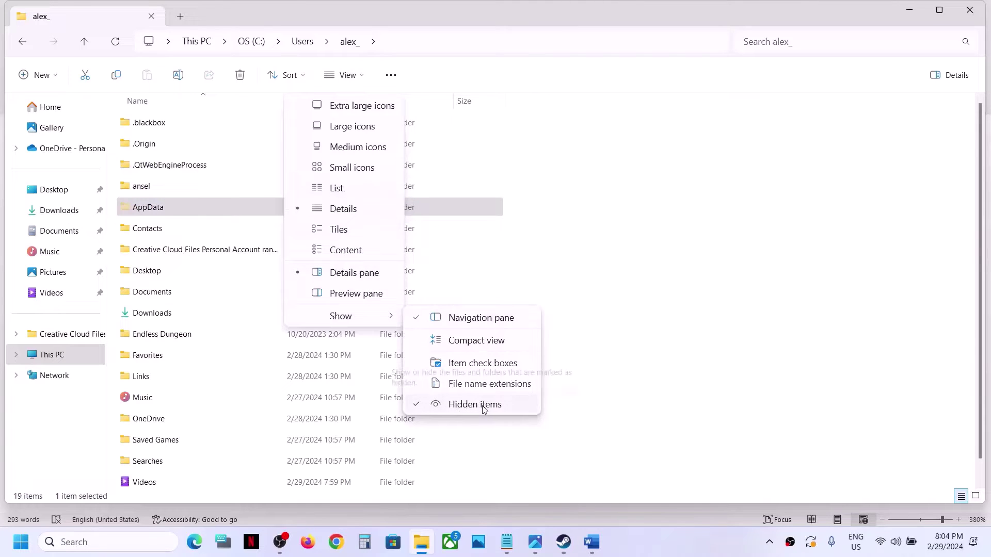
pyautogui.click(155, 206)
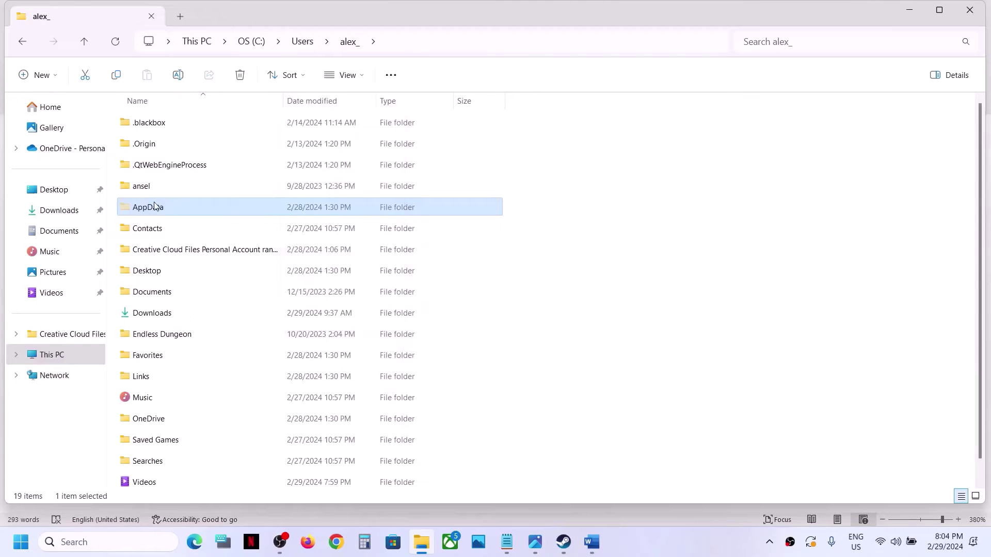
# Step: Open AppData\Roaming\Balatro and look inside its save folder 1
pyautogui.doubleClick(155, 207)
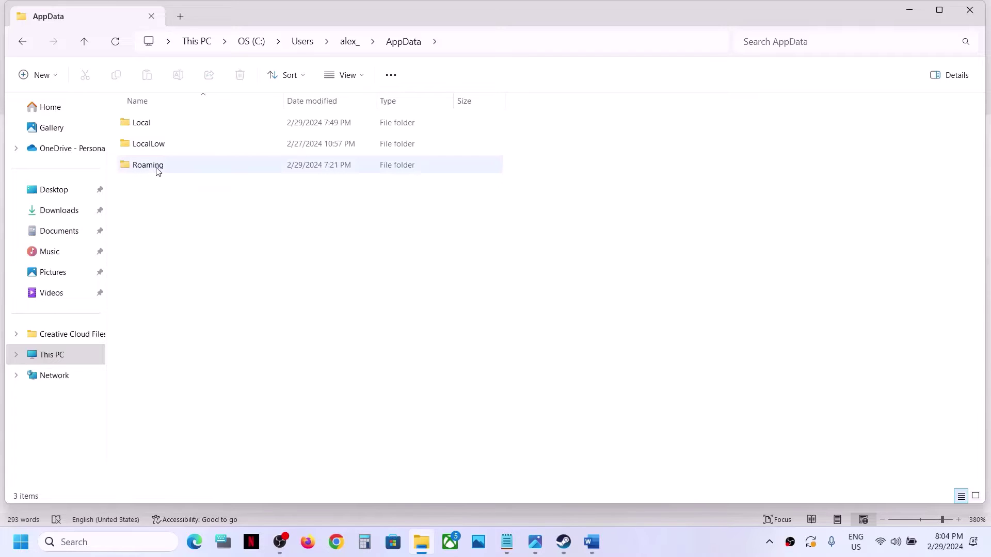
pyautogui.doubleClick(158, 171)
pyautogui.click(153, 125)
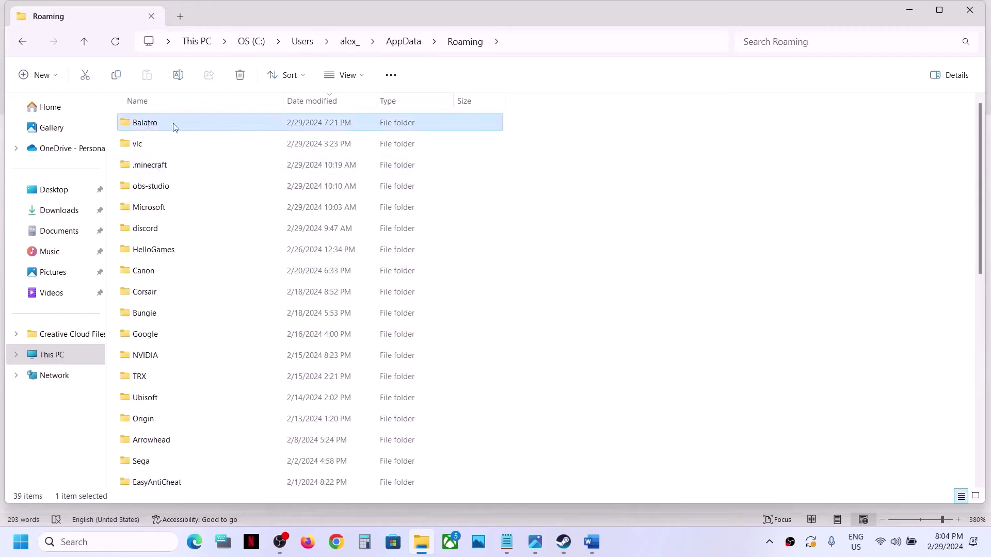
pyautogui.doubleClick(177, 123)
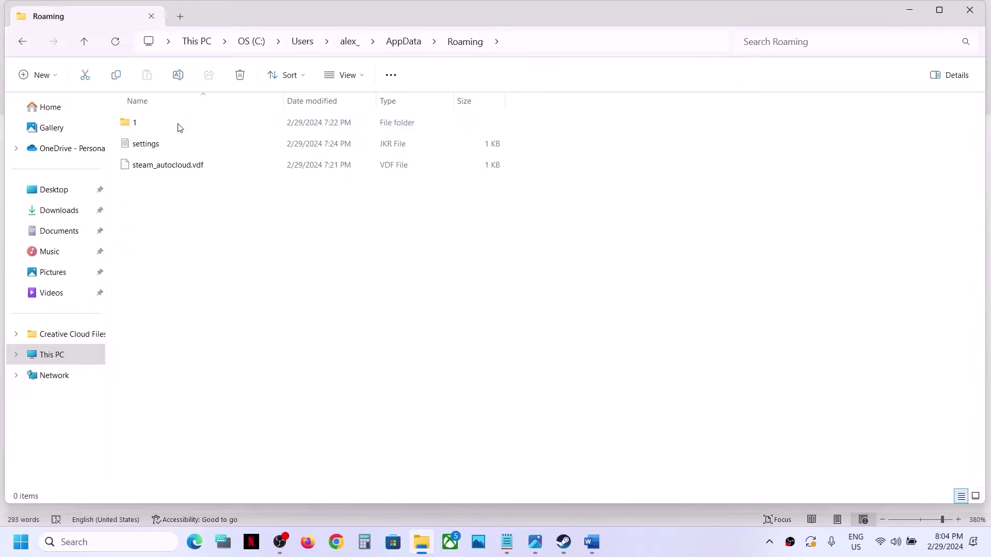
pyautogui.doubleClick(173, 128)
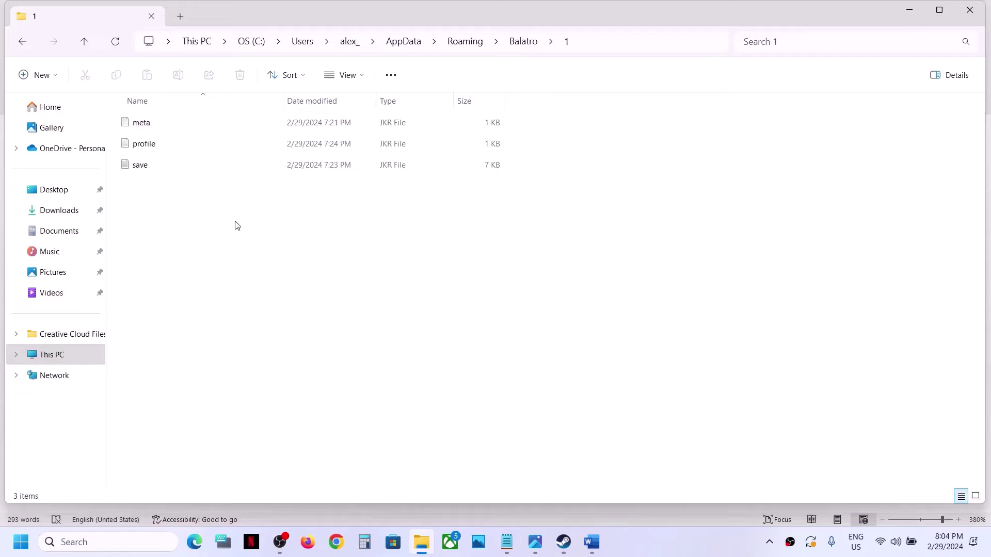
# Step: Go back up to the Roaming folder and rename the Balatro folder as Balatro.old
pyautogui.click(84, 42)
pyautogui.click(84, 41)
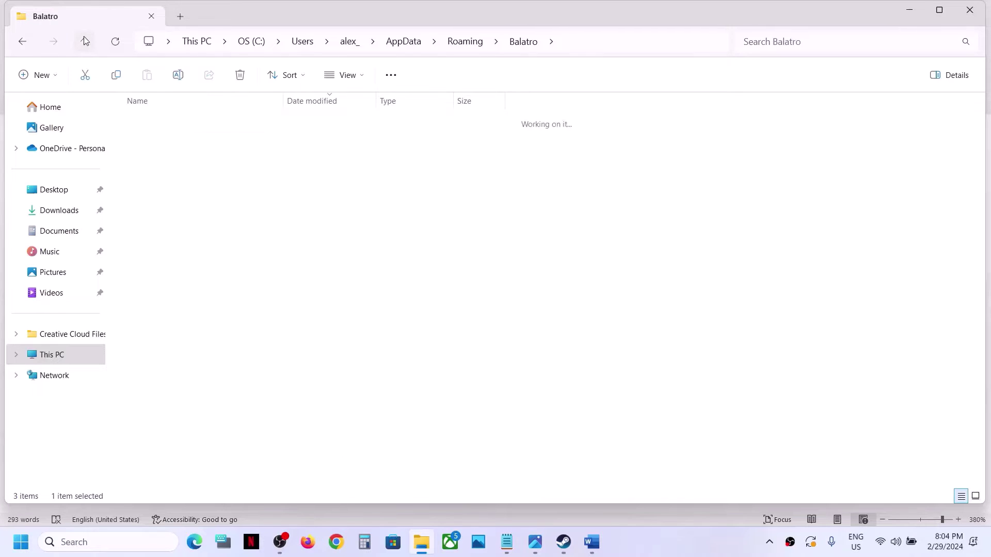
pyautogui.rightClick(176, 120)
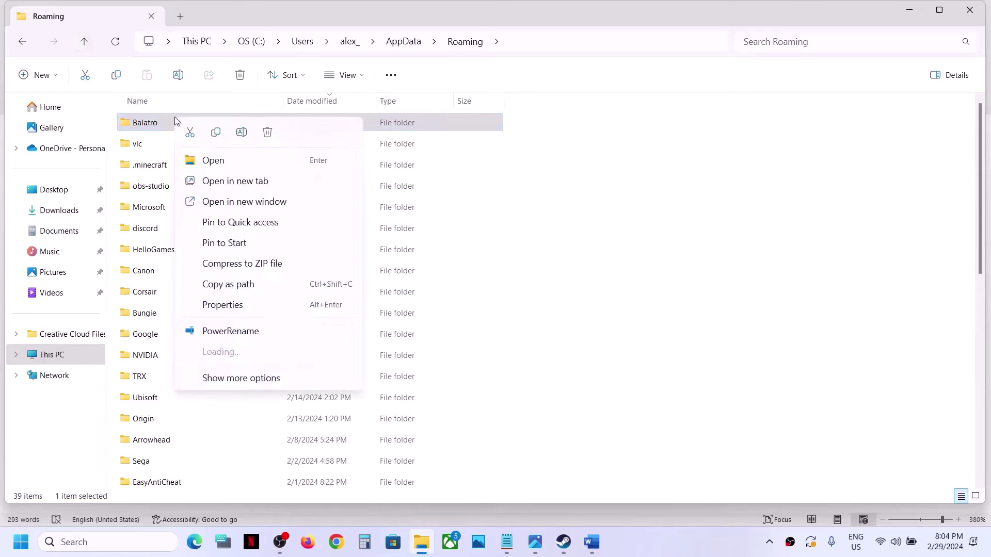
pyautogui.click(242, 132)
pyautogui.click(174, 120)
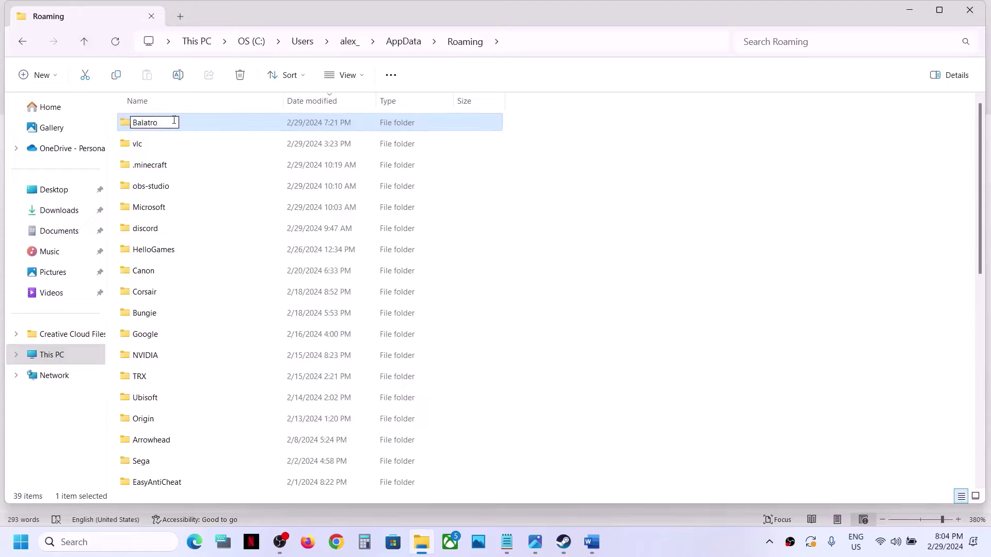
pyautogui.write('.old')
pyautogui.click(453, 192)
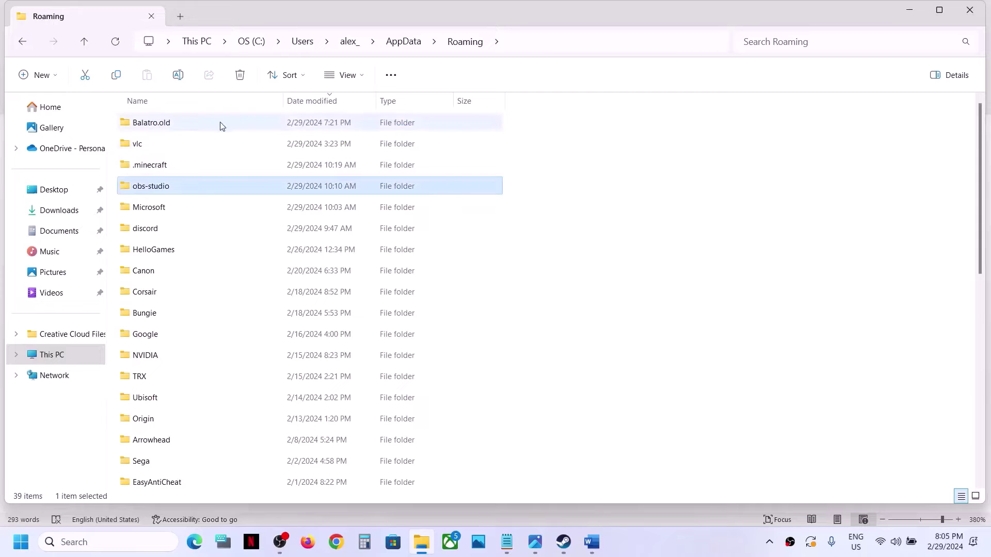
# Step: Return to the Word document and review the Step 9 warning about losing game progress
pyautogui.click(591, 542)
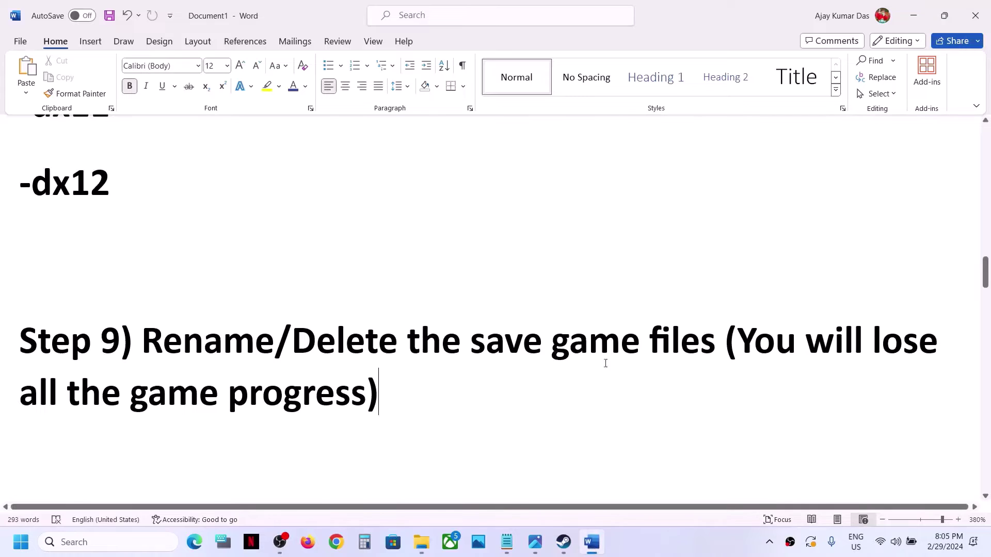
pyautogui.moveTo(732, 341); pyautogui.dragTo(743, 354)
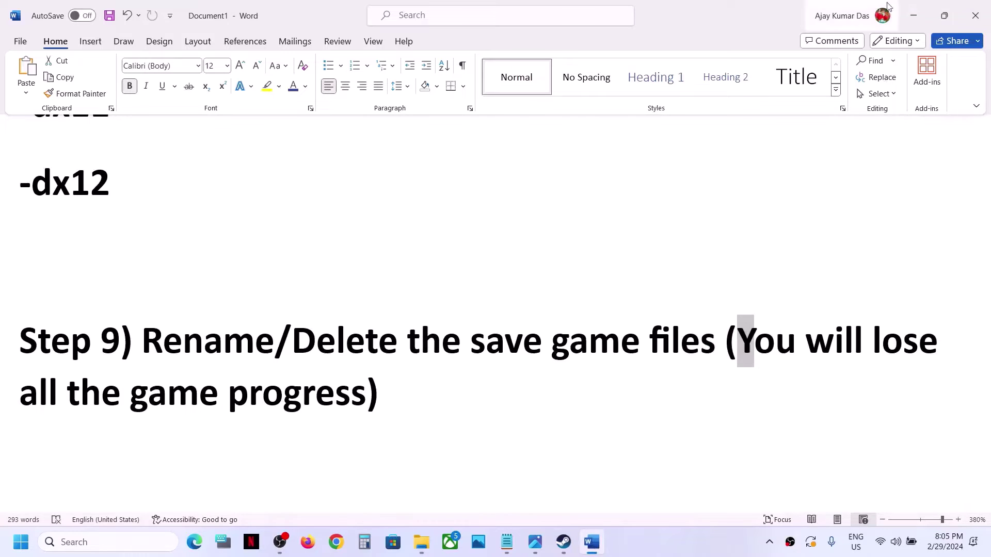
# Step: Switch to the Roaming folder in File Explorer, check the delete option for the Balatro.old folder, and close the window
pyautogui.hotkey('alt', 'Tab')
pyautogui.click(157, 122)
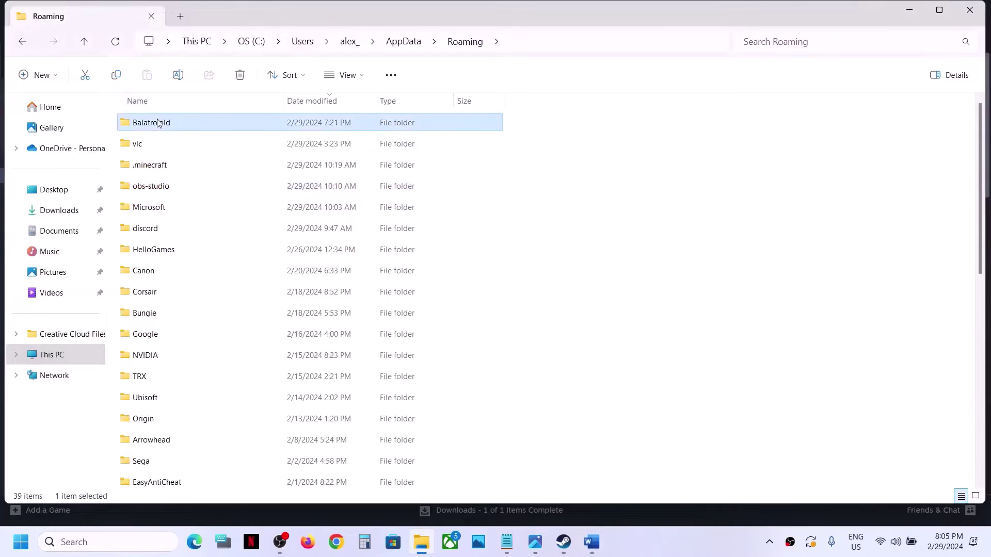
pyautogui.rightClick(159, 122)
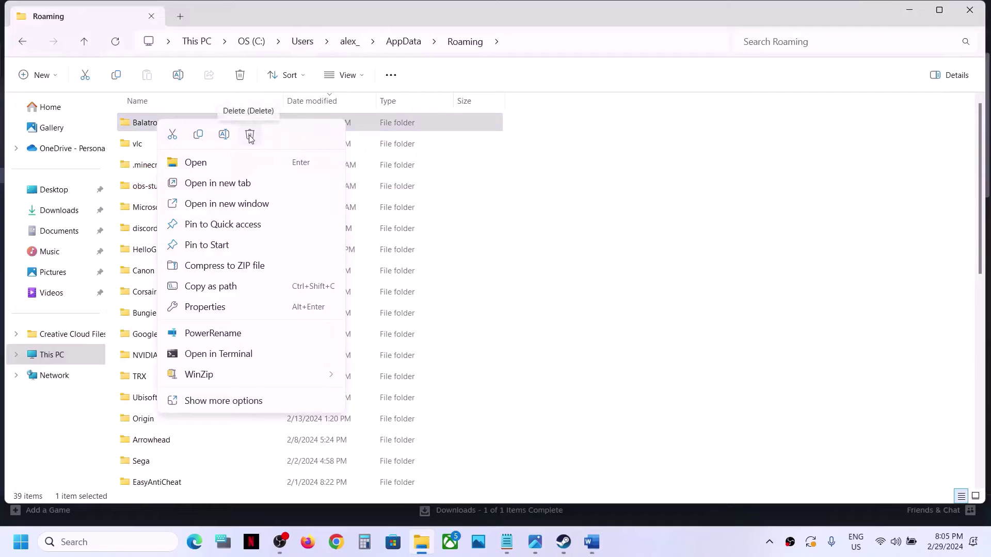
pyautogui.rightClick(144, 124)
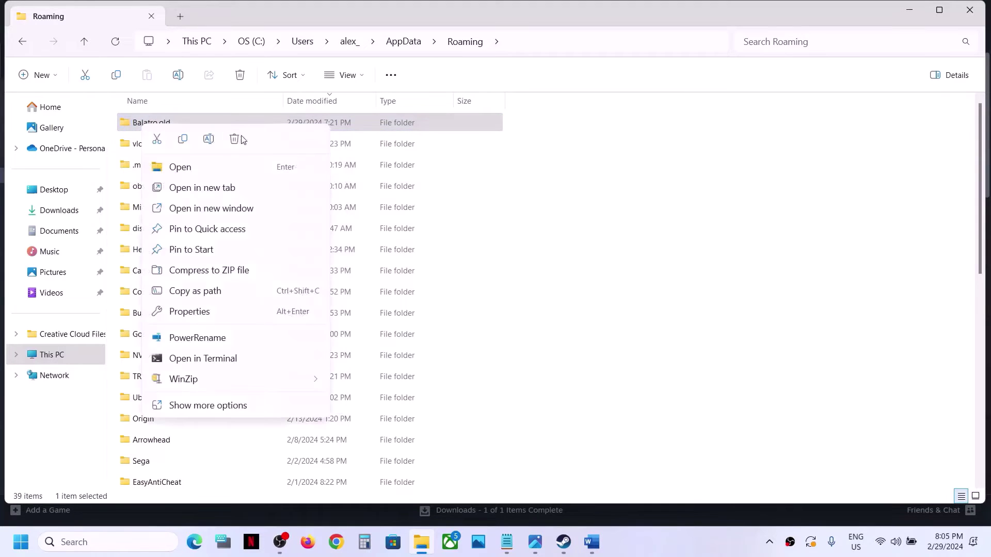
pyautogui.click(635, 208)
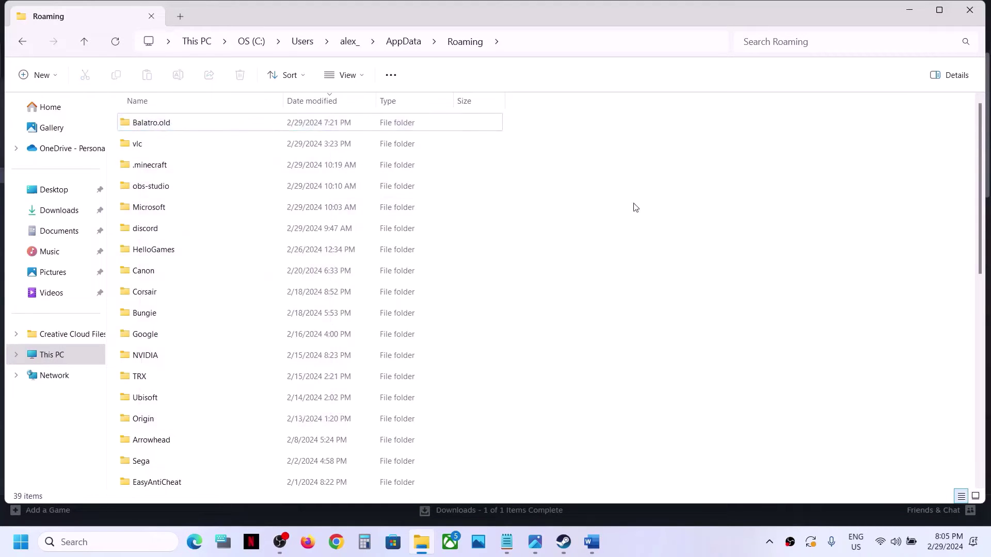
pyautogui.click(977, 13)
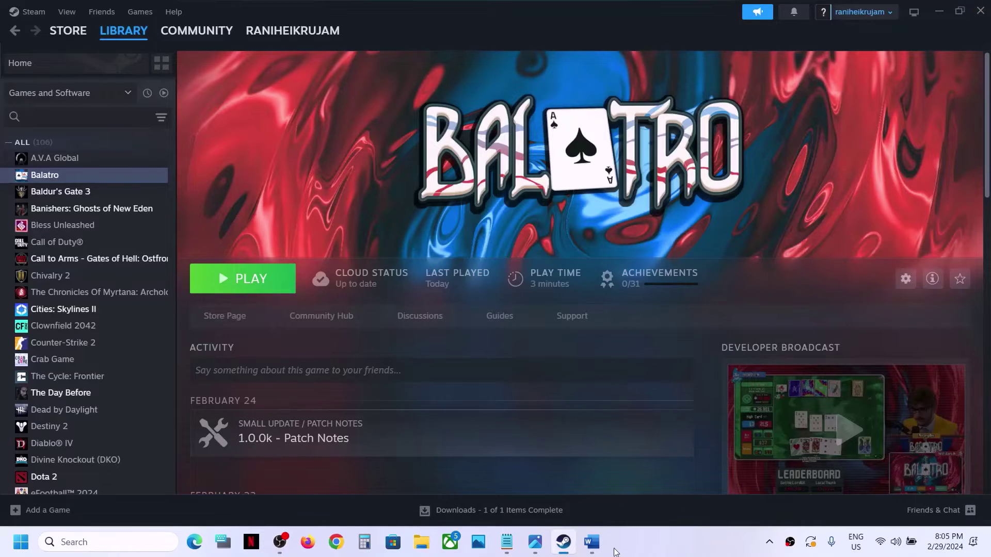
# Step: Return to the Word document and review Step 10 on clean graphics driver installation, including the NVIDIA and AMD links
pyautogui.click(597, 550)
pyautogui.scroll(-3, 442, 342)
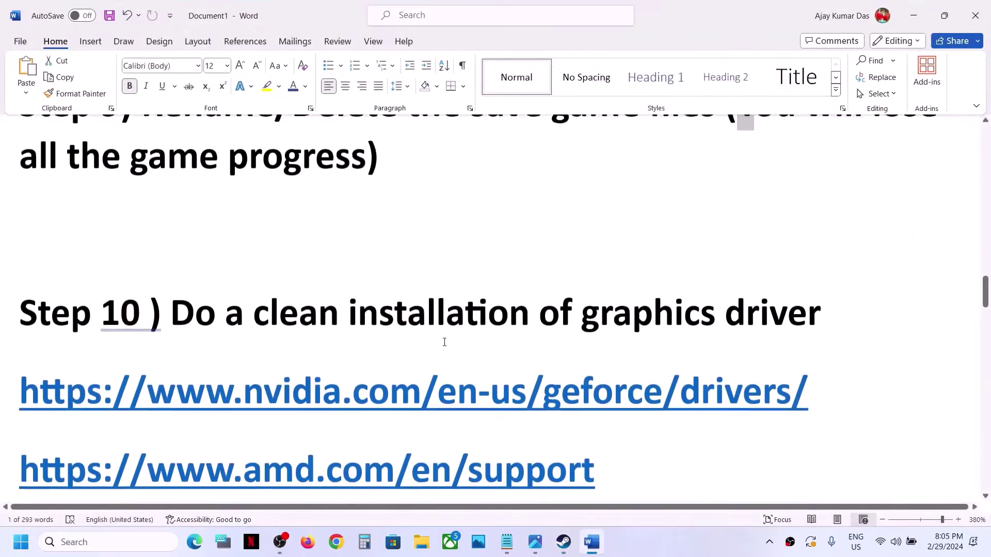
pyautogui.moveTo(181, 296); pyautogui.dragTo(750, 382)
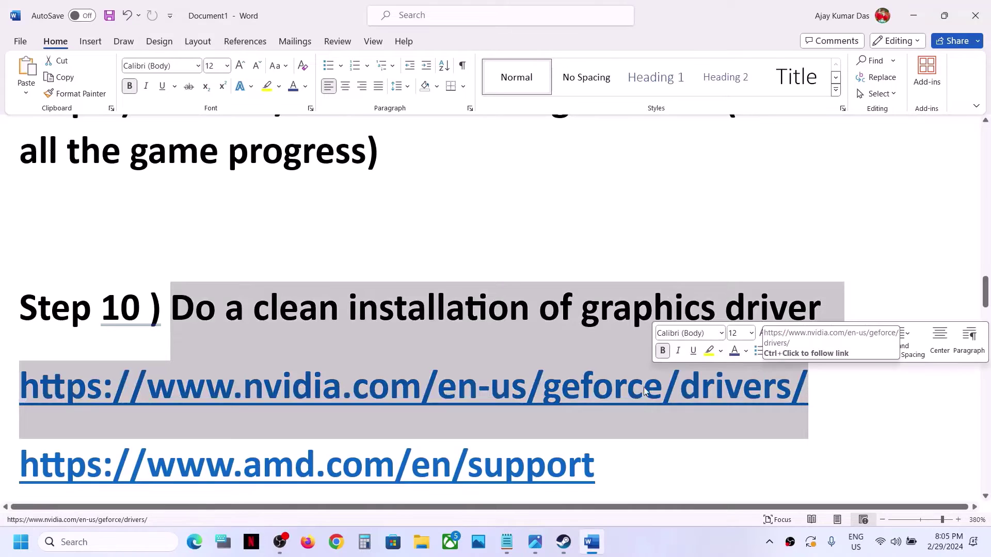
pyautogui.scroll(-2, 427, 431)
pyautogui.scroll(2, 348, 295)
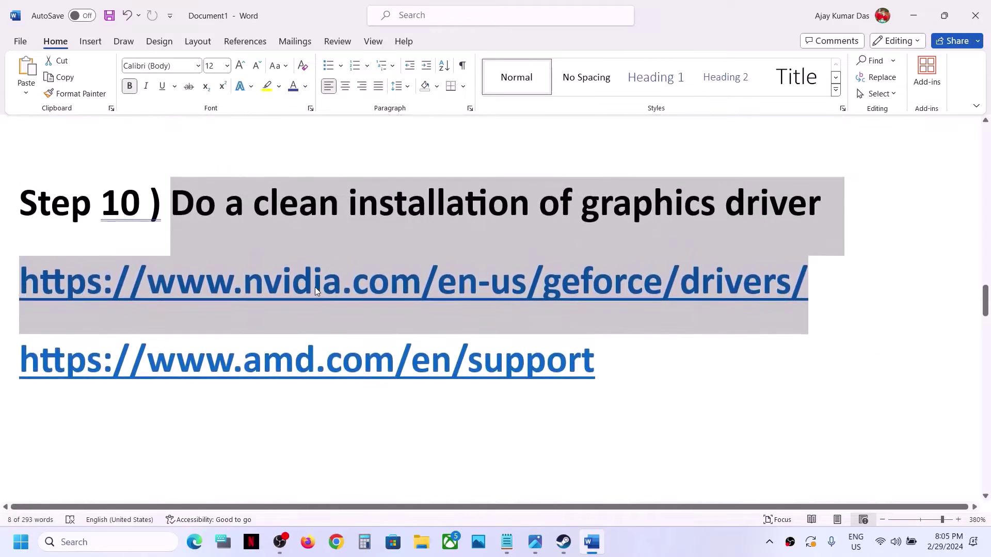
pyautogui.click(314, 283)
pyautogui.moveTo(284, 362); pyautogui.dragTo(452, 364)
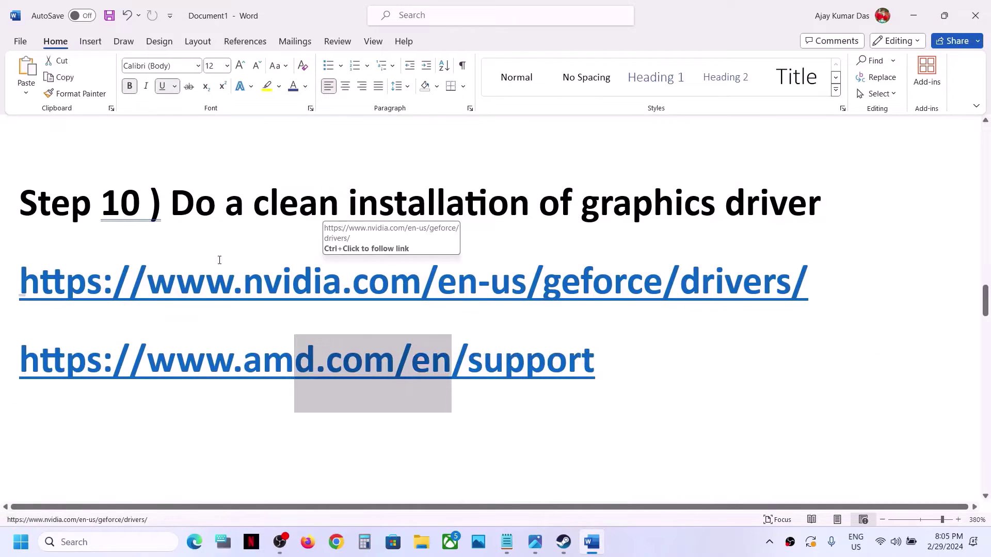
pyautogui.moveTo(207, 283); pyautogui.dragTo(352, 284)
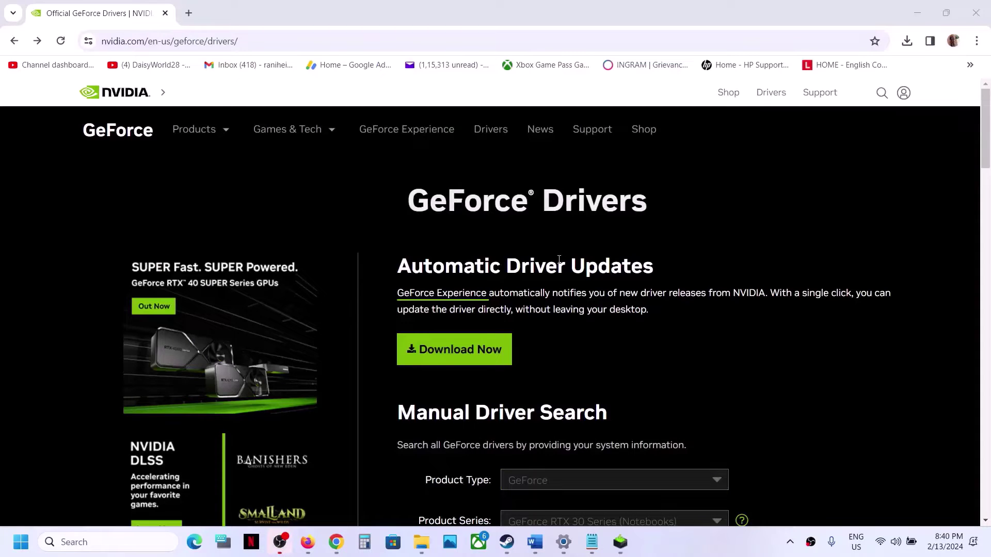
# Step: In the NVIDIA page's Manual Driver Search, choose GeForce, GeForce RTX 30 Series (Notebooks) and GeForce RTX 3050 Laptop GPU
pyautogui.scroll(-4, 584, 330)
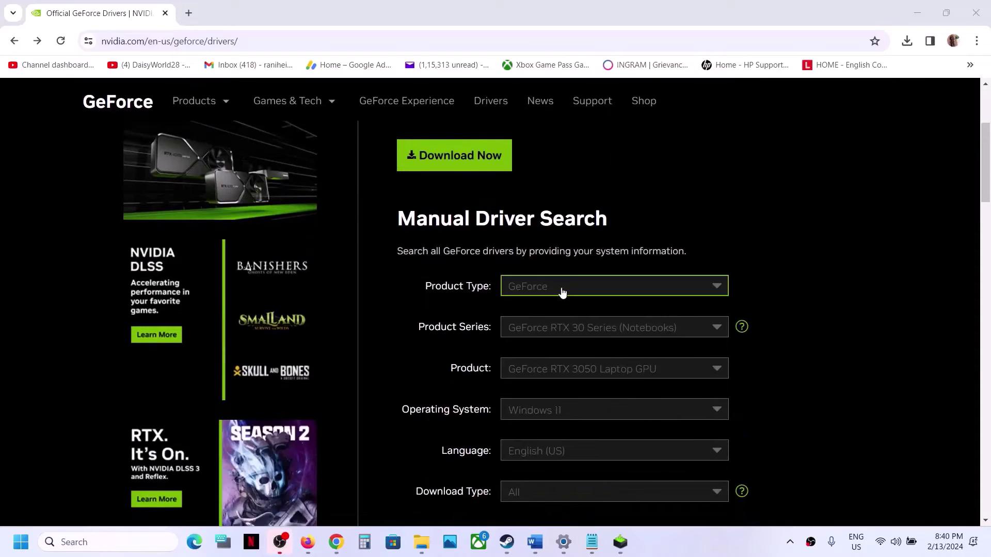
pyautogui.click(562, 291)
pyautogui.click(562, 308)
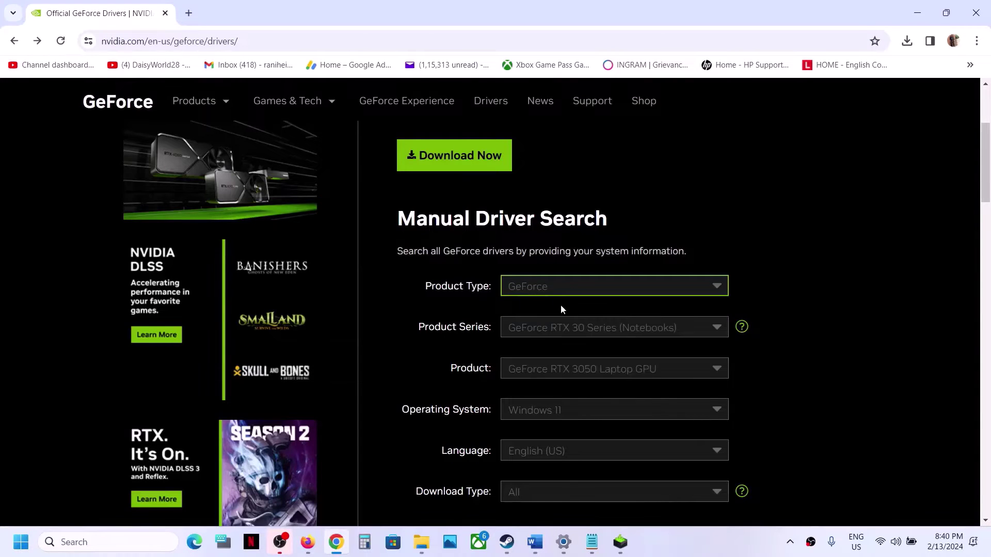
pyautogui.click(596, 333)
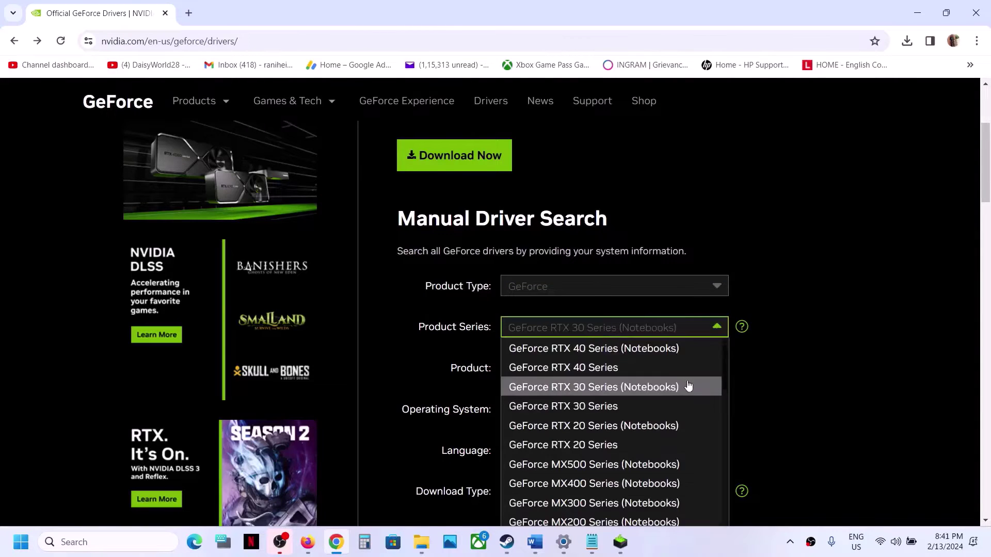
pyautogui.click(643, 393)
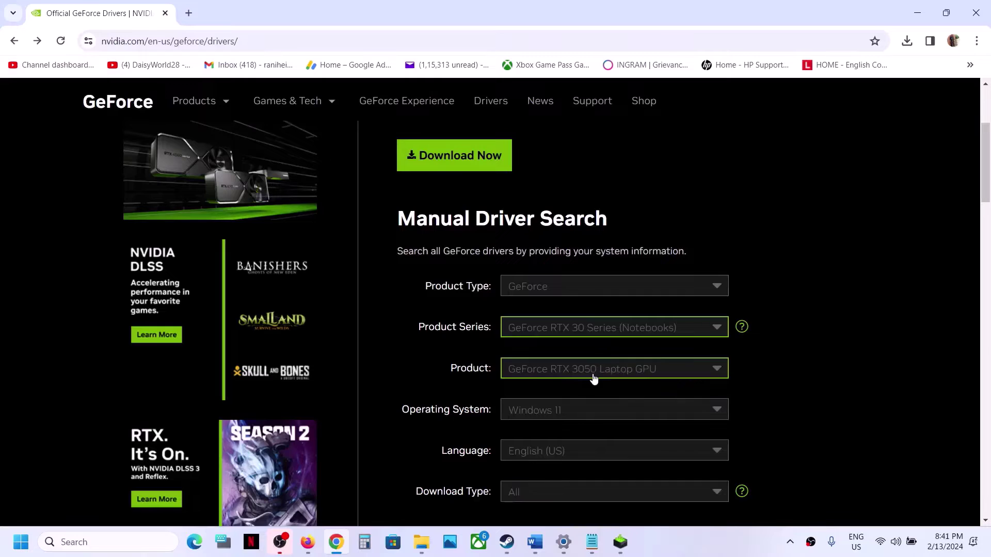
pyautogui.click(597, 377)
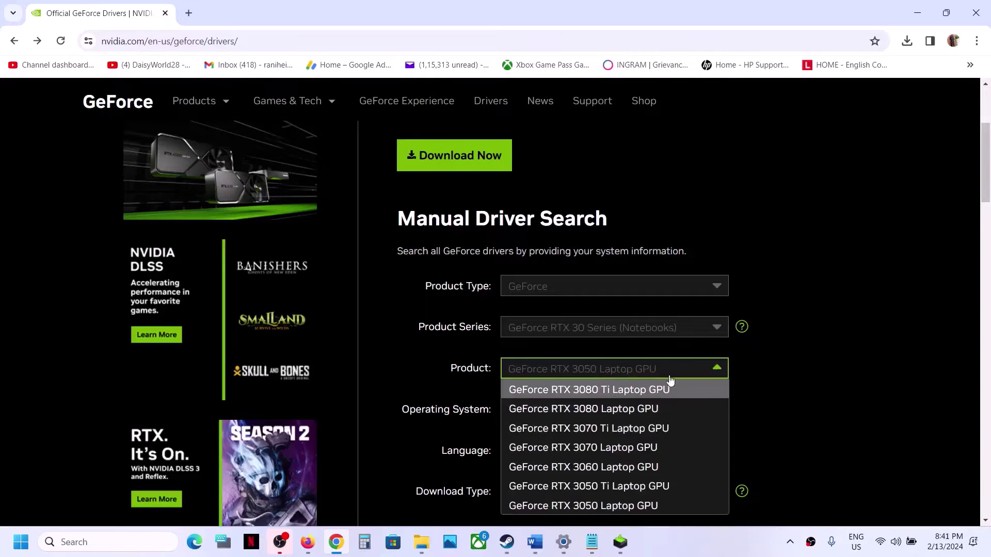
pyautogui.click(627, 505)
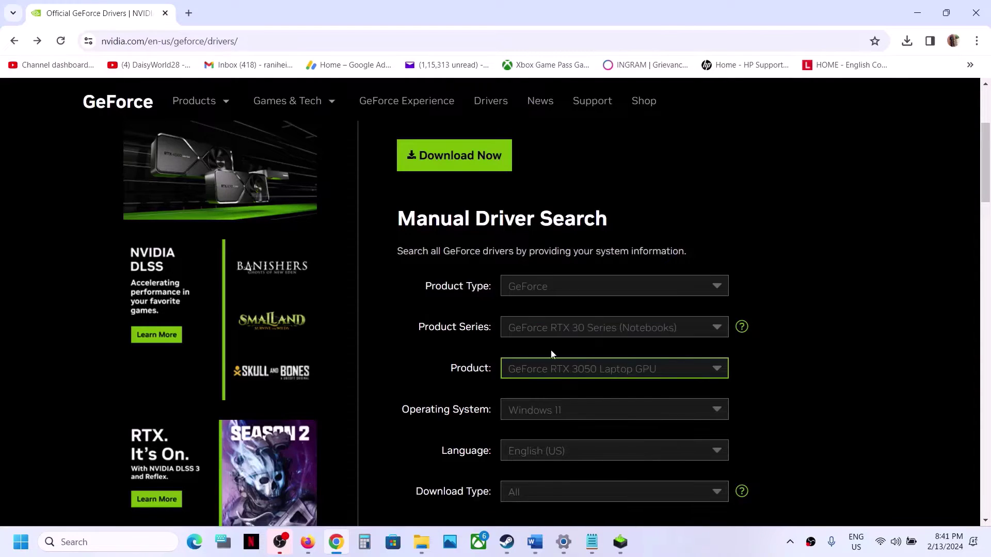
# Step: Set the driver search's operating system to Windows 11 and run the search
pyautogui.scroll(-2, 550, 351)
pyautogui.click(573, 289)
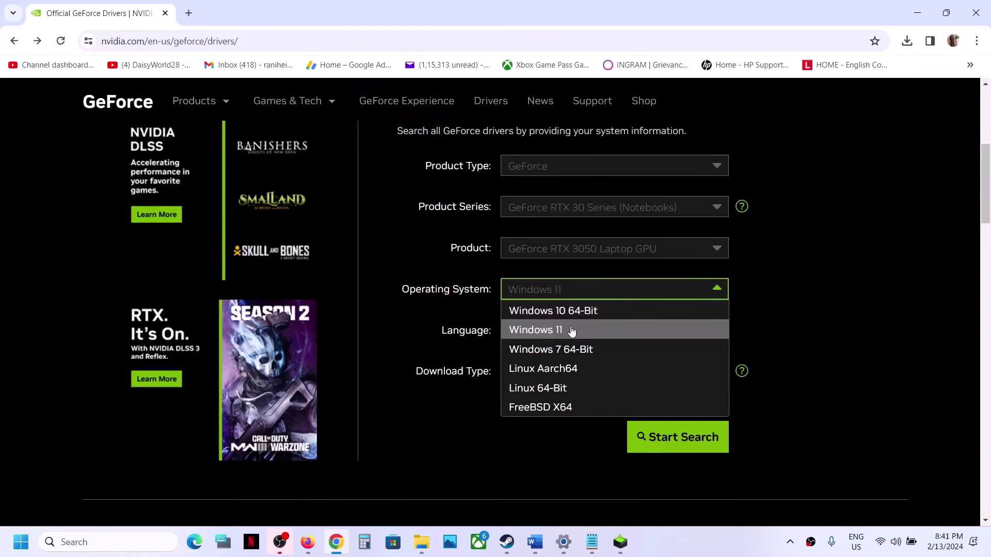
pyautogui.click(571, 330)
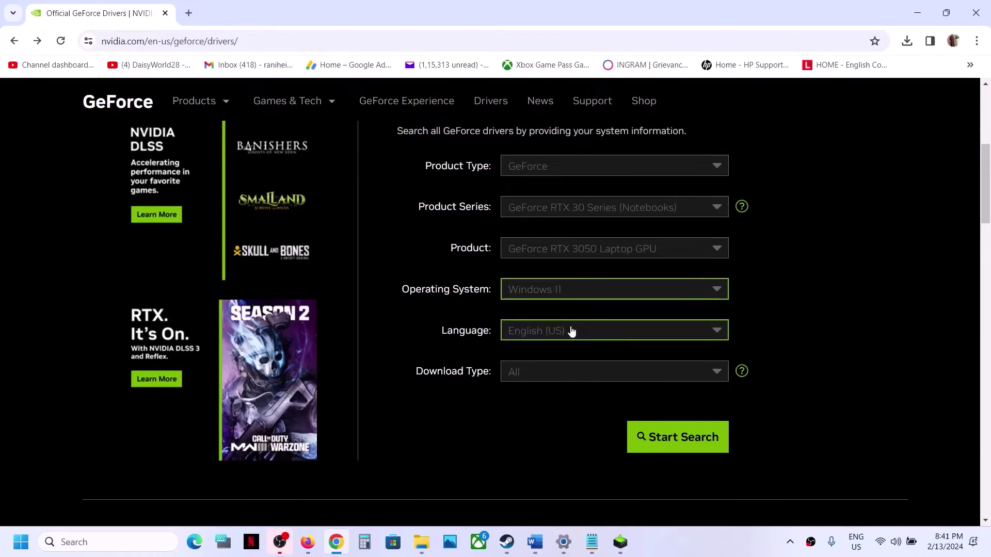
pyautogui.click(661, 444)
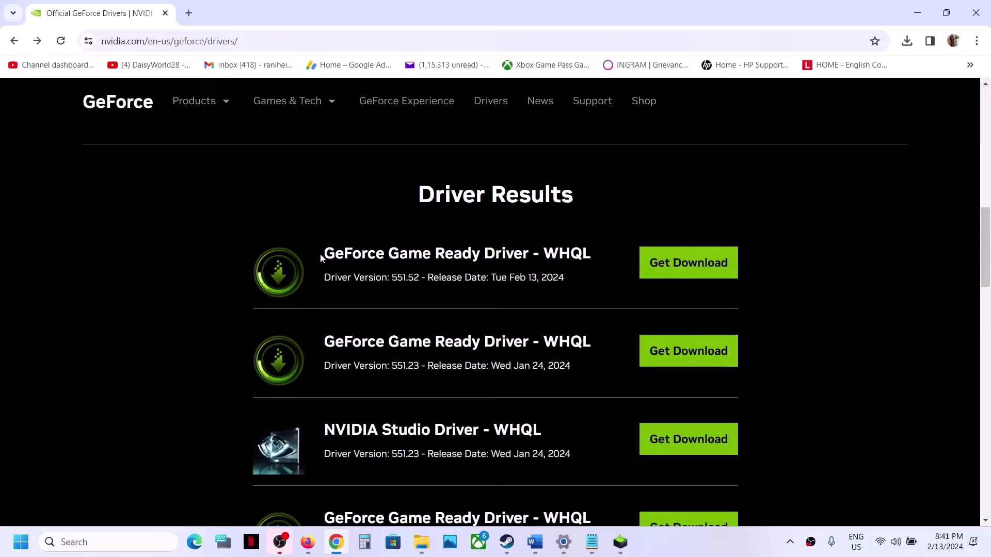
# Step: Check the version of the newest GeForce Game Ready Driver in the results and download that driver, 551.52
pyautogui.moveTo(320, 253); pyautogui.dragTo(523, 254)
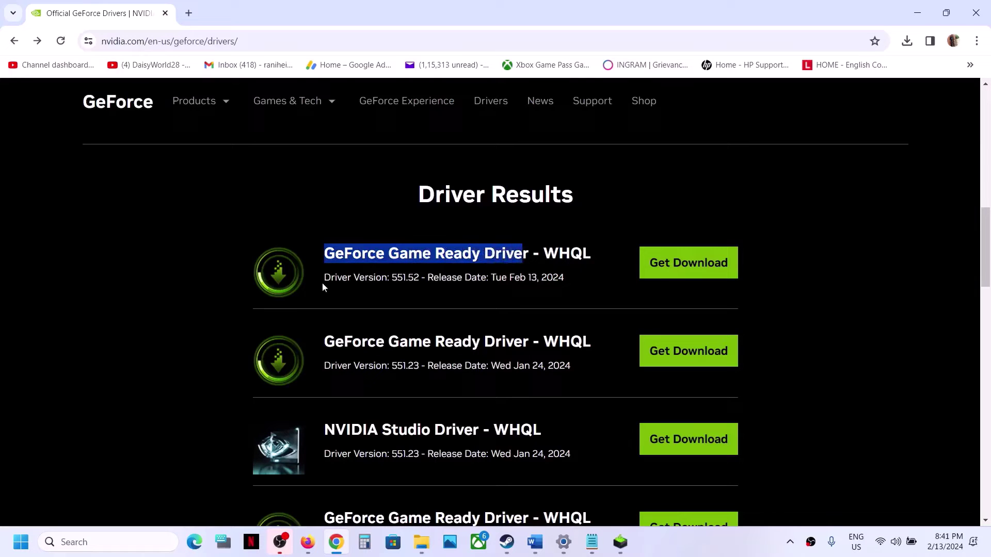
pyautogui.moveTo(323, 279); pyautogui.dragTo(399, 280)
pyautogui.click(420, 279)
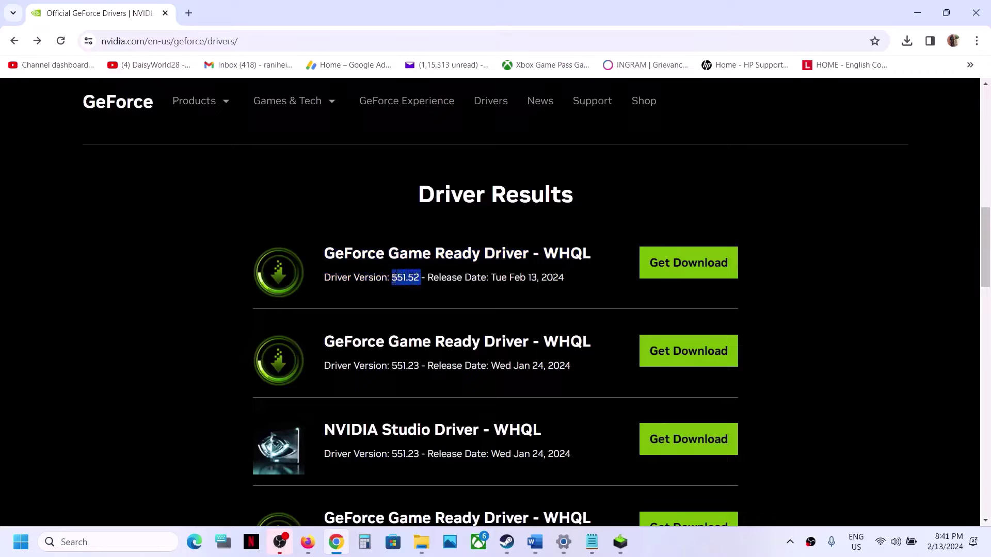
pyautogui.click(663, 261)
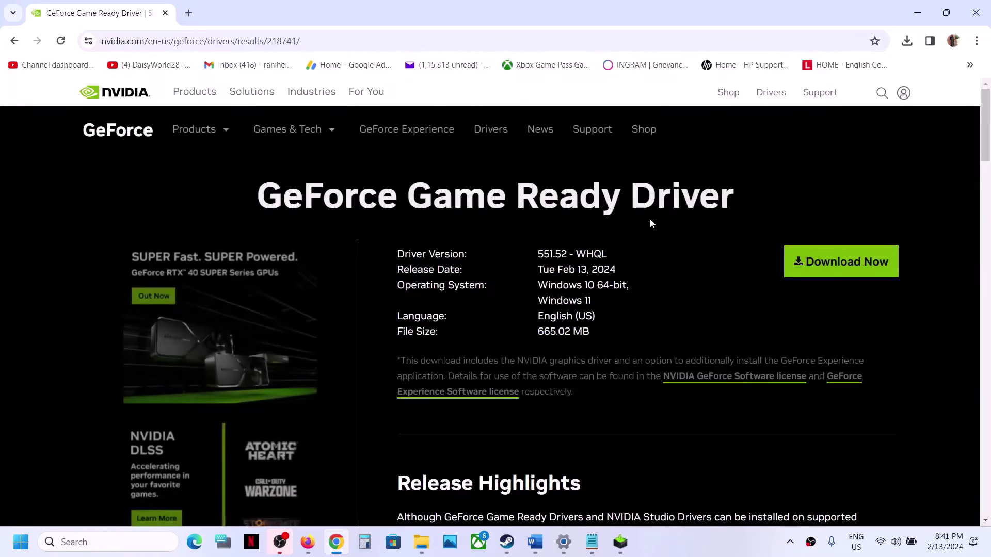
pyautogui.scroll(-1, 649, 218)
pyautogui.click(853, 231)
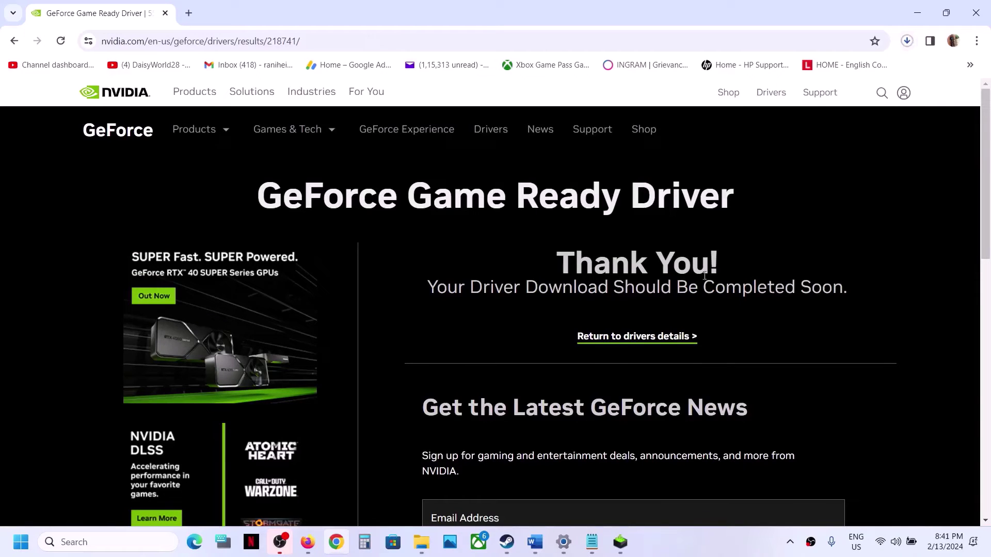
# Step: In the NVIDIA Installer, accept the license, choose Custom (Advanced), enable a clean installation and start installing the driver
pyautogui.click(619, 542)
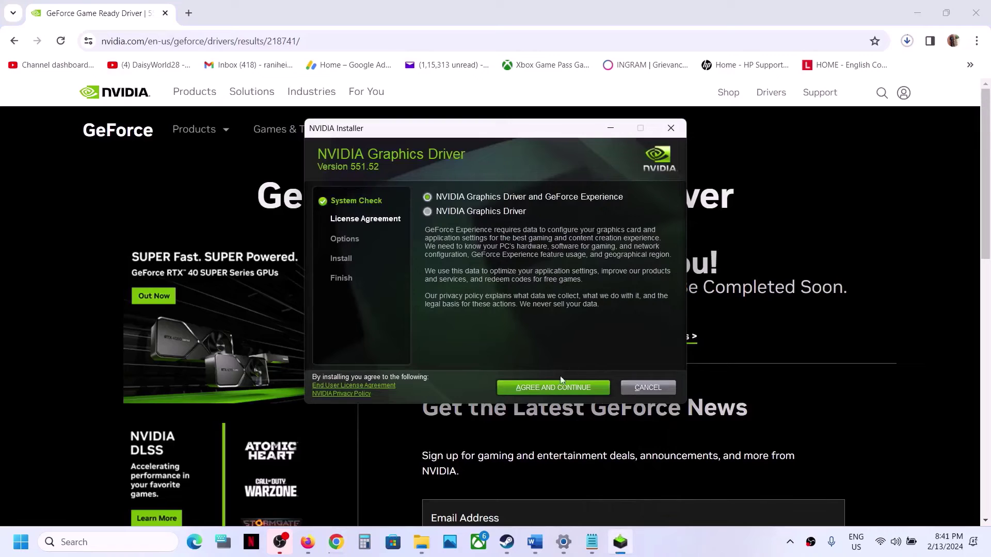
pyautogui.click(568, 390)
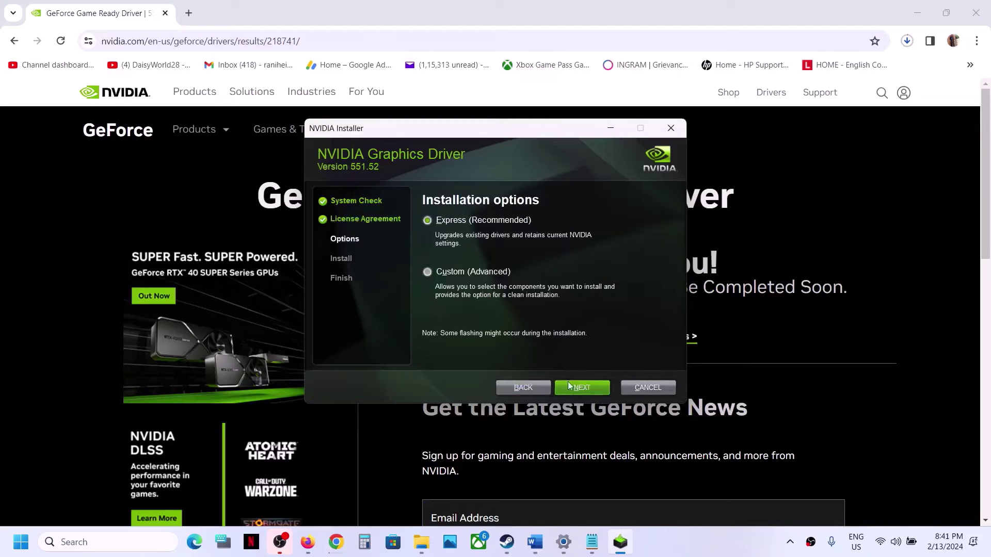
pyautogui.click(427, 271)
pyautogui.click(587, 391)
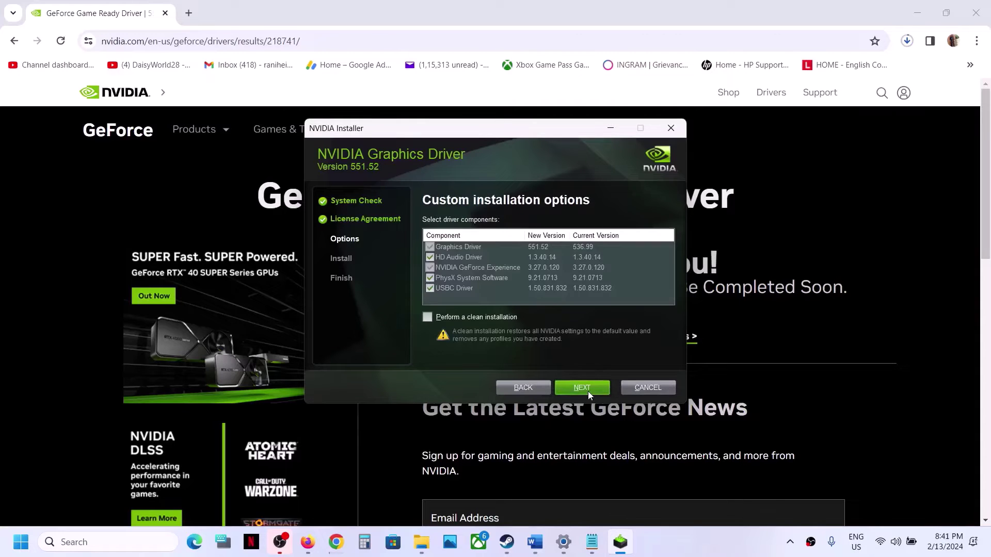
pyautogui.click(426, 316)
pyautogui.click(580, 389)
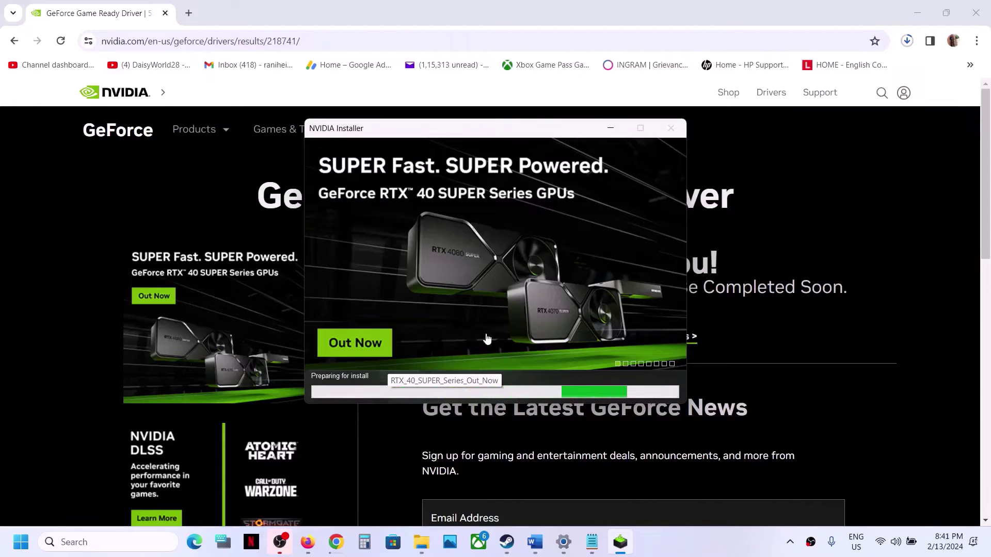
# Step: Go back to the Word document and review Step 11 about running the game on the dedicated graphics card
pyautogui.click(712, 553)
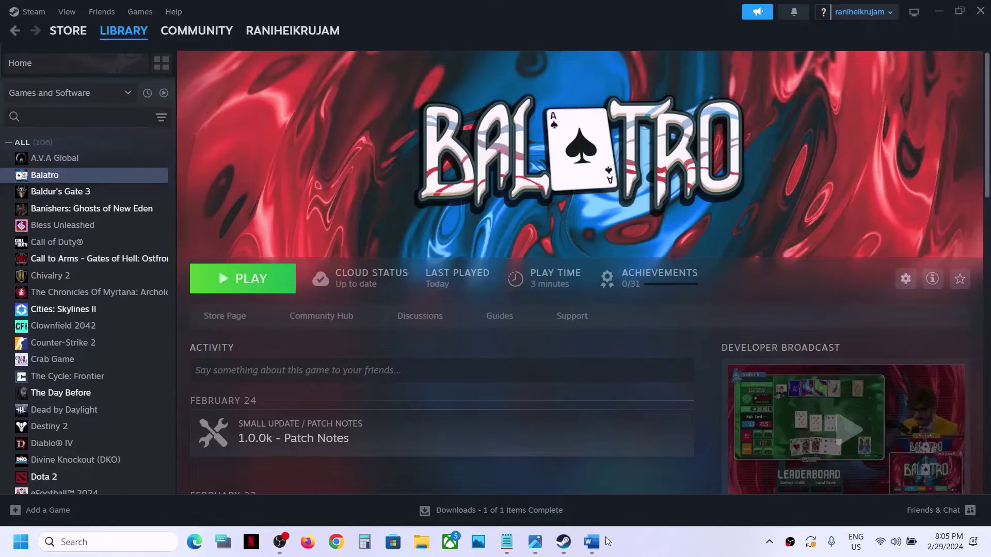
pyautogui.click(592, 542)
pyautogui.scroll(-3, 351, 364)
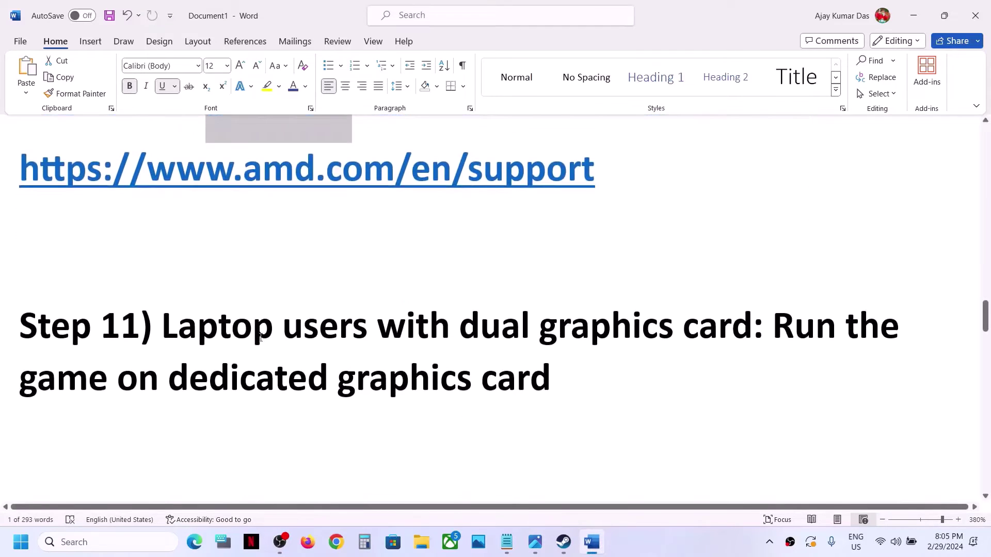
pyautogui.moveTo(166, 323); pyautogui.dragTo(638, 396)
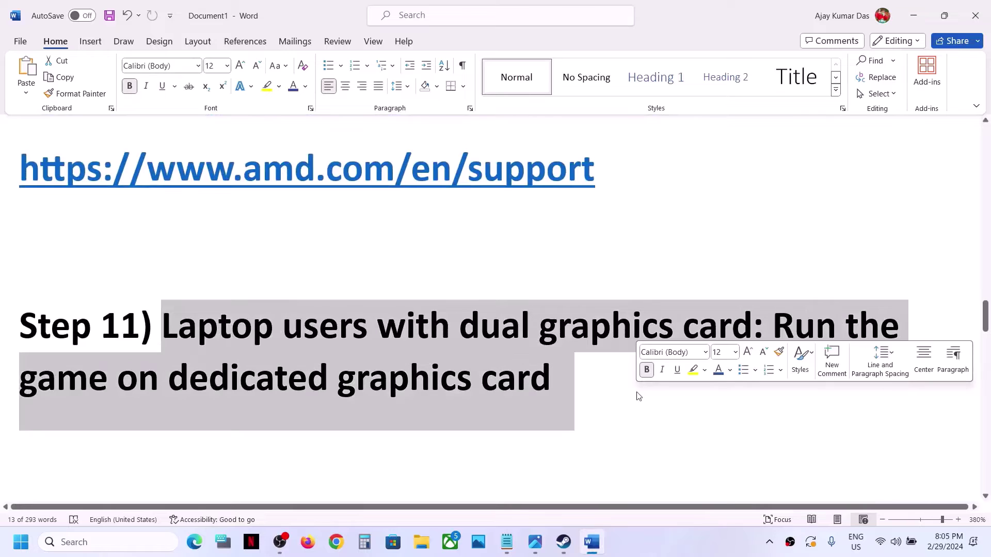
pyautogui.click(407, 382)
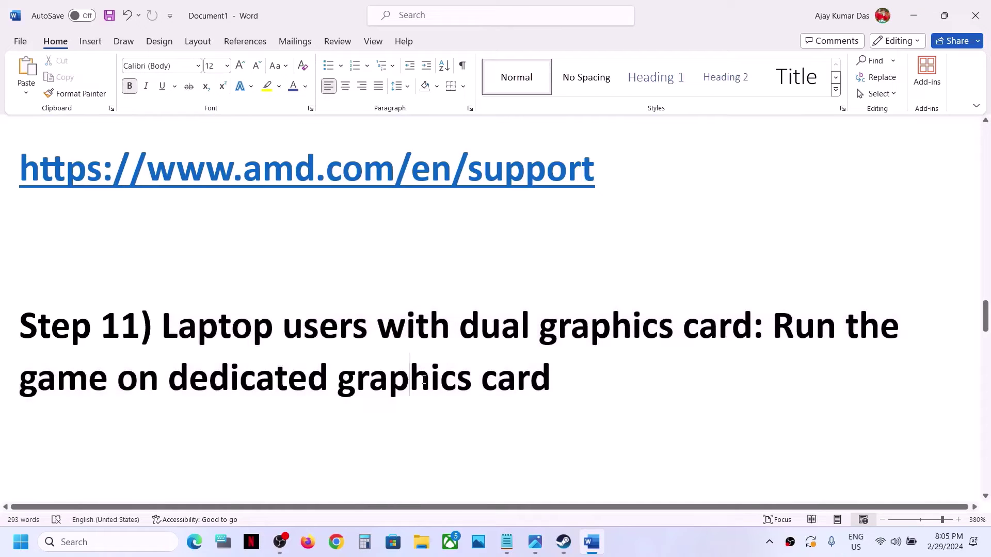
# Step: Search Windows for "graphics settings" and open the Graphics settings page
pyautogui.doubleClick(424, 380)
pyautogui.hotkey('ctrl', 'c')
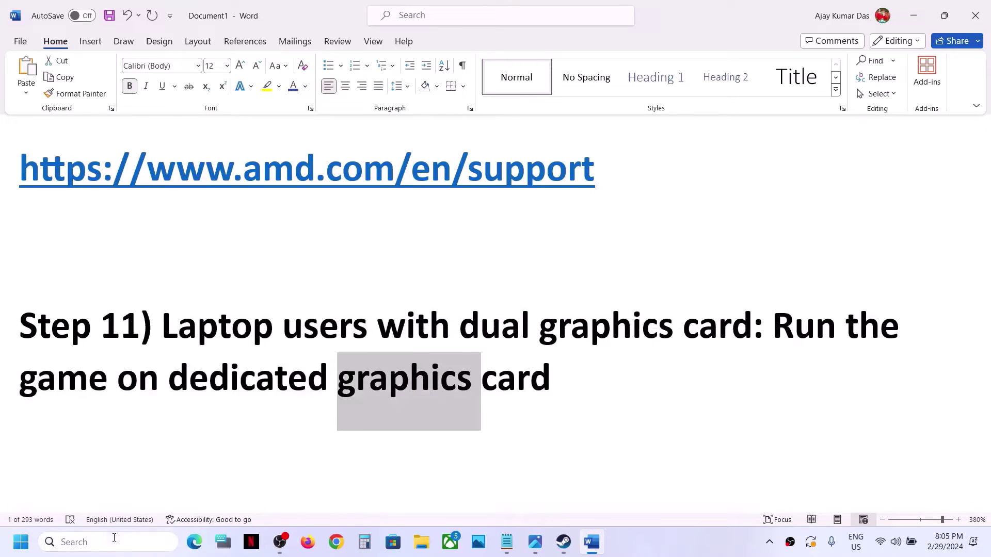
pyautogui.click(113, 541)
pyautogui.hotkey('ctrl', 'v')
pyautogui.write('settings')
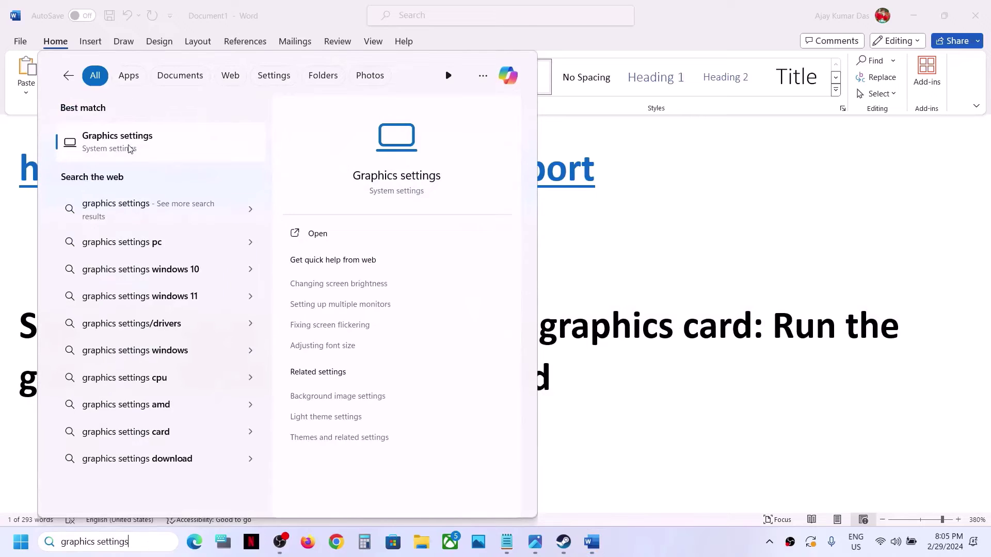
pyautogui.click(129, 149)
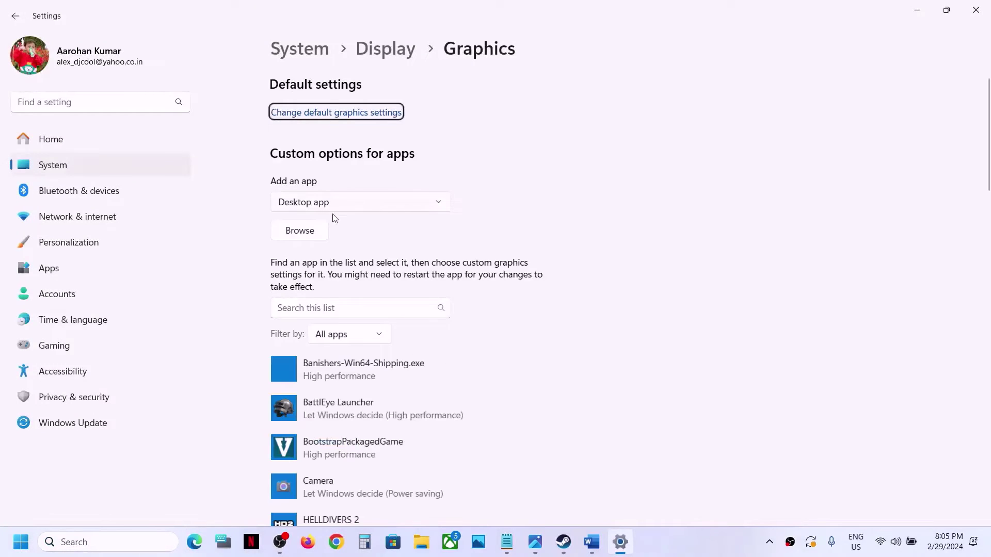
# Step: Browse for a desktop app to add and open the C:\Program Files (x86)\Steam folder
pyautogui.click(302, 237)
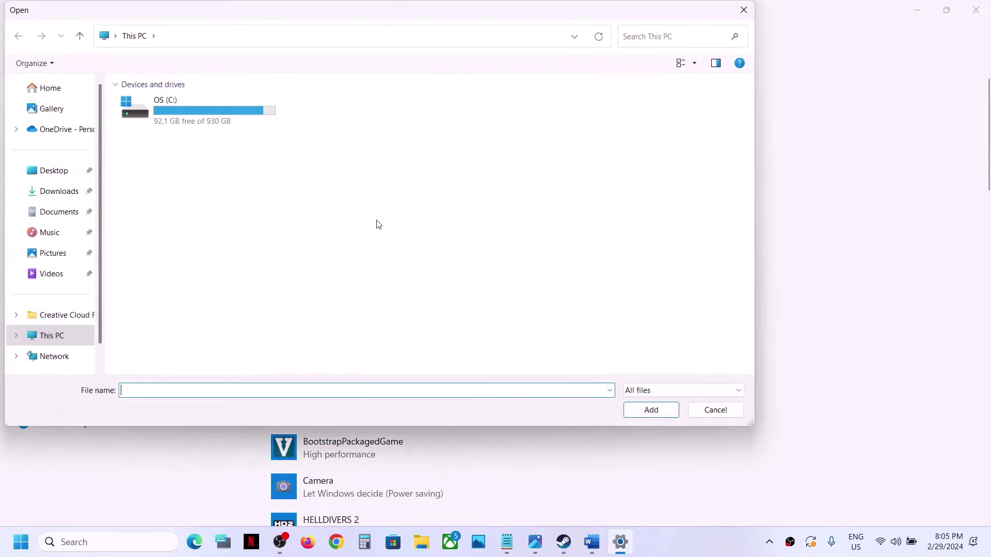
pyautogui.doubleClick(177, 98)
pyautogui.scroll(-3, 198, 294)
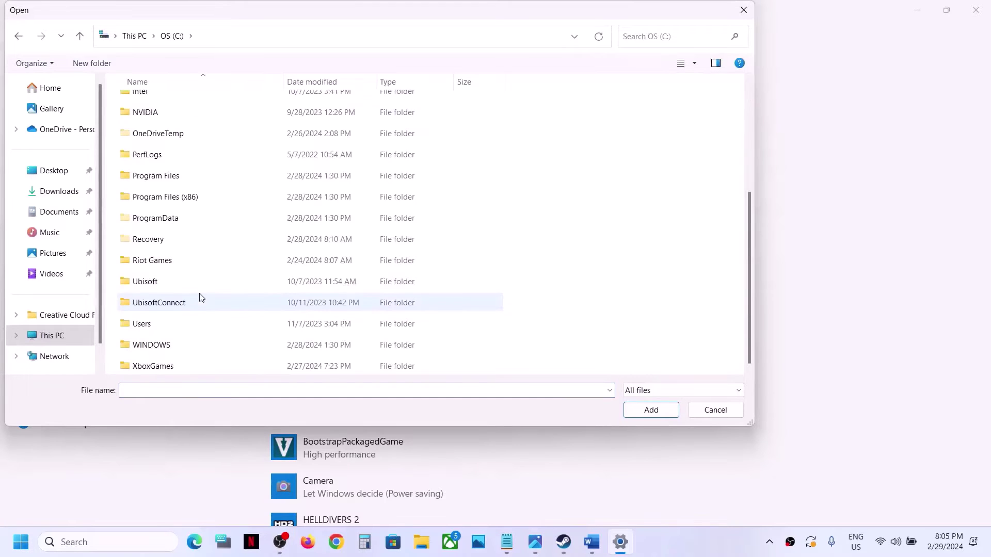
pyautogui.doubleClick(190, 199)
pyautogui.scroll(-10, 190, 198)
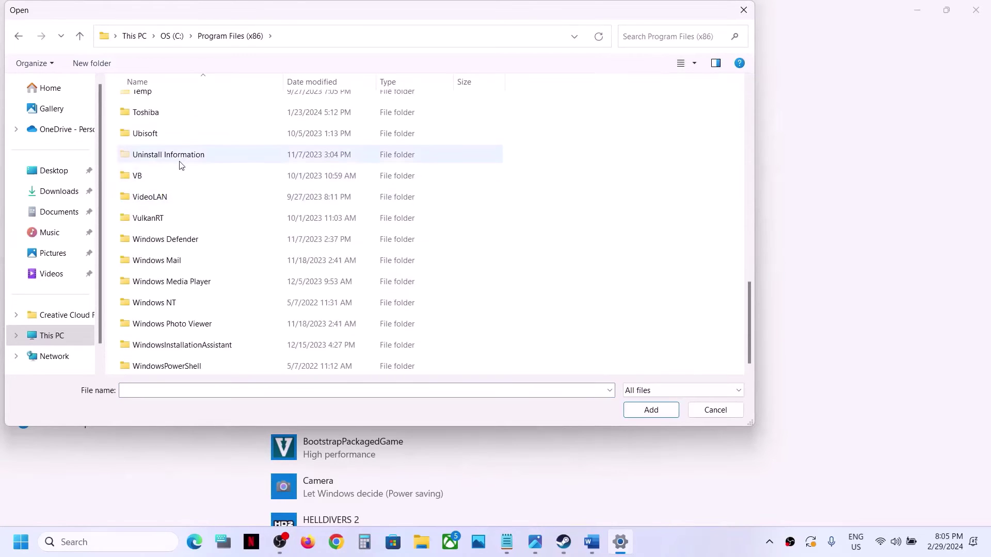
pyautogui.scroll(2, 181, 165)
pyautogui.doubleClick(147, 188)
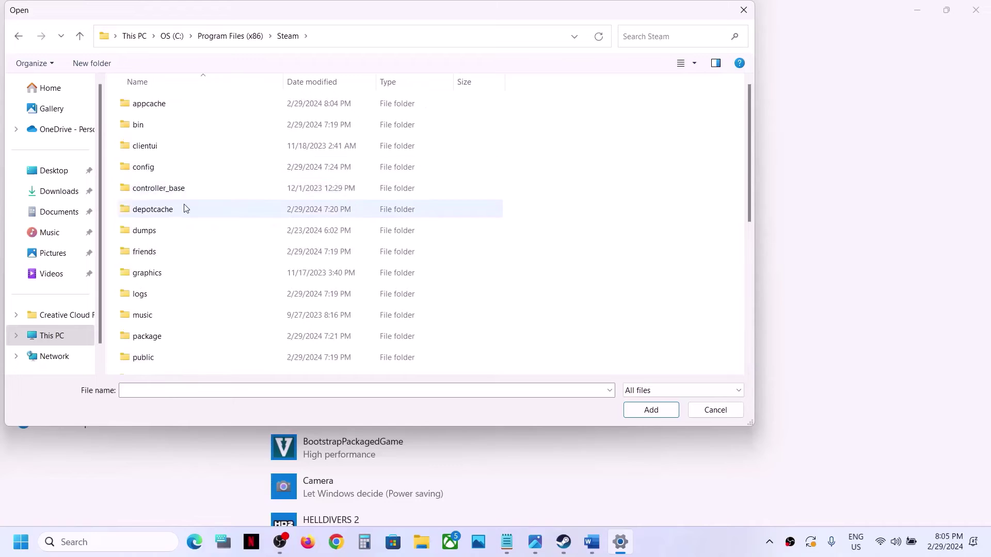
# Step: Add the Balatro application from steamapps\common\Balatro to the custom graphics options list
pyautogui.scroll(-3, 185, 209)
pyautogui.doubleClick(165, 239)
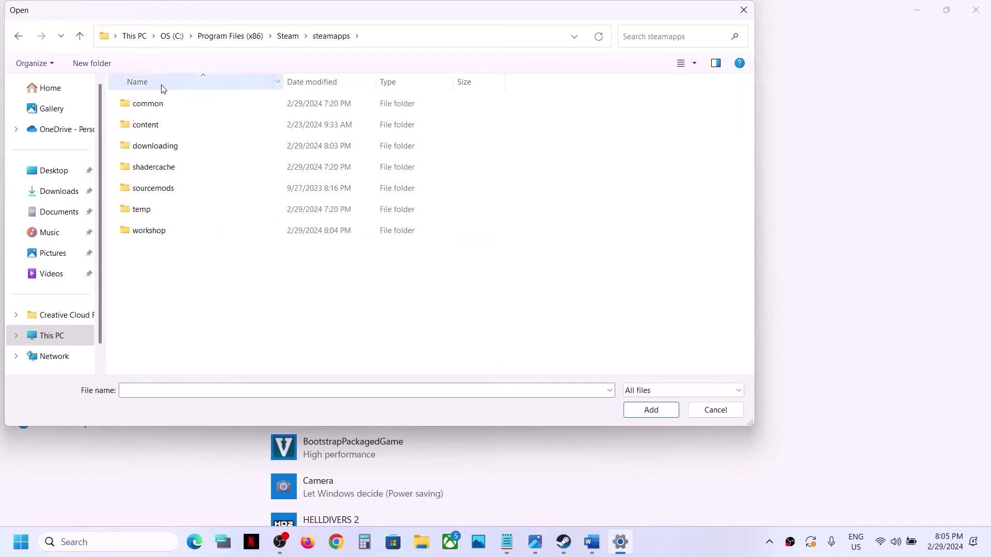
pyautogui.doubleClick(158, 99)
pyautogui.doubleClick(155, 106)
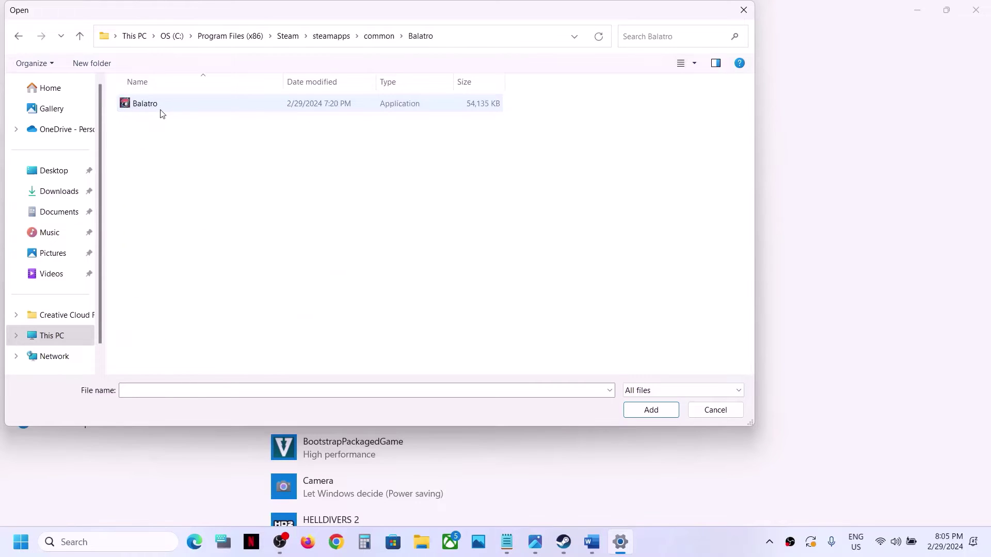
pyautogui.click(162, 114)
pyautogui.click(651, 410)
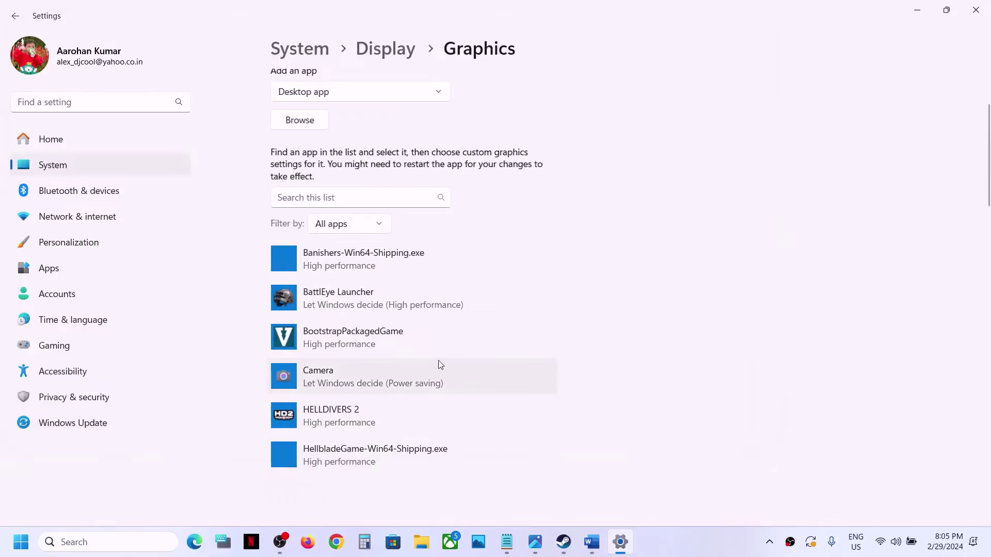
# Step: Set the graphics preference of the added Balatro.exe entry to High performance, save it and close Settings
pyautogui.click(455, 409)
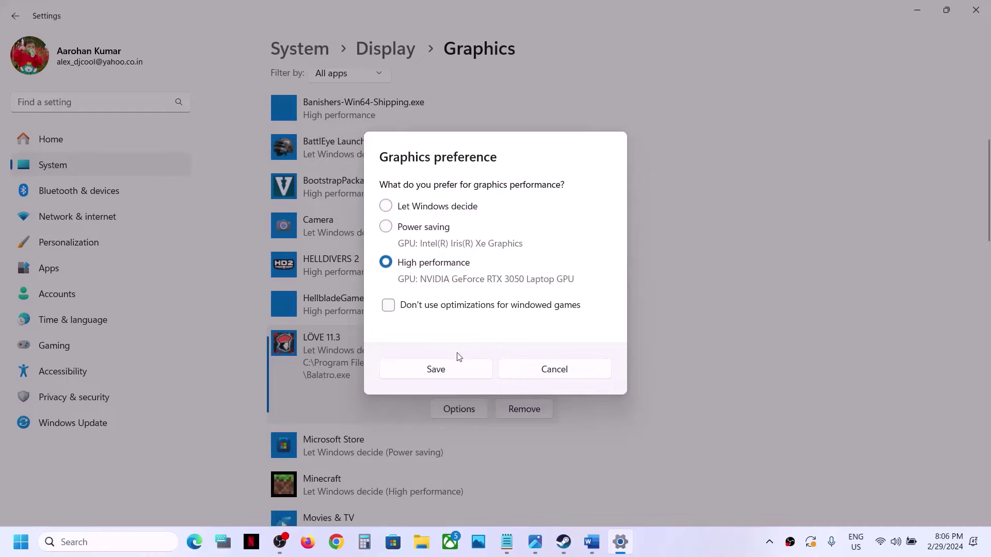
pyautogui.click(441, 369)
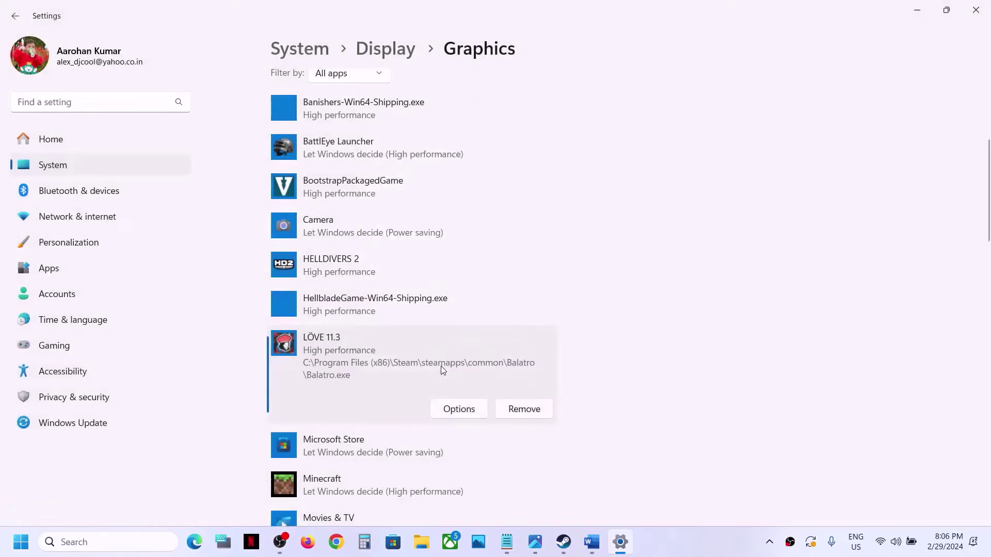
pyautogui.click(975, 11)
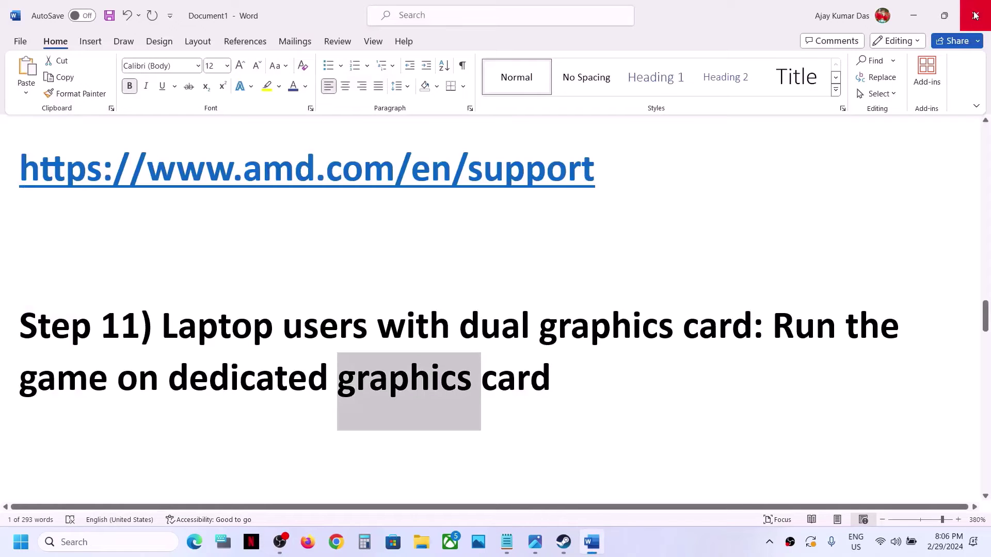
# Step: Copy the Visual C++ downloads link under Step 12 in the Word document and open it in Chrome
pyautogui.click(563, 543)
pyautogui.click(592, 541)
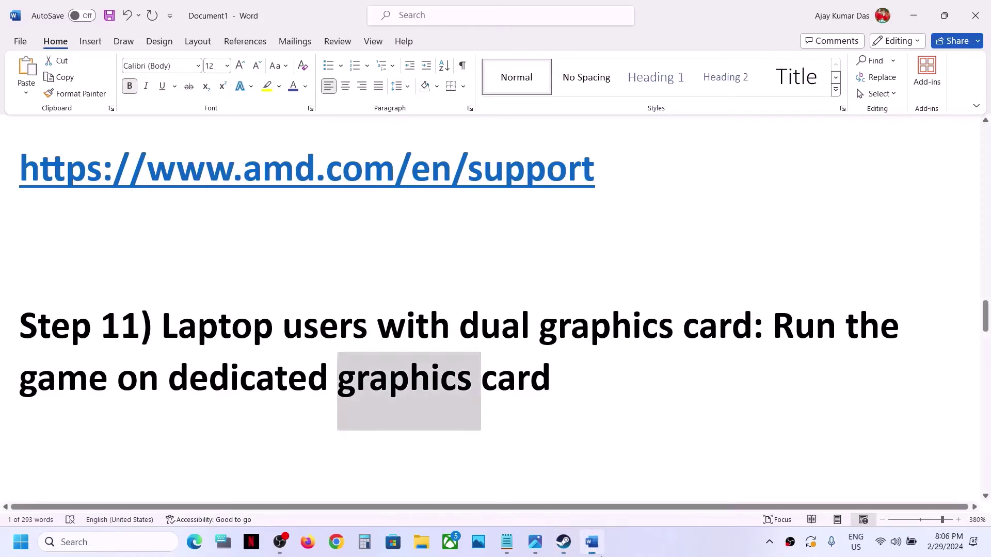
pyautogui.scroll(-5, 444, 404)
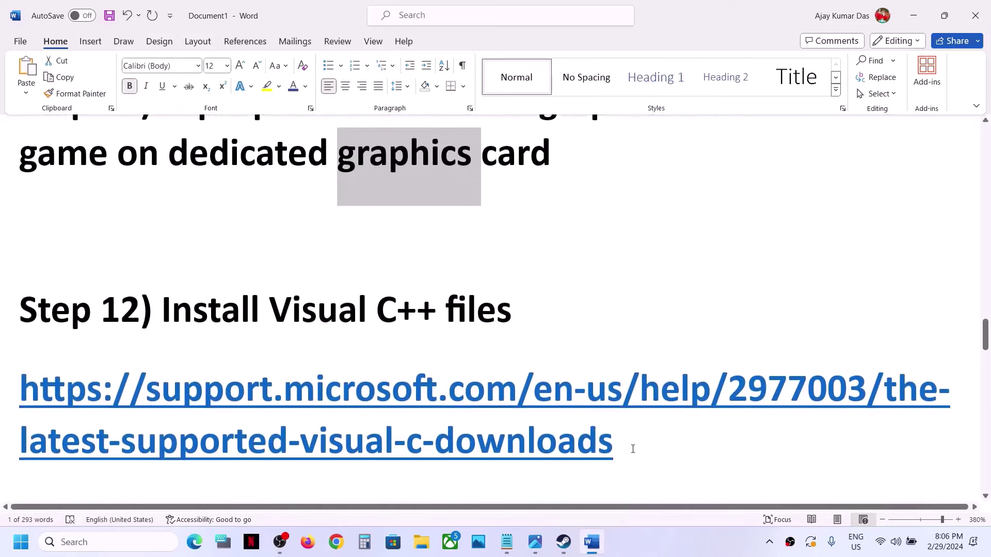
pyautogui.click(633, 449)
pyautogui.tripleClick(66, 428)
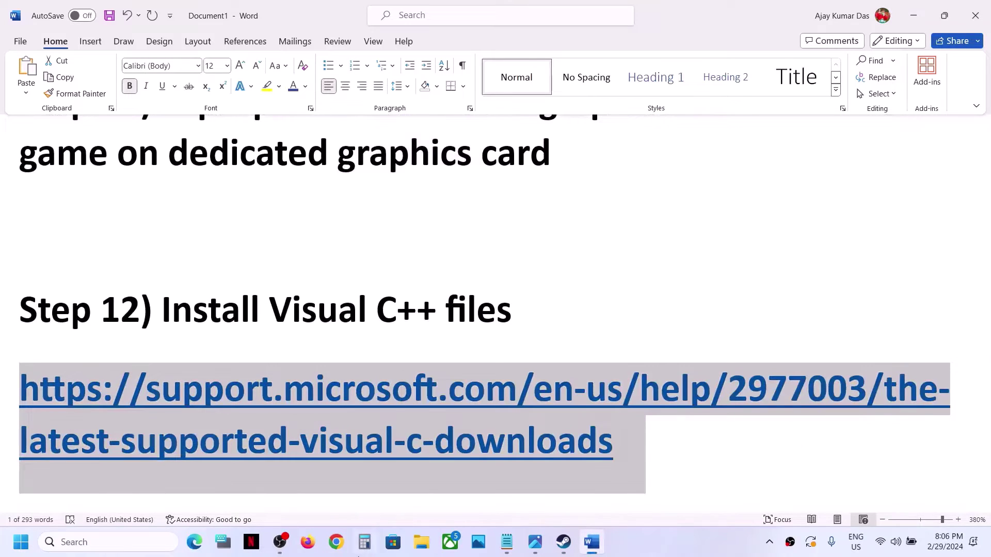
pyautogui.click(335, 542)
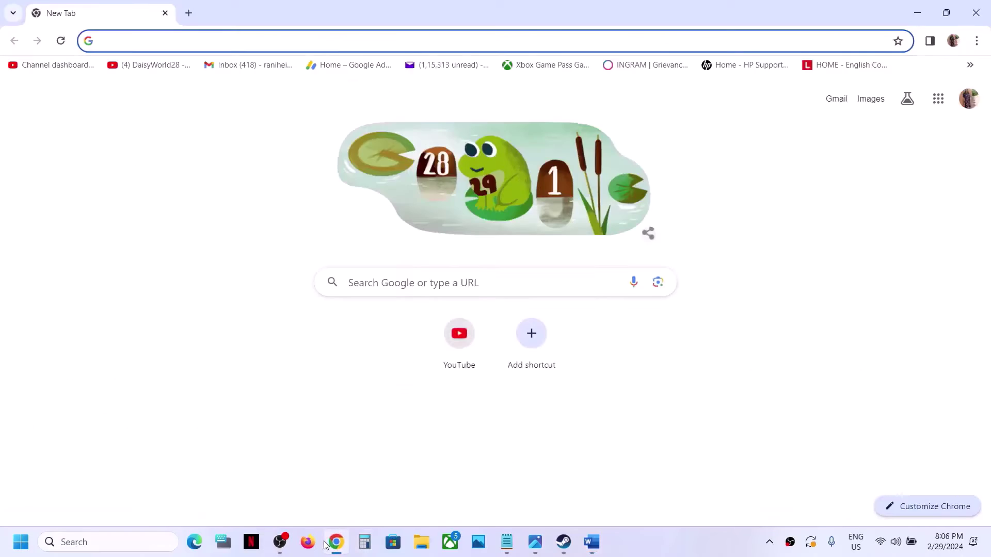
pyautogui.hotkey('ctrl', 'v')
pyautogui.press('Return')
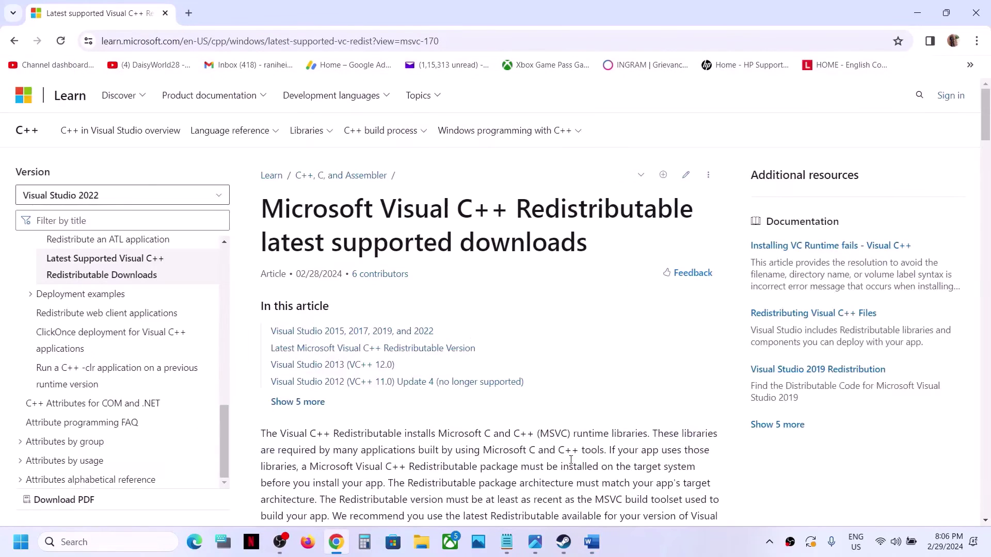
# Step: Find the latest Visual C++ Redistributable version's links, download the X86 package and start its repair
pyautogui.scroll(-9, 411, 484)
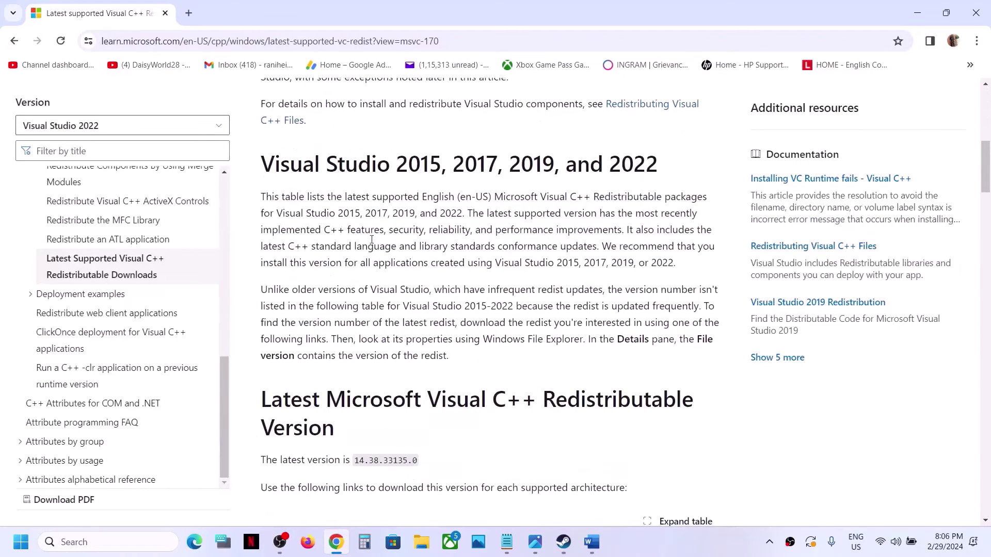
pyautogui.moveTo(399, 155); pyautogui.dragTo(636, 185)
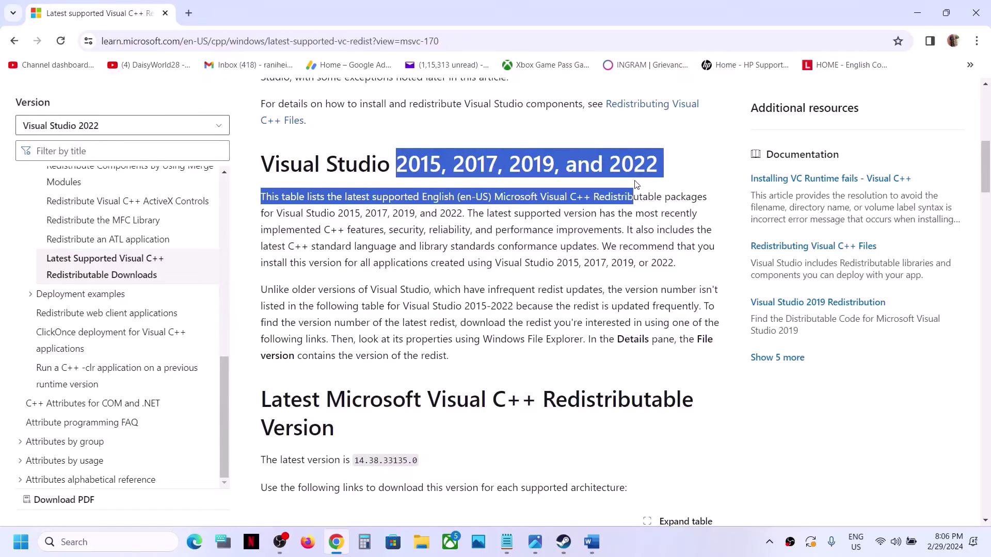
pyautogui.scroll(-4, 636, 184)
pyautogui.scroll(-2, 636, 184)
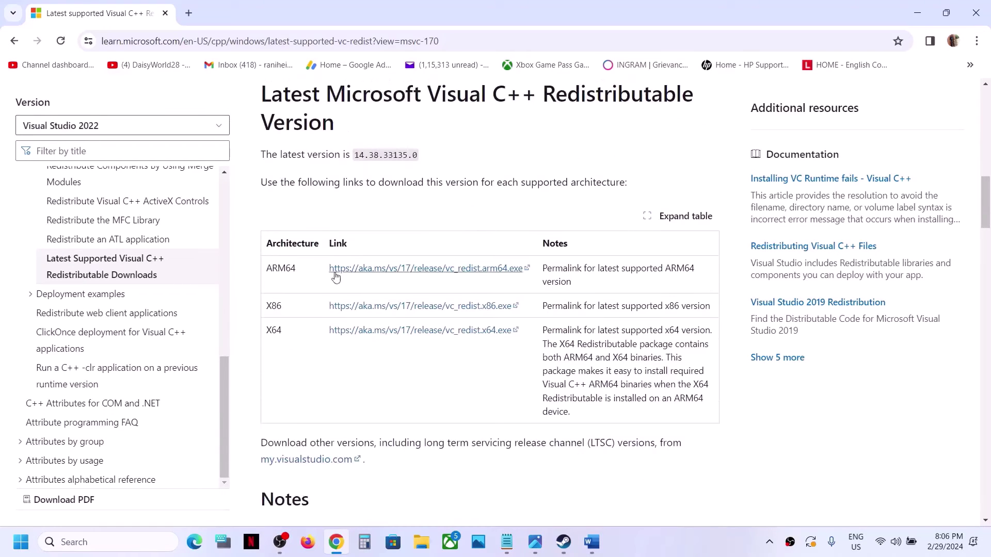
pyautogui.moveTo(354, 268); pyautogui.dragTo(356, 294)
pyautogui.click(274, 331)
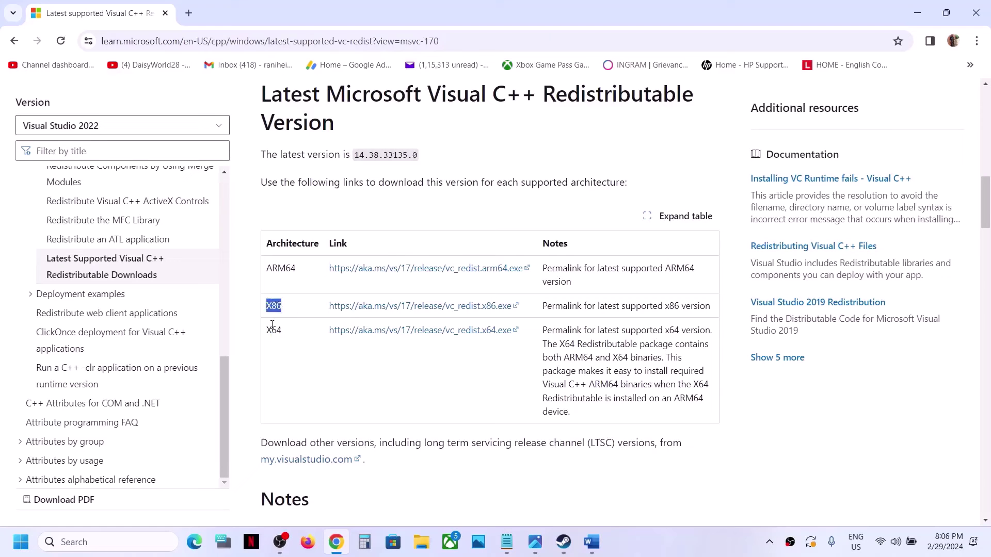
pyautogui.click(419, 308)
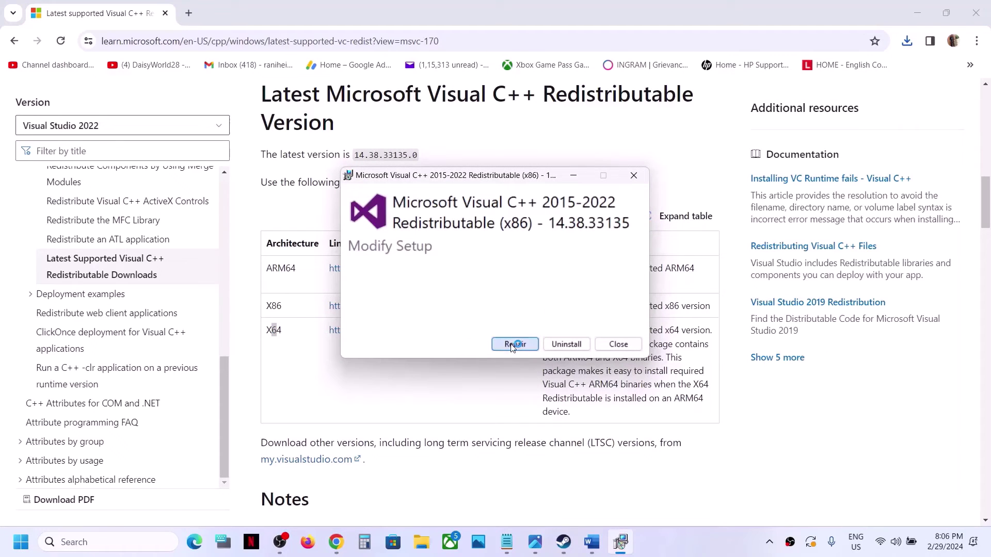
pyautogui.click(514, 345)
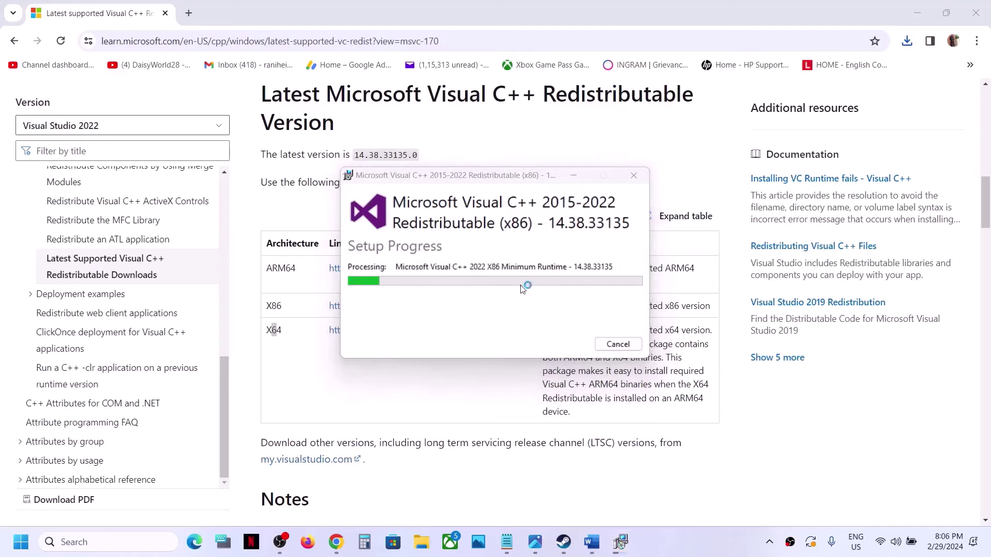
# Step: Download the X64 Visual C++ Redistributable, run it and start its repair
pyautogui.click(291, 372)
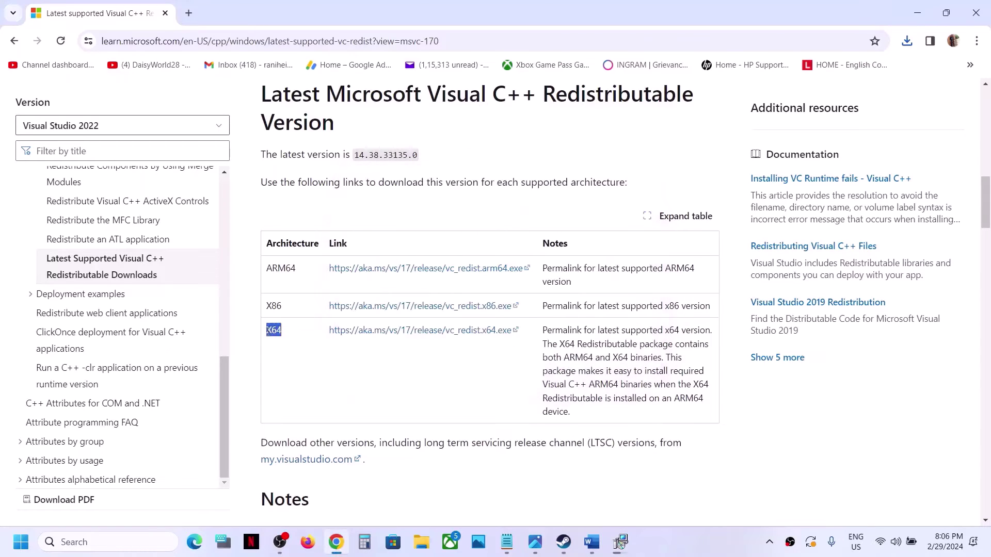
pyautogui.click(406, 333)
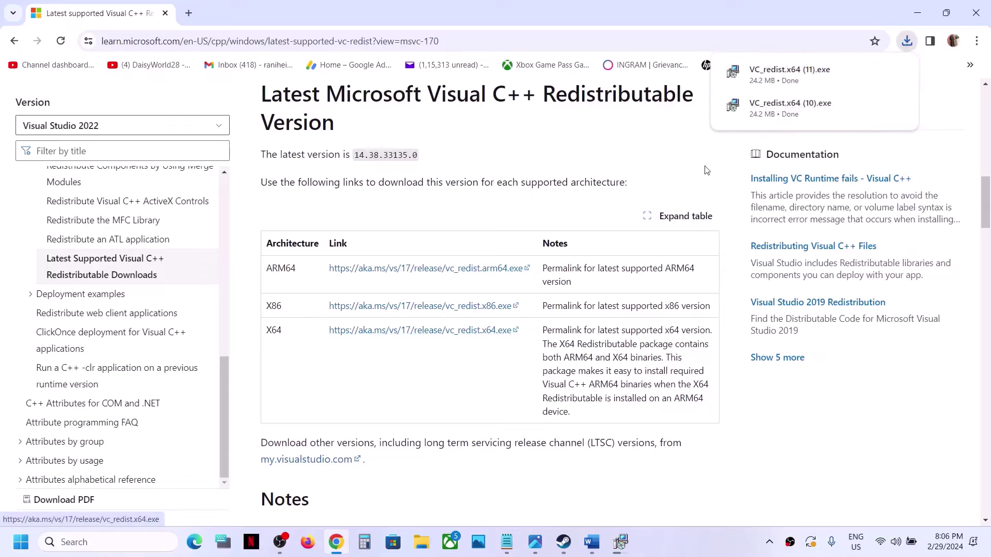
pyautogui.click(786, 84)
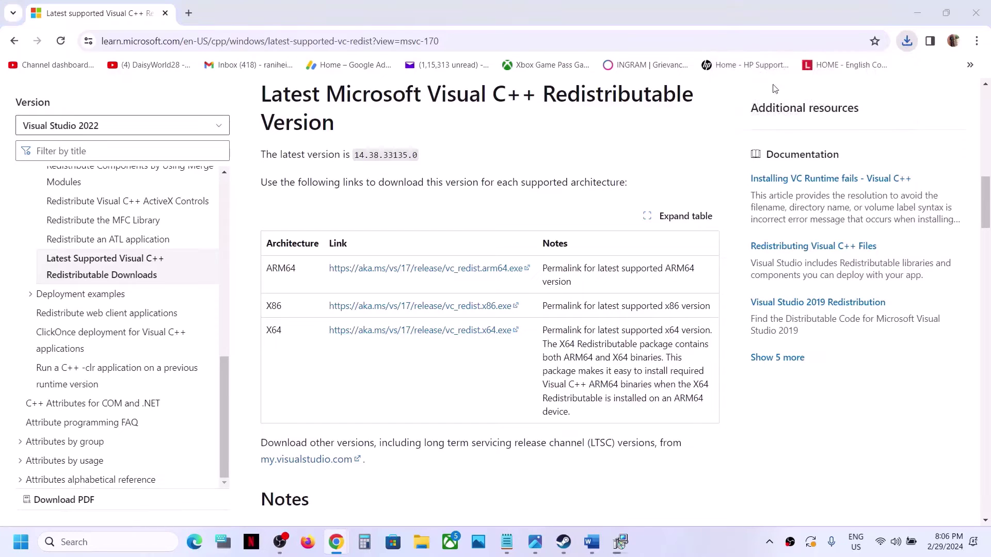
pyautogui.click(528, 340)
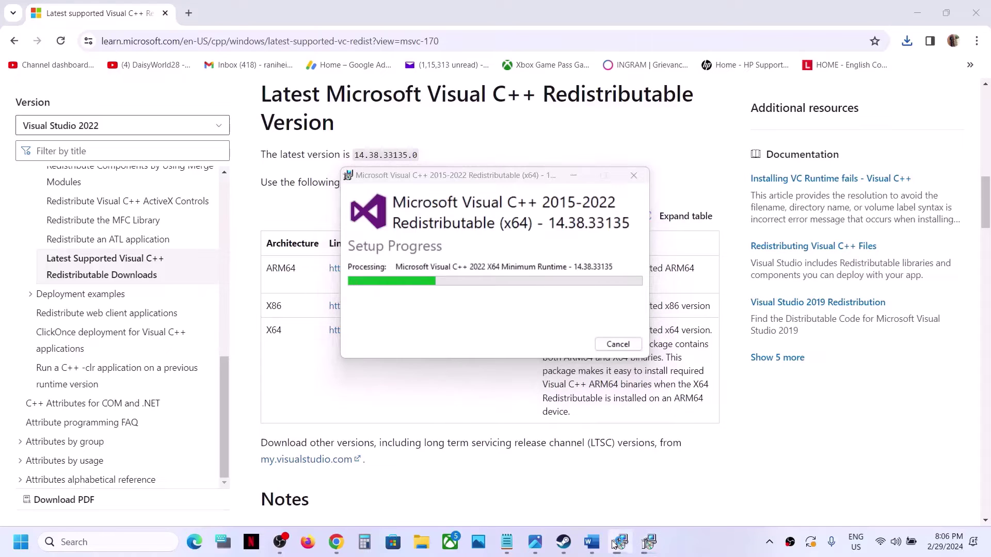
# Step: Place the x86 and x64 installer windows side by side to compare their progress, and return to the download page
pyautogui.moveTo(519, 177); pyautogui.dragTo(332, 197)
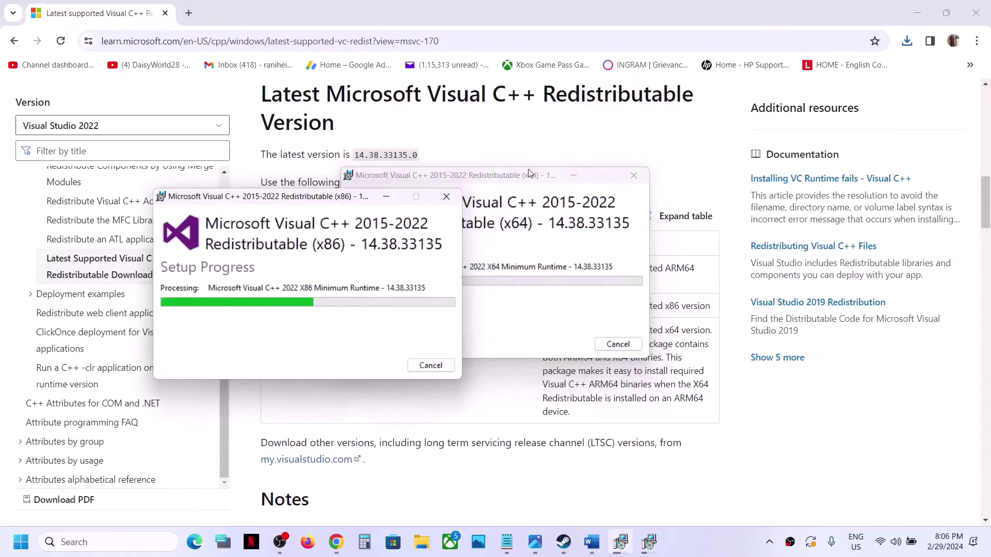
pyautogui.moveTo(529, 174); pyautogui.dragTo(735, 231)
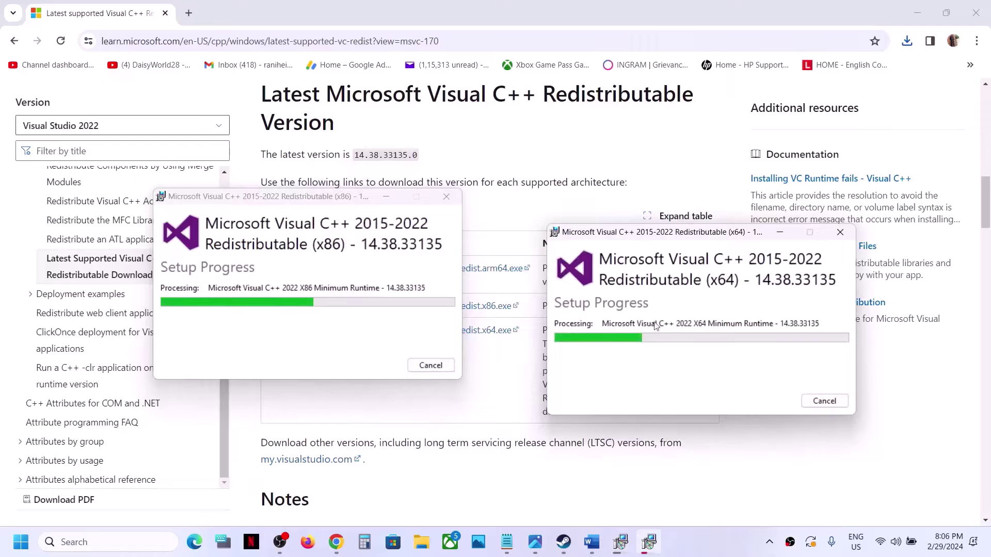
pyautogui.click(478, 462)
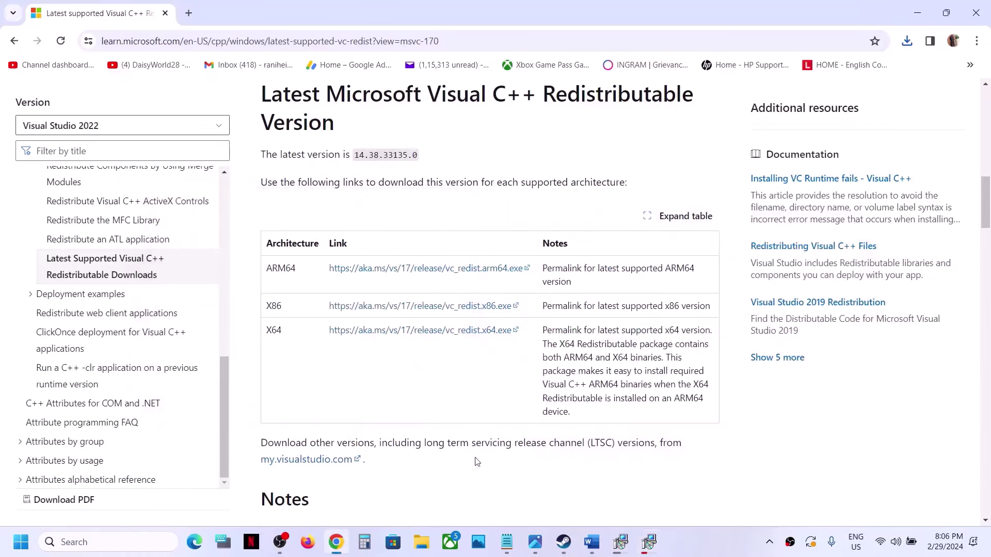
# Step: View the computer's power options without choosing one
pyautogui.click(21, 547)
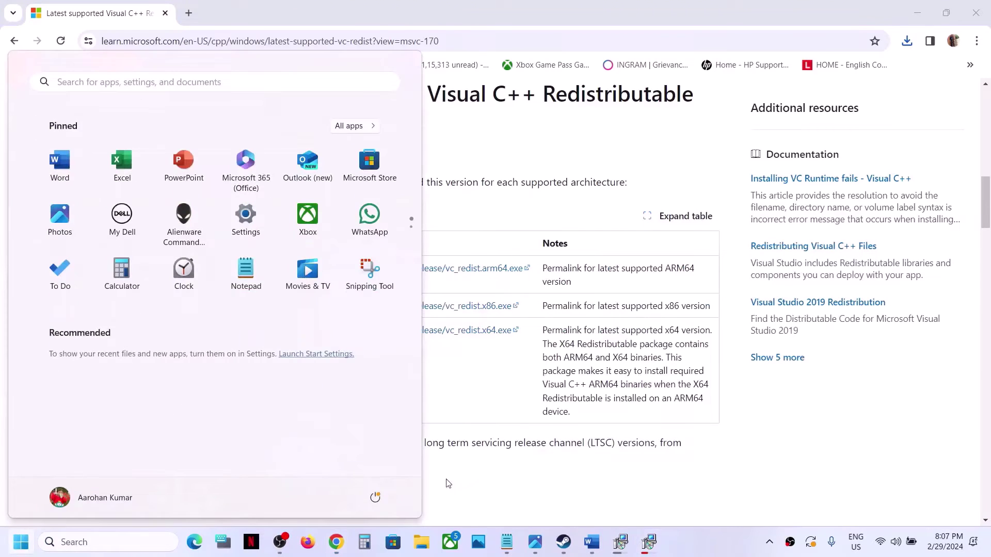
pyautogui.click(374, 498)
pyautogui.press('Escape')
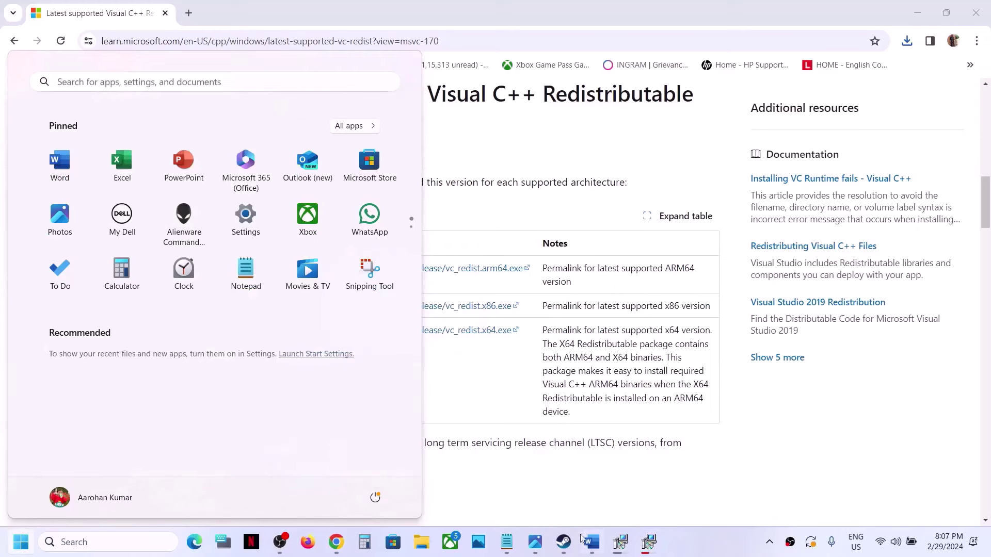
# Step: Check Balatro's page in Steam and return to the Word document to review Step 13 about increasing the virtual memory
pyautogui.click(567, 548)
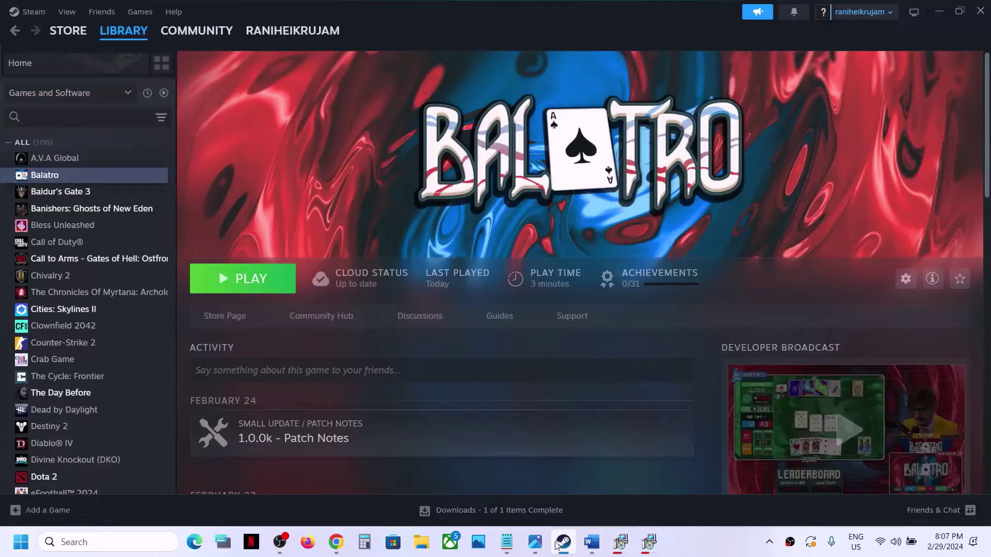
pyautogui.click(592, 542)
pyautogui.scroll(-5, 429, 317)
pyautogui.scroll(-2, 429, 317)
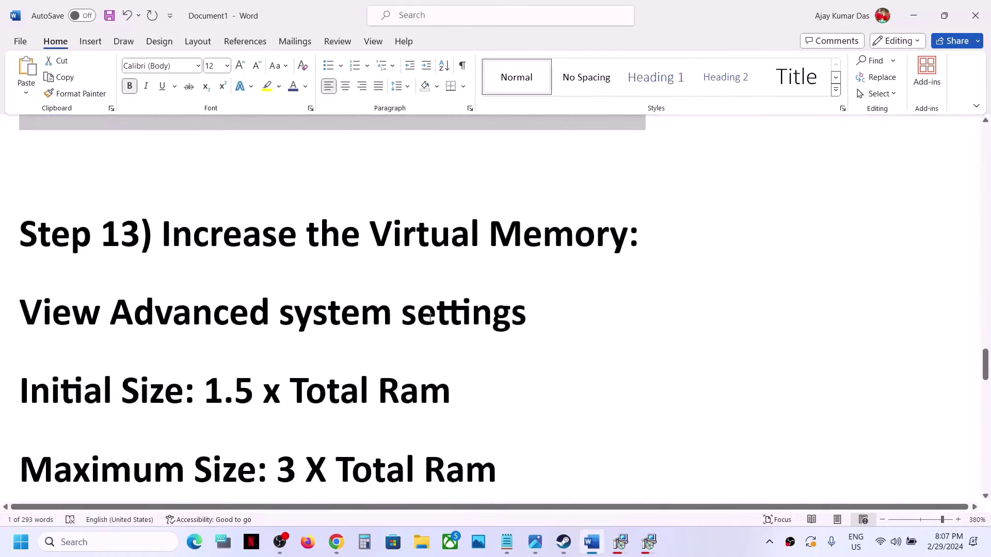
pyautogui.moveTo(209, 243); pyautogui.dragTo(646, 281)
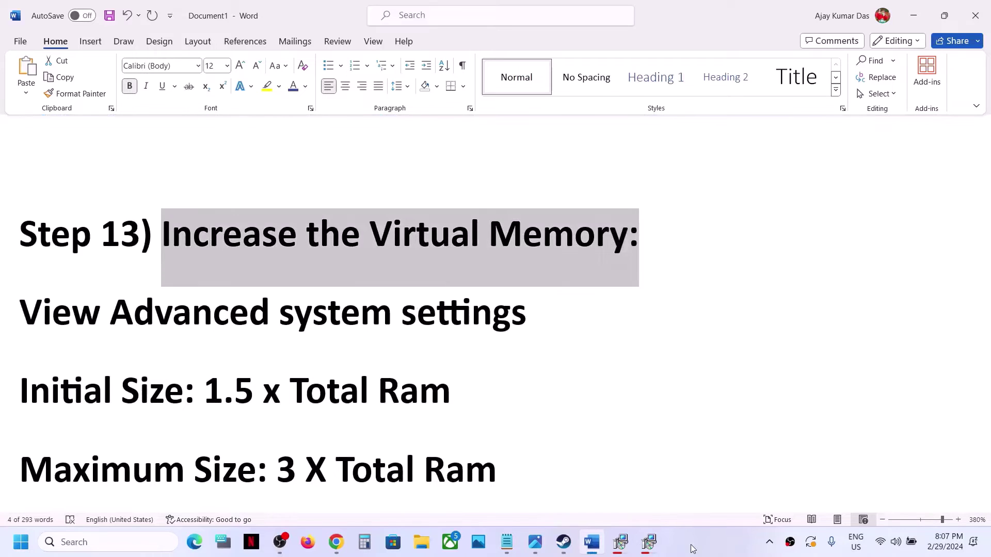